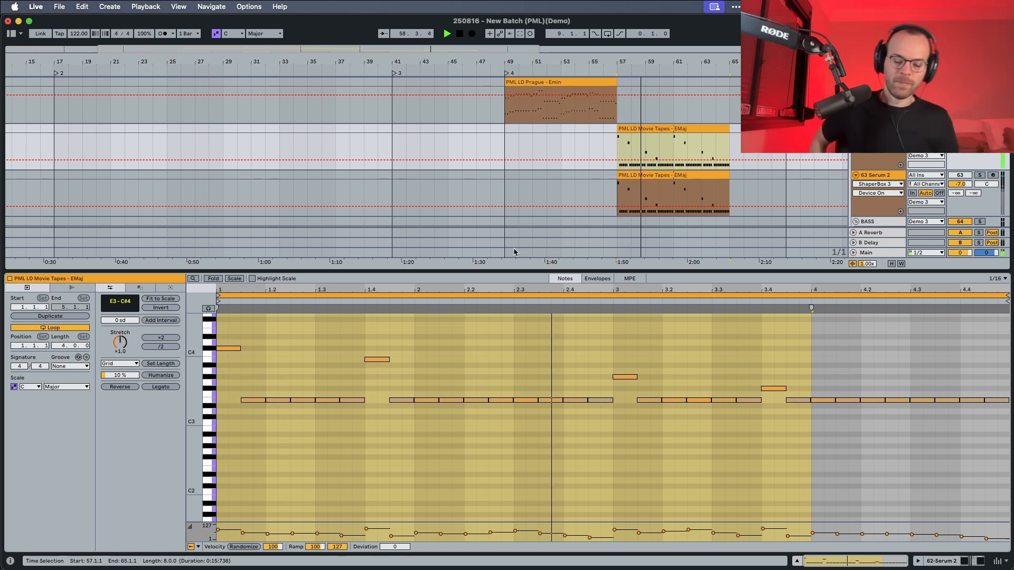
Step: Listen to the arrangement with the 63 Serum 2 track muted, and show the selected track's devices
{"action": "key", "text": "space"}
{"action": "key", "text": "space"}
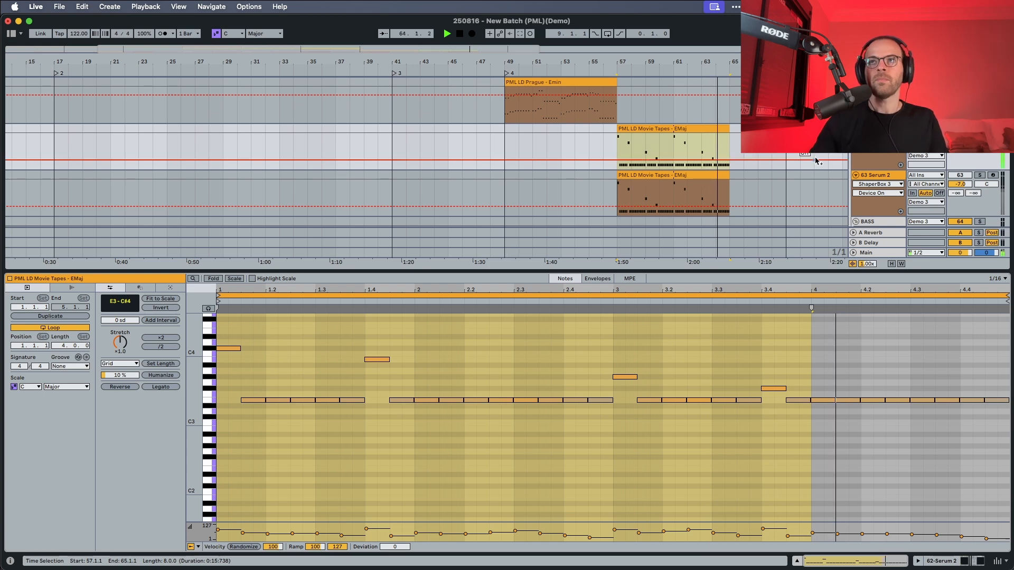
{"action": "left_click", "coordinate": [959, 175]}
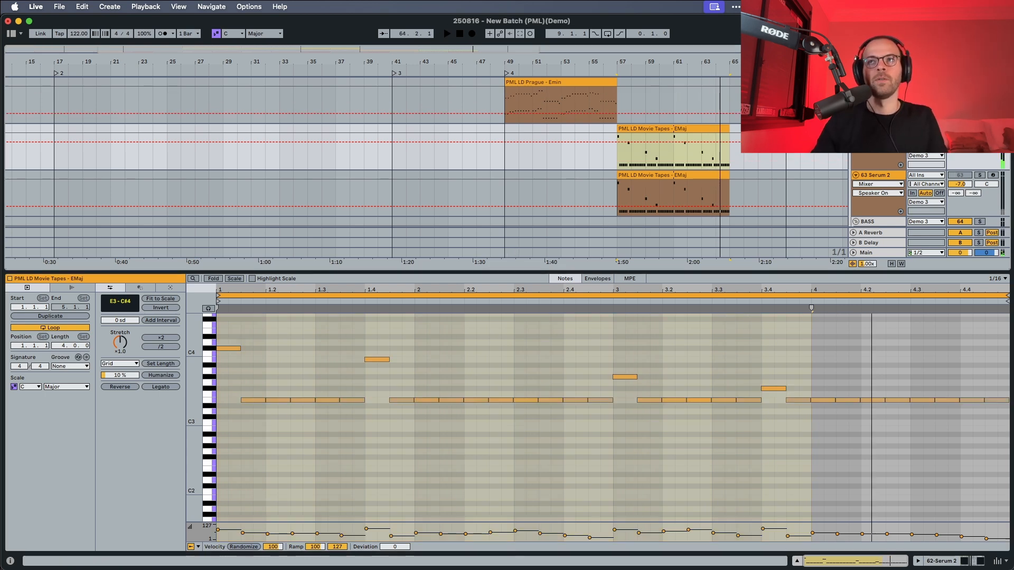
{"action": "key", "text": "space"}
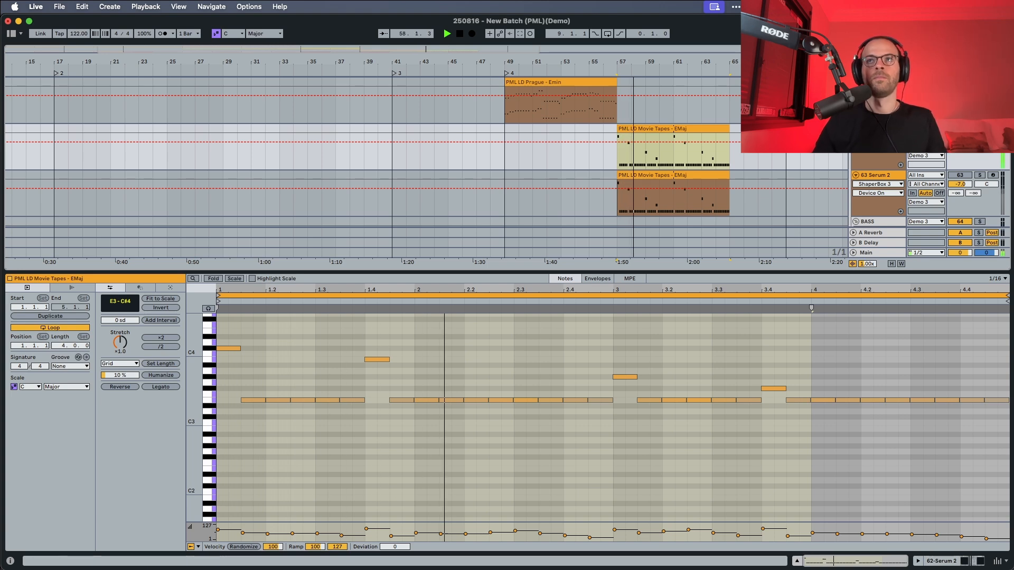
{"action": "key", "text": "shift+Tab"}
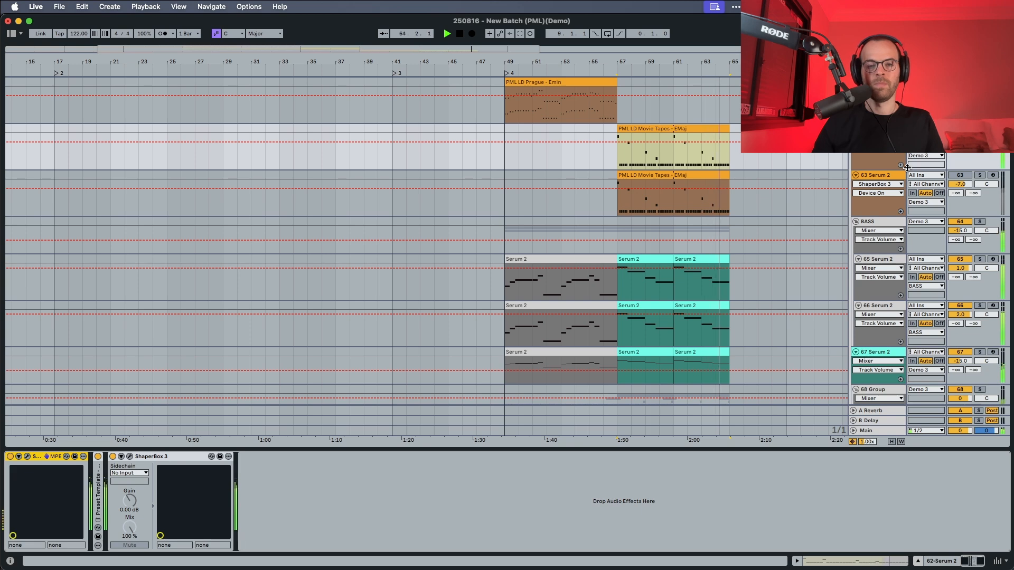
{"action": "key", "text": "space"}
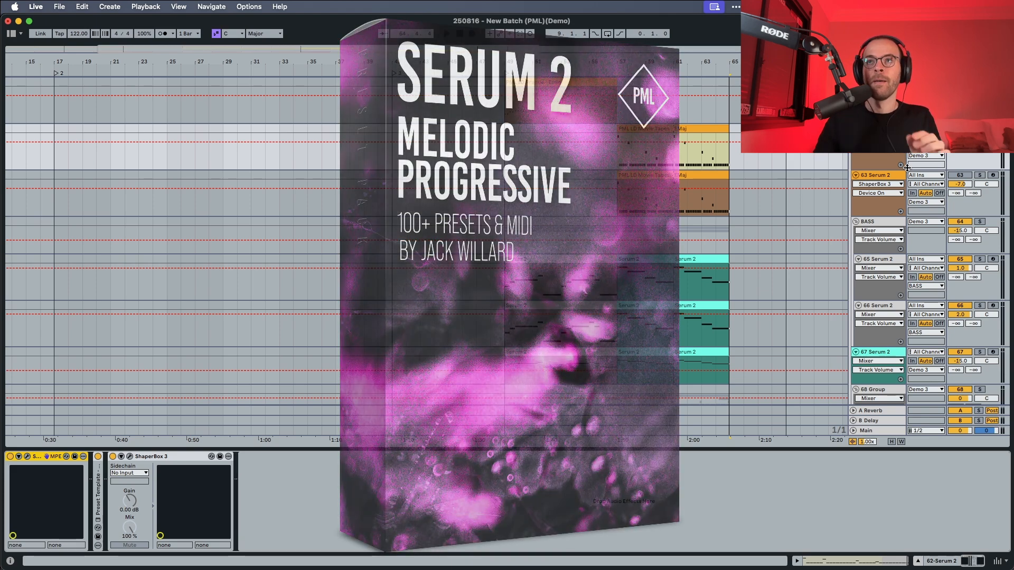
Step: Unmute and solo the 63 Serum 2 track and open its Serum 2 synth window
{"action": "left_click", "coordinate": [957, 176]}
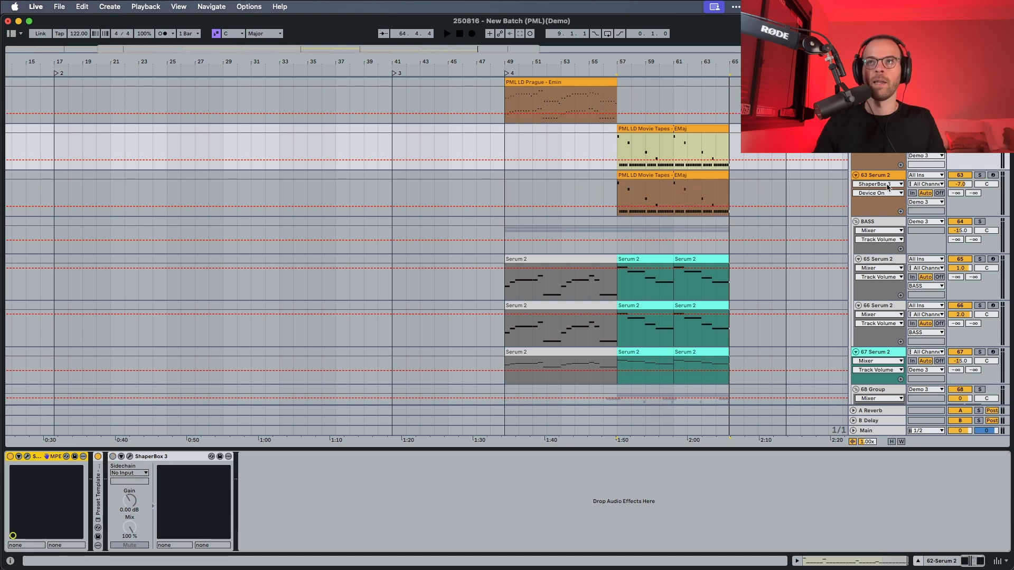
{"action": "left_click", "coordinate": [884, 177]}
{"action": "left_click", "coordinate": [978, 177]}
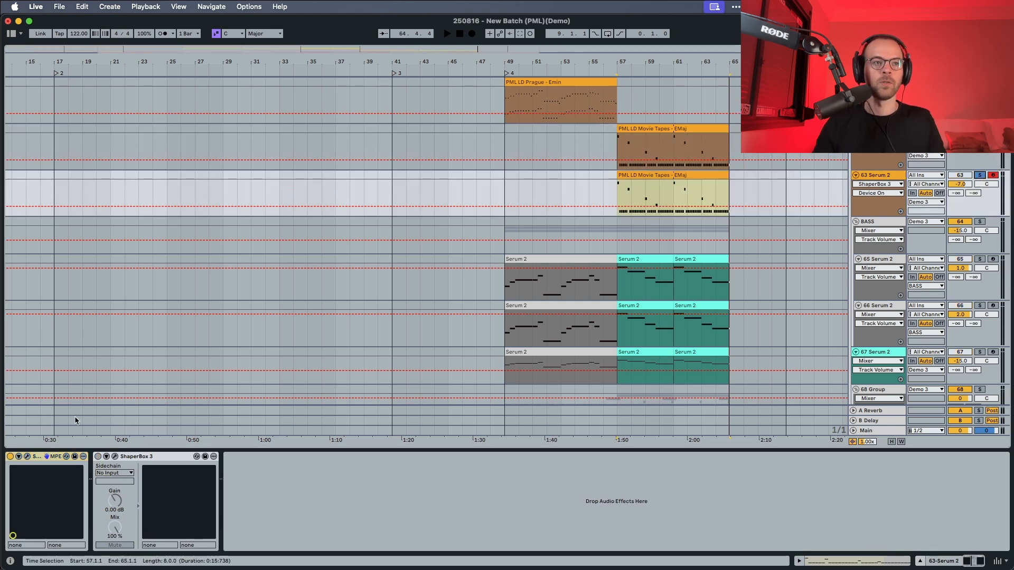
{"action": "left_click", "coordinate": [27, 456]}
Step: Adjust oscillator A's level while auditioning the soloed part
{"action": "key", "text": "space"}
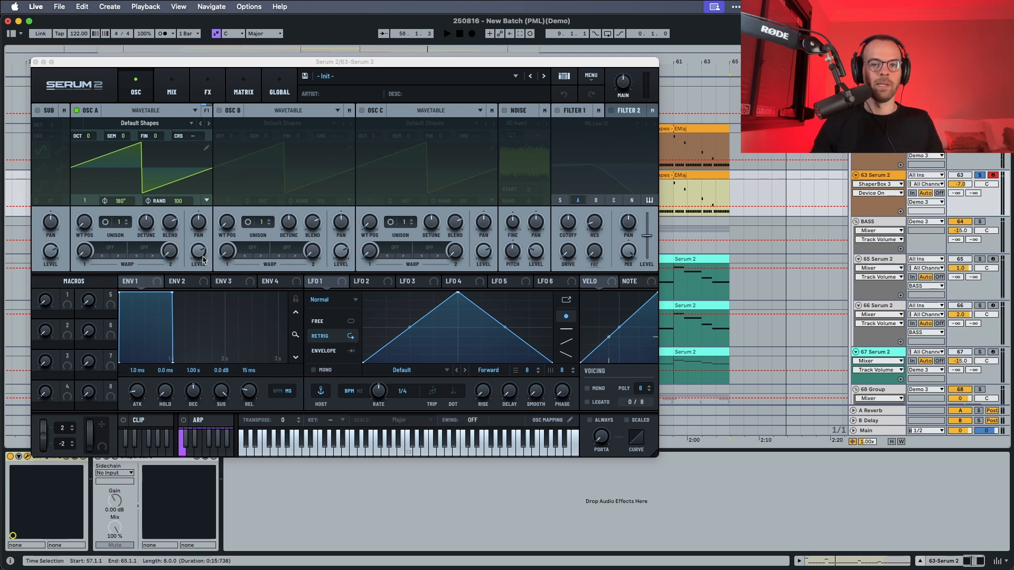
{"action": "left_click_drag", "start_coordinate": [203, 260], "coordinate": [204, 252]}
{"action": "key", "text": "space"}
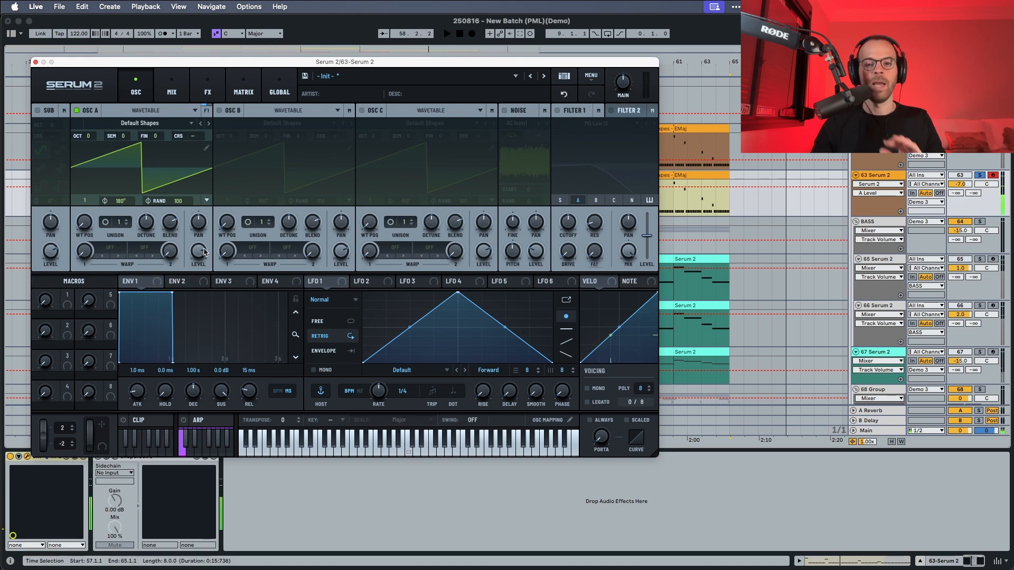
Step: Enable oscillator B, set its fine tuning to -5 cents and audition it
{"action": "left_click", "coordinate": [219, 111]}
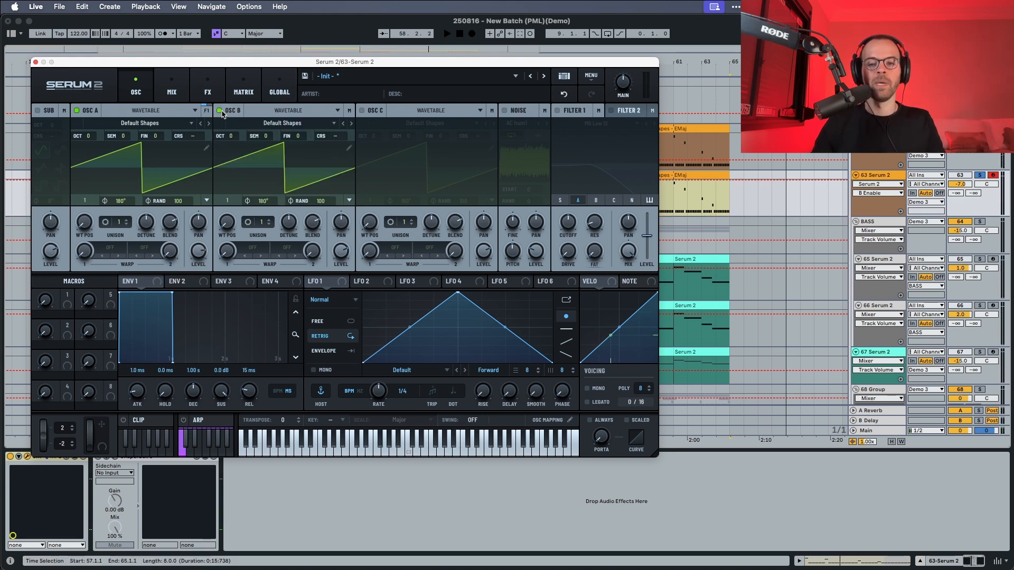
{"action": "left_click", "coordinate": [284, 113]}
{"action": "left_click", "coordinate": [284, 112]}
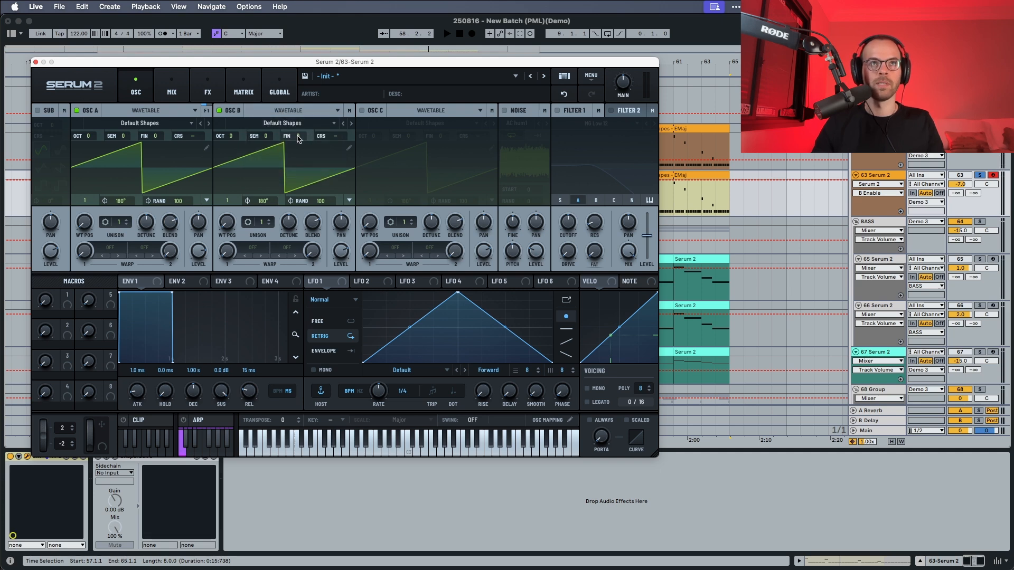
{"action": "left_click_drag", "start_coordinate": [298, 138], "coordinate": [299, 141]}
{"action": "key", "text": "space"}
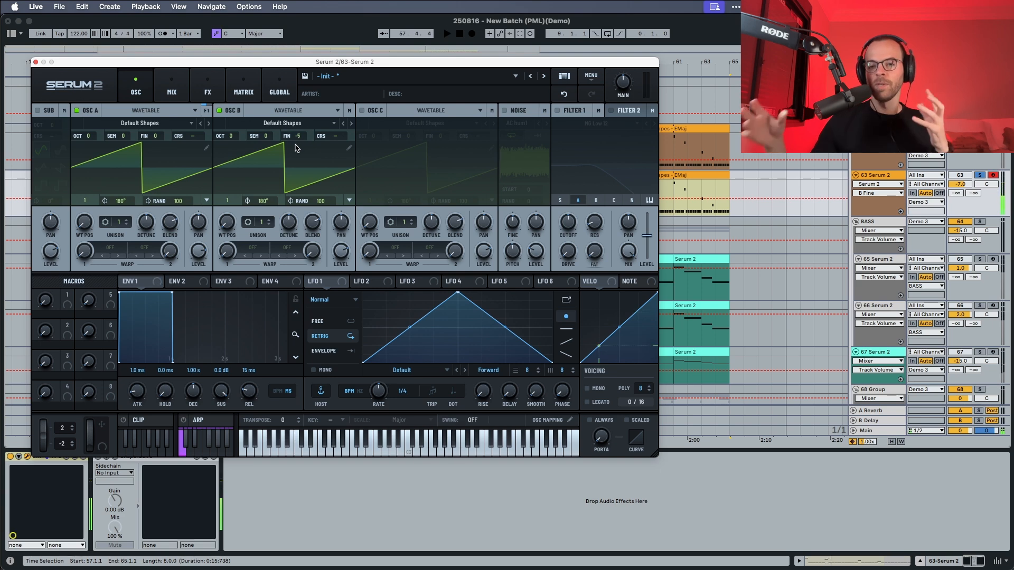
Step: Give oscillator B 5 unison voices and reduce its detune during playback
{"action": "left_click_drag", "start_coordinate": [265, 228], "coordinate": [267, 194]}
{"action": "key", "text": "space"}
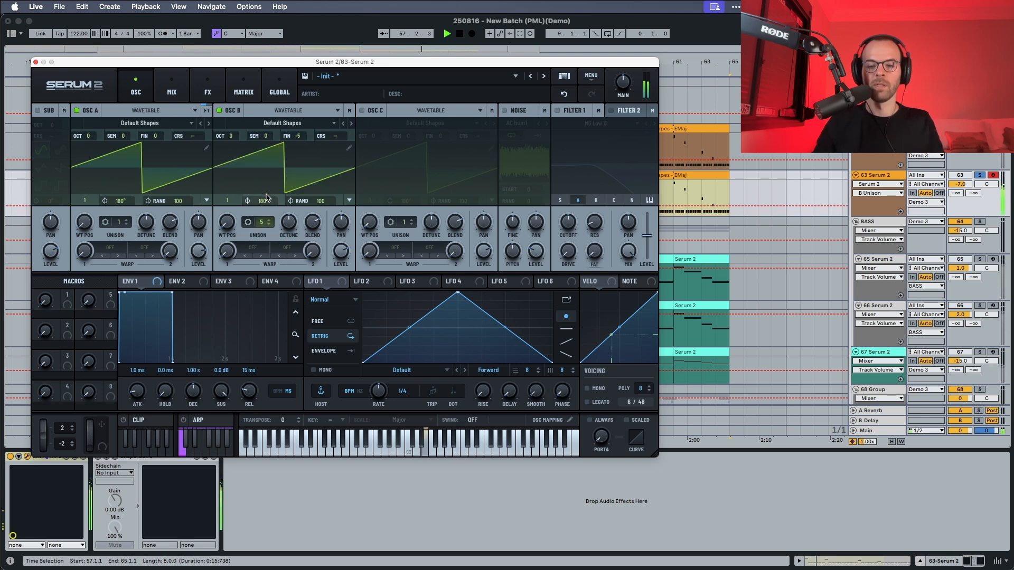
{"action": "left_click_drag", "start_coordinate": [288, 225], "coordinate": [290, 241]}
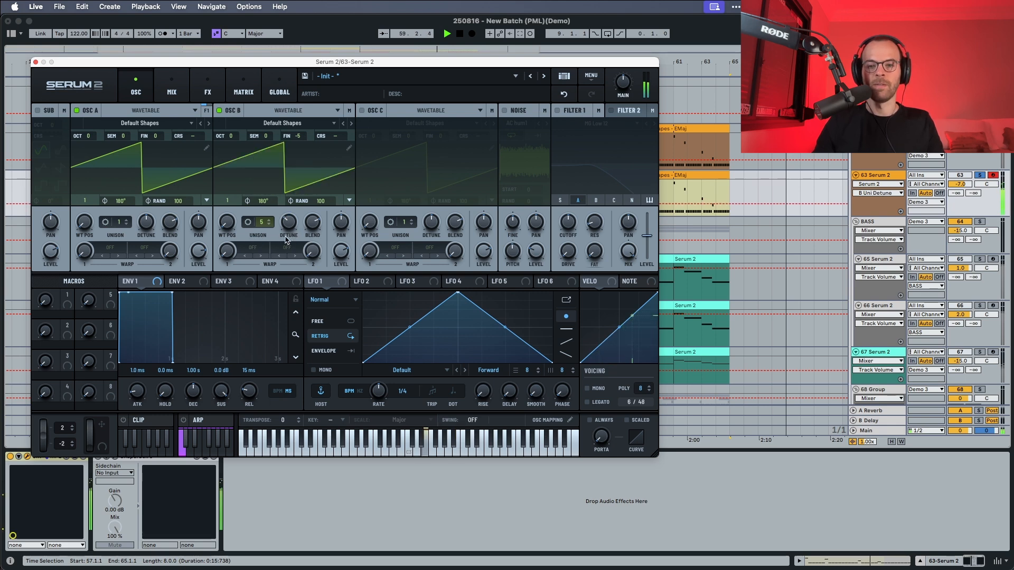
{"action": "key", "text": "space"}
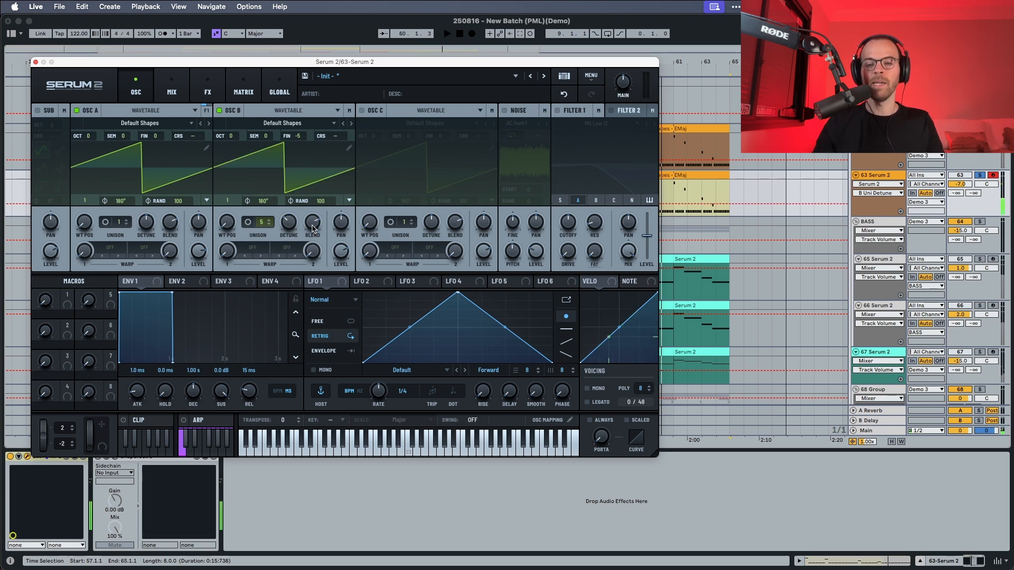
Step: Lower oscillator B's level to about 67% and audition the balance
{"action": "left_click", "coordinate": [339, 255]}
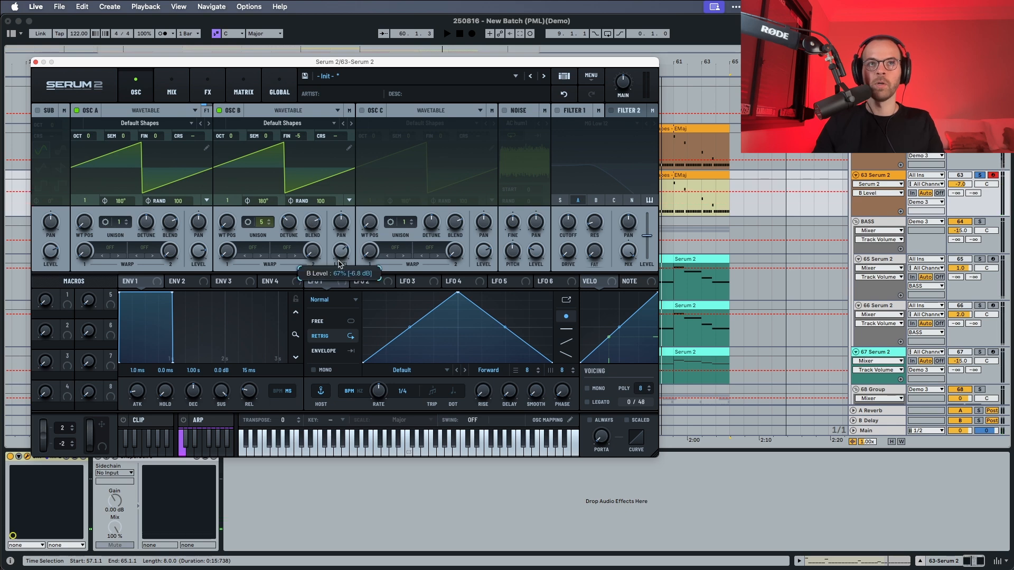
{"action": "key", "text": "space"}
{"action": "left_click_drag", "start_coordinate": [339, 264], "coordinate": [339, 263]}
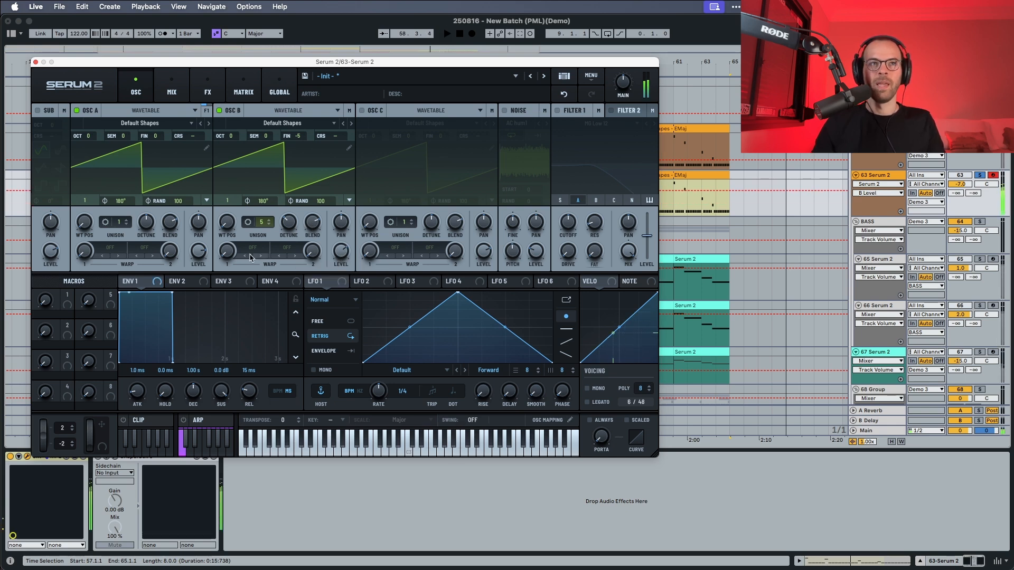
Step: Set oscillator B's first warp mode to FM (Noise)
{"action": "left_click", "coordinate": [251, 258]}
{"action": "mouse_move", "coordinate": [306, 317]}
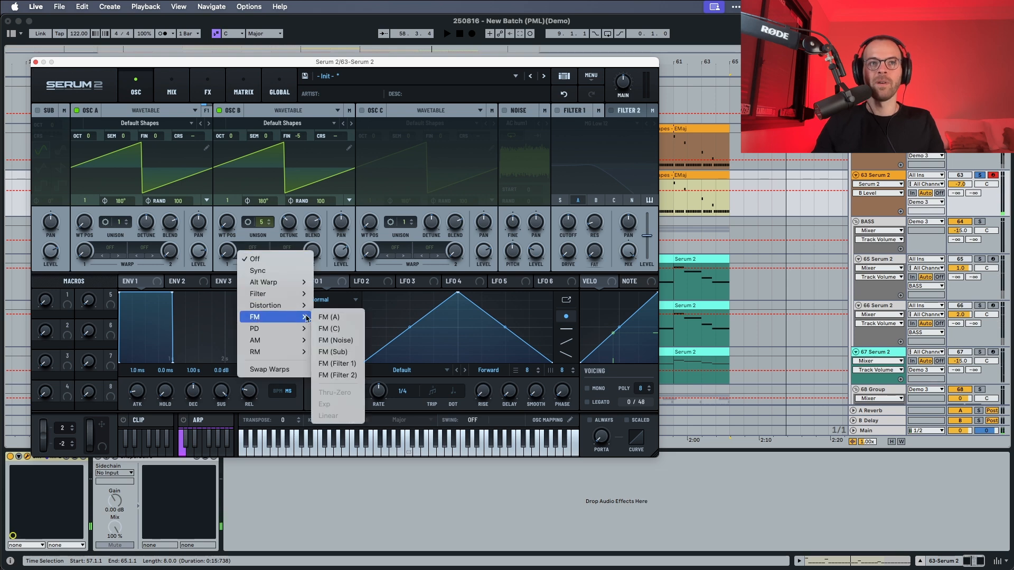
{"action": "left_click", "coordinate": [335, 341]}
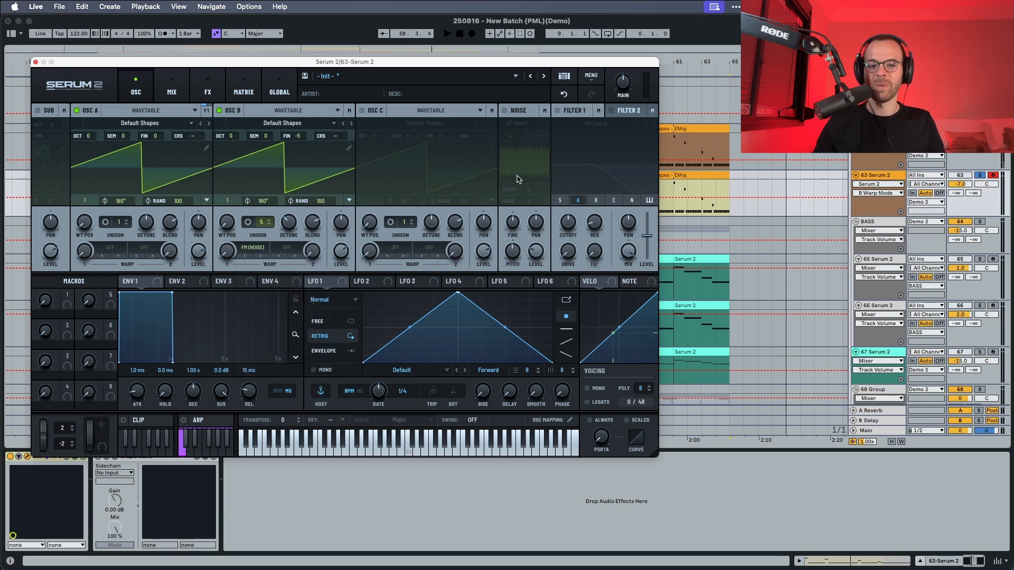
Step: Enable the noise oscillator with the Vinyl Crackle sample from S2 Noises and turn its level down
{"action": "left_click", "coordinate": [504, 110]}
{"action": "left_click", "coordinate": [520, 126]}
{"action": "mouse_move", "coordinate": [531, 193]}
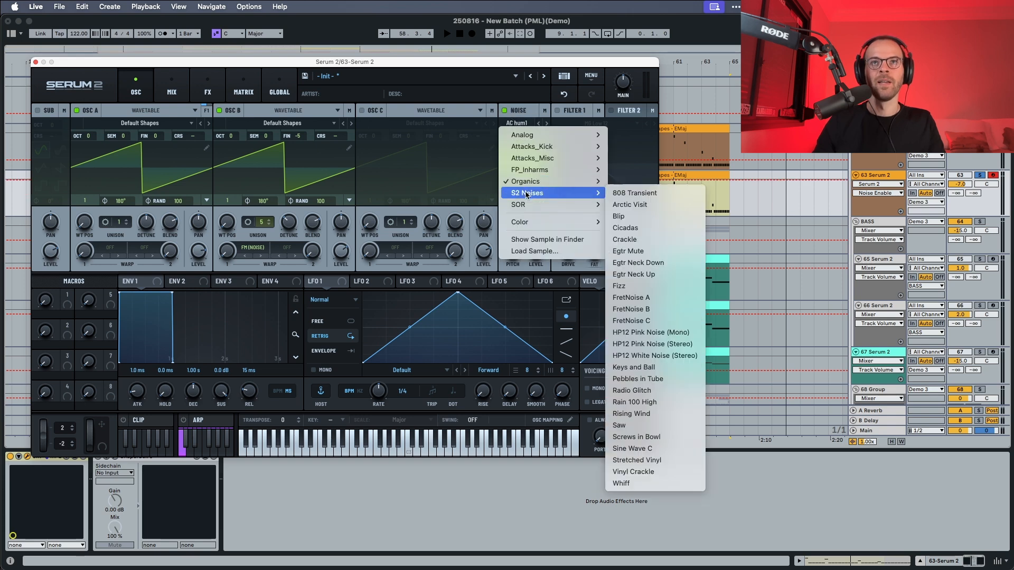
{"action": "left_click", "coordinate": [626, 471]}
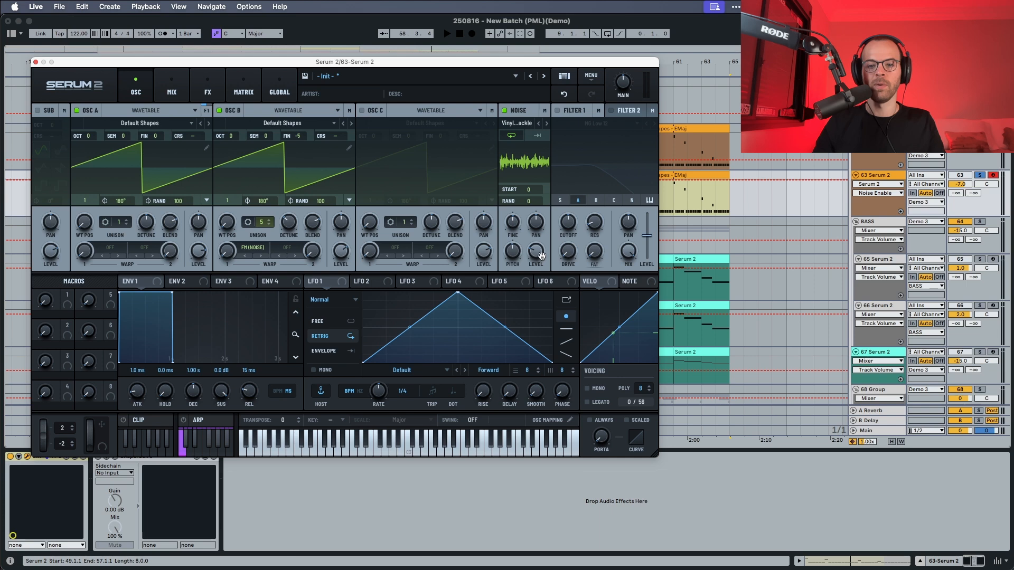
{"action": "left_click_drag", "start_coordinate": [542, 253], "coordinate": [535, 316]}
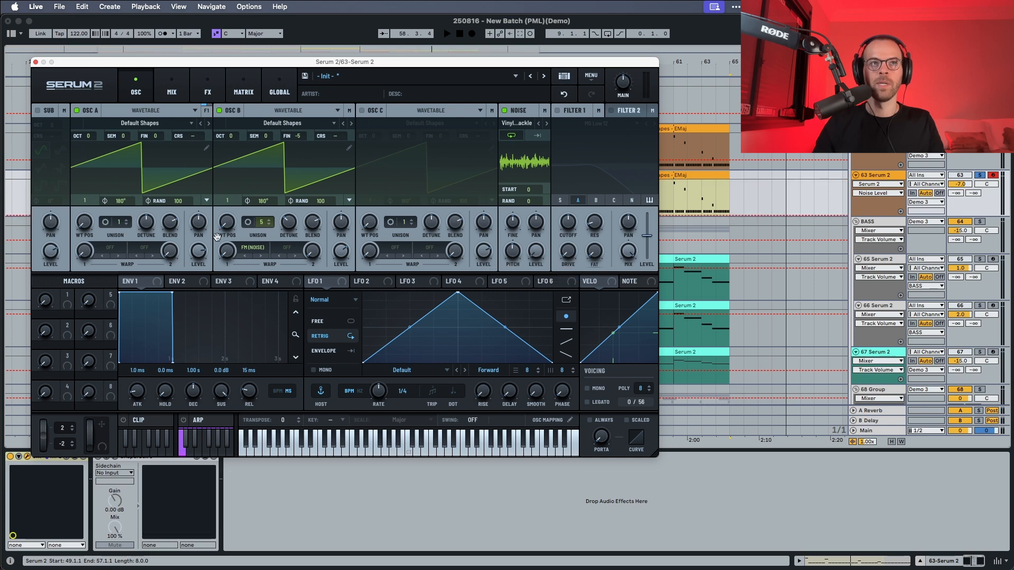
Step: Raise oscillator B's FM (Noise) warp amount and add an HPF filter as its second warp
{"action": "key", "text": "space"}
{"action": "left_click_drag", "start_coordinate": [222, 252], "coordinate": [239, 211]}
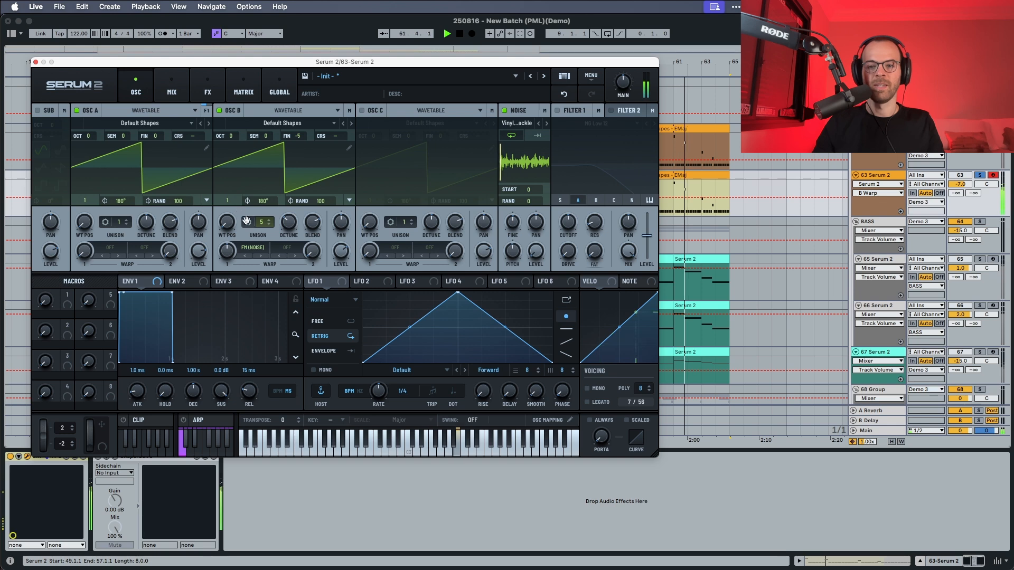
{"action": "left_click", "coordinate": [283, 247]}
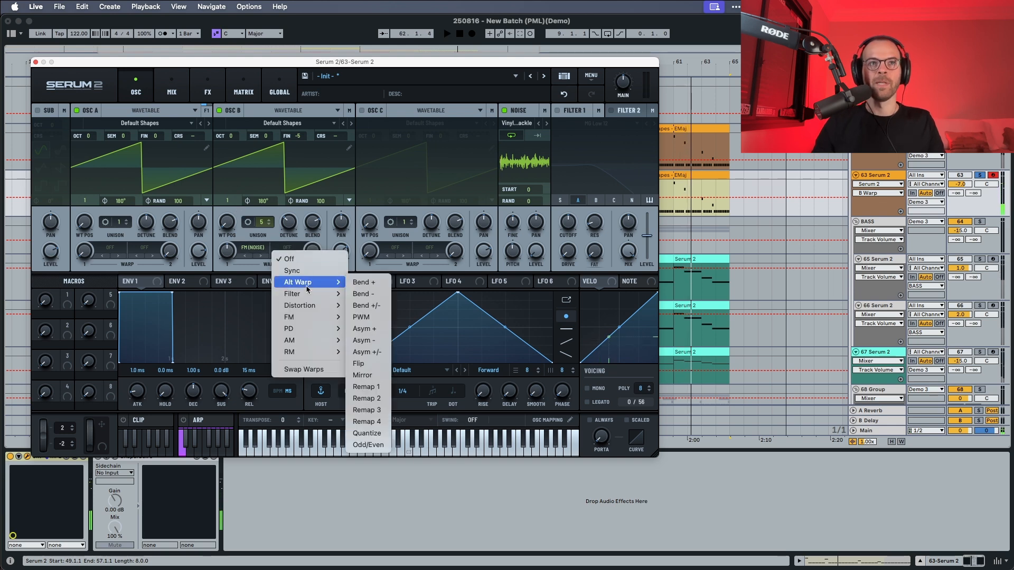
{"action": "mouse_move", "coordinate": [321, 297]}
{"action": "left_click", "coordinate": [363, 305]}
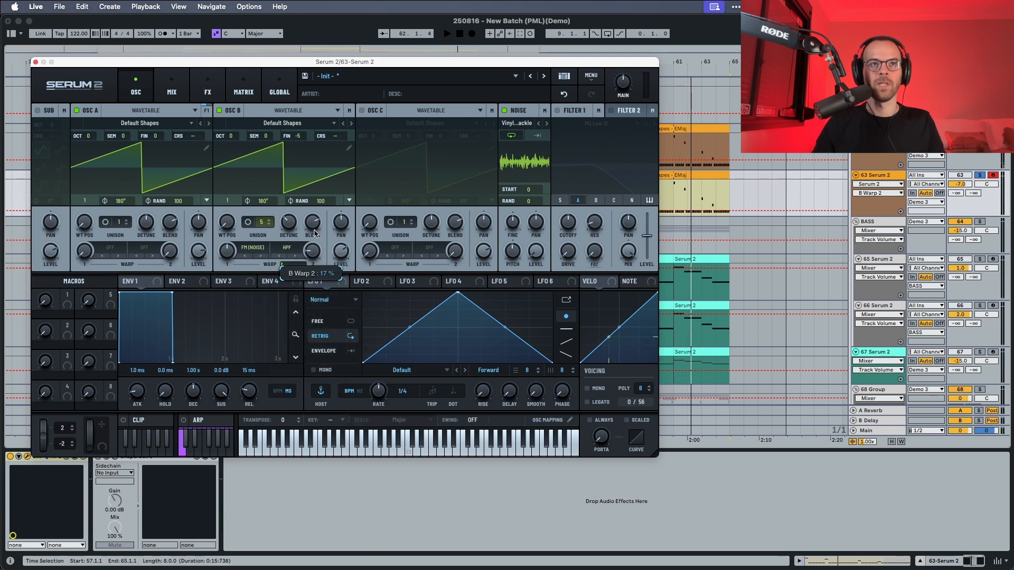
{"action": "left_click_drag", "start_coordinate": [316, 219], "coordinate": [334, 241]}
{"action": "key", "text": "space"}
Step: Enable oscillator C, pan it to the right and audition it
{"action": "left_click", "coordinate": [362, 111]}
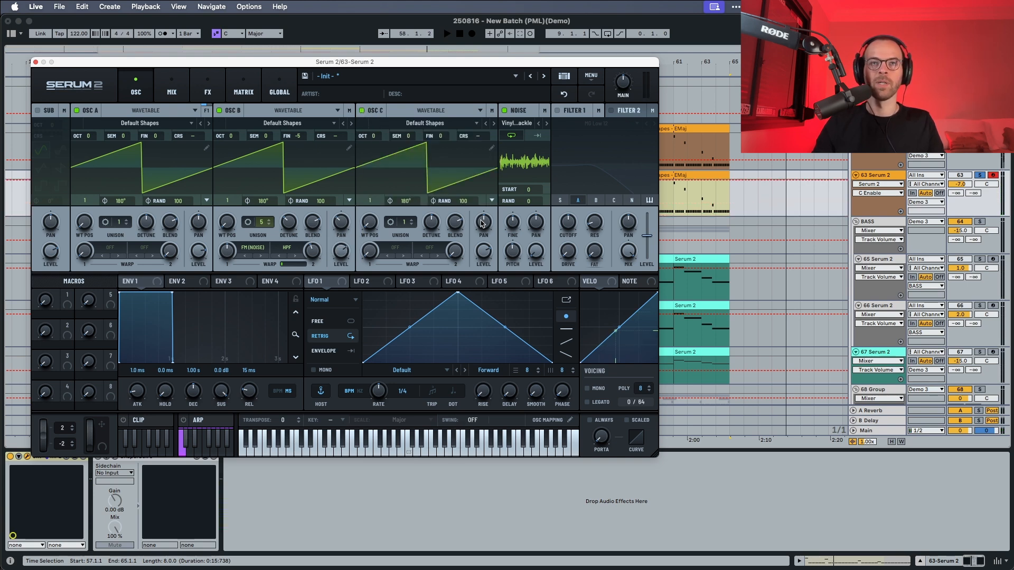
{"action": "left_click_drag", "start_coordinate": [482, 223], "coordinate": [490, 206]}
{"action": "key", "text": "space"}
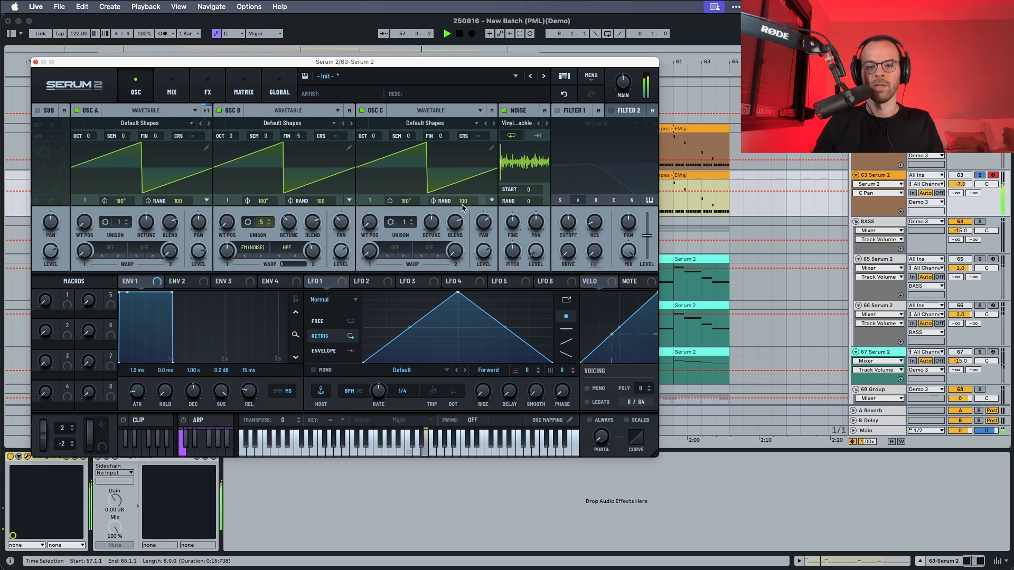
Step: Lower oscillator C's level to about -9.1 dB and audition the mix
{"action": "left_click", "coordinate": [481, 260]}
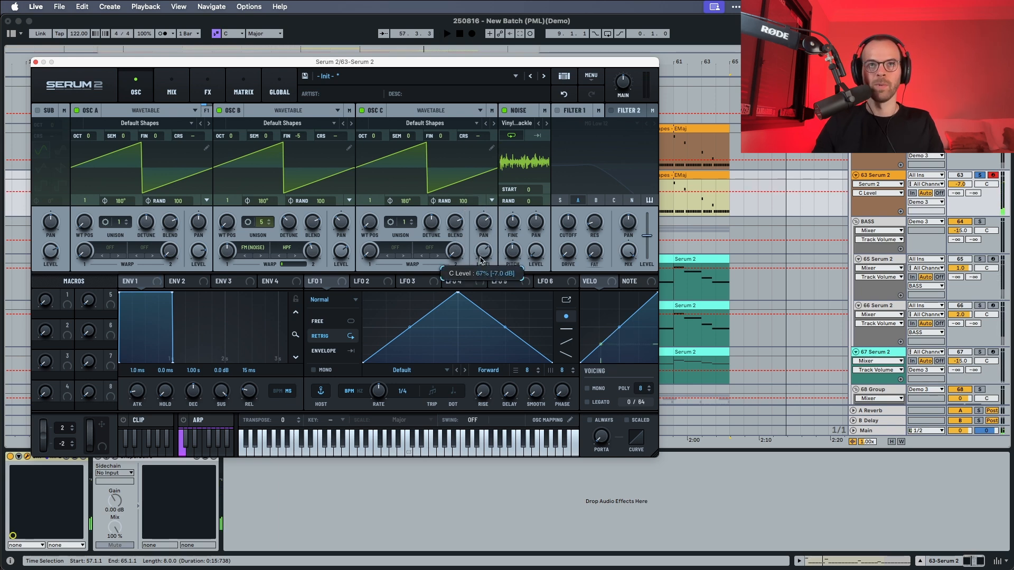
{"action": "left_click_drag", "start_coordinate": [480, 268], "coordinate": [480, 269]}
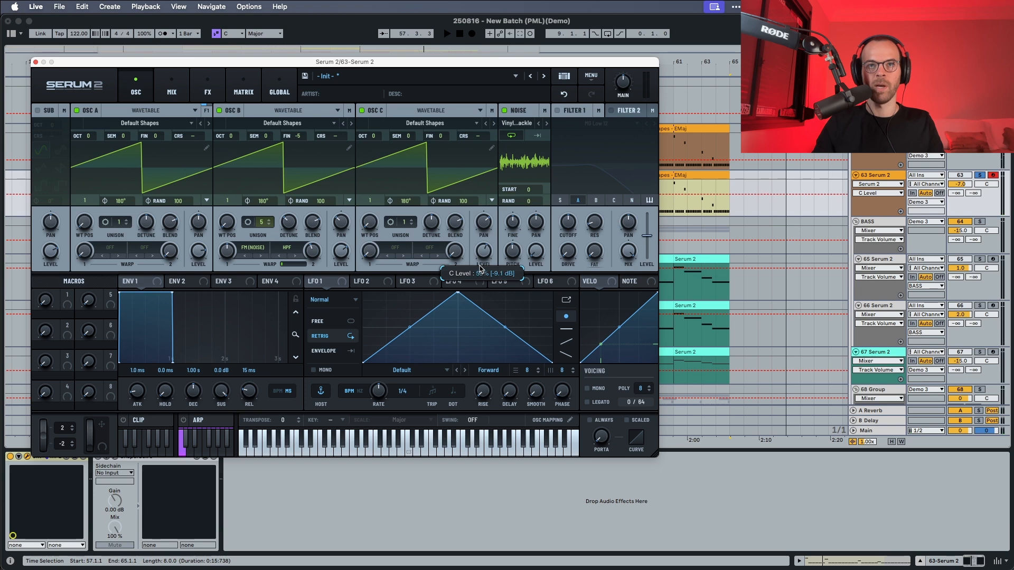
{"action": "key", "text": "space"}
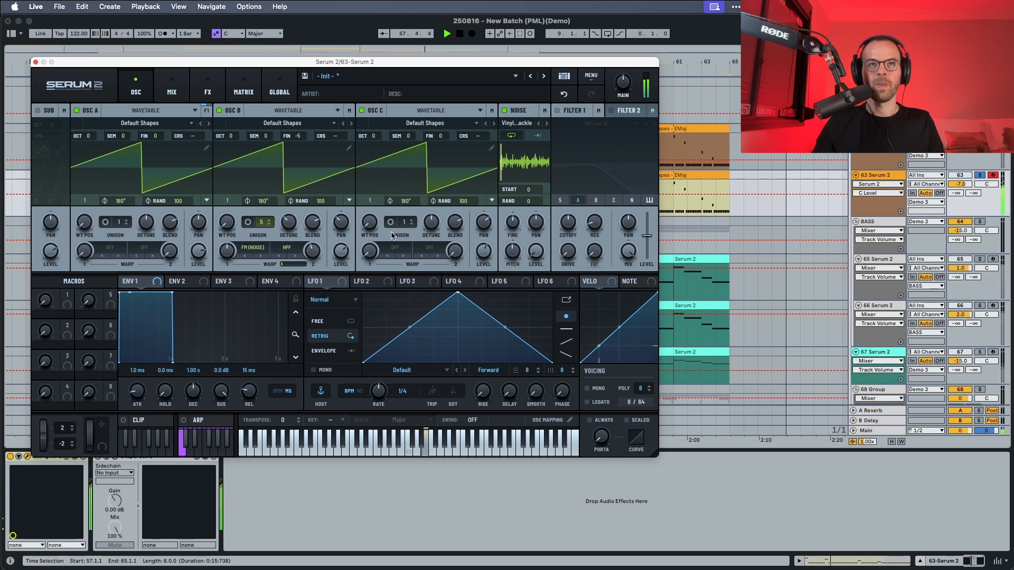
Step: Fine-tune oscillator C to 9 cents and give it 5 unison voices with reduced detune
{"action": "left_click", "coordinate": [449, 137]}
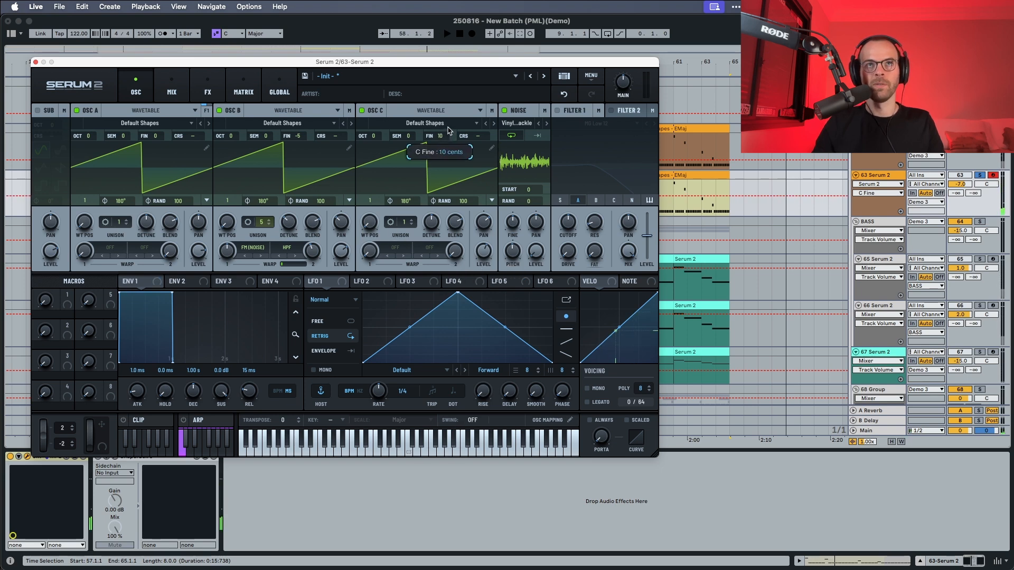
{"action": "left_click_drag", "start_coordinate": [450, 131], "coordinate": [449, 132]}
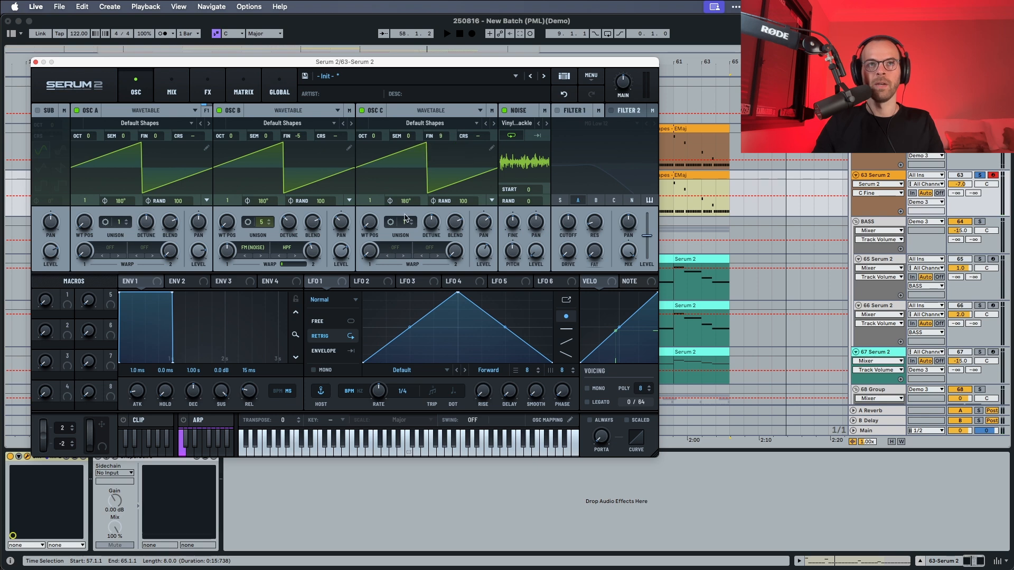
{"action": "left_click_drag", "start_coordinate": [406, 218], "coordinate": [431, 249]}
{"action": "key", "text": "space"}
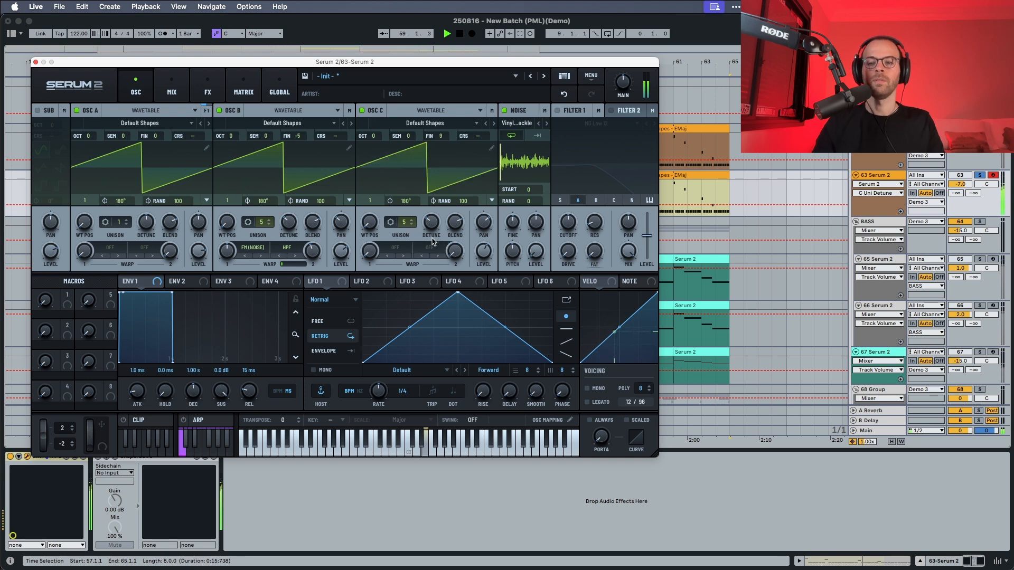
Step: Set oscillator C's first warp mode to FM (Noise)
{"action": "left_click", "coordinate": [395, 247]}
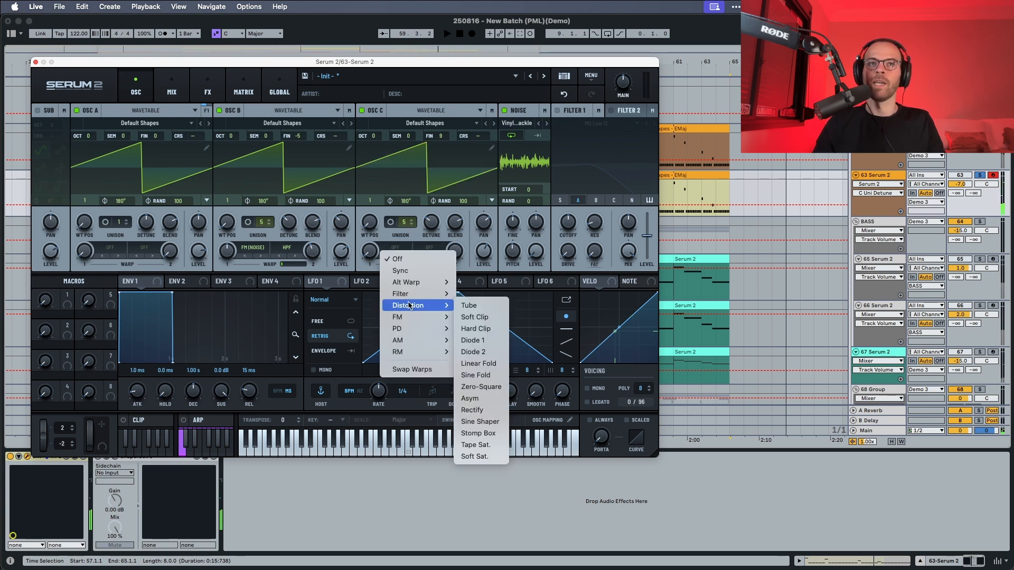
{"action": "mouse_move", "coordinate": [409, 320]}
{"action": "left_click", "coordinate": [477, 340]}
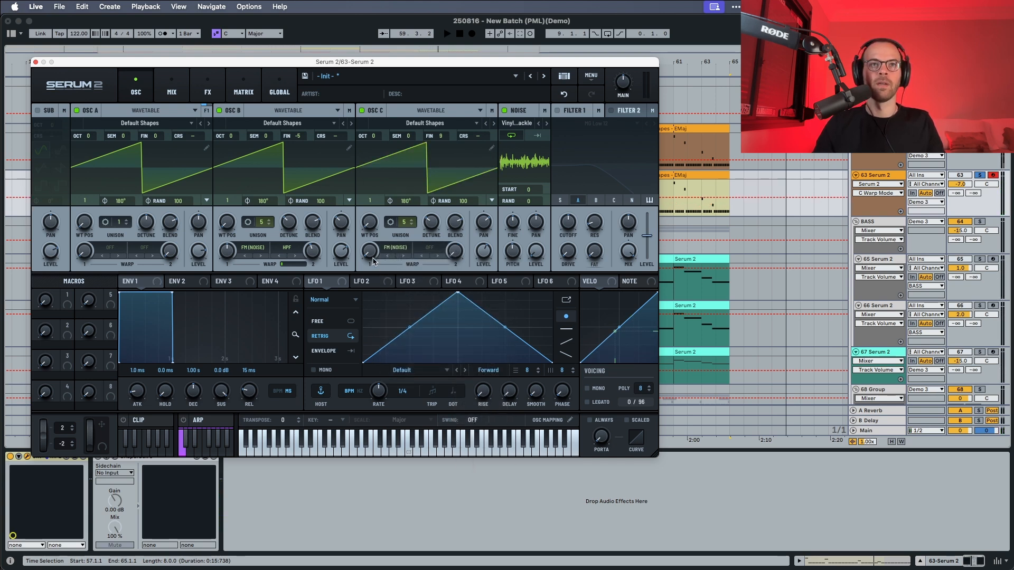
Step: Raise oscillator C's noise FM amount, add HPF as its second warp mode and raise the HPF amount
{"action": "key", "text": "space"}
{"action": "left_click_drag", "start_coordinate": [371, 252], "coordinate": [373, 214]}
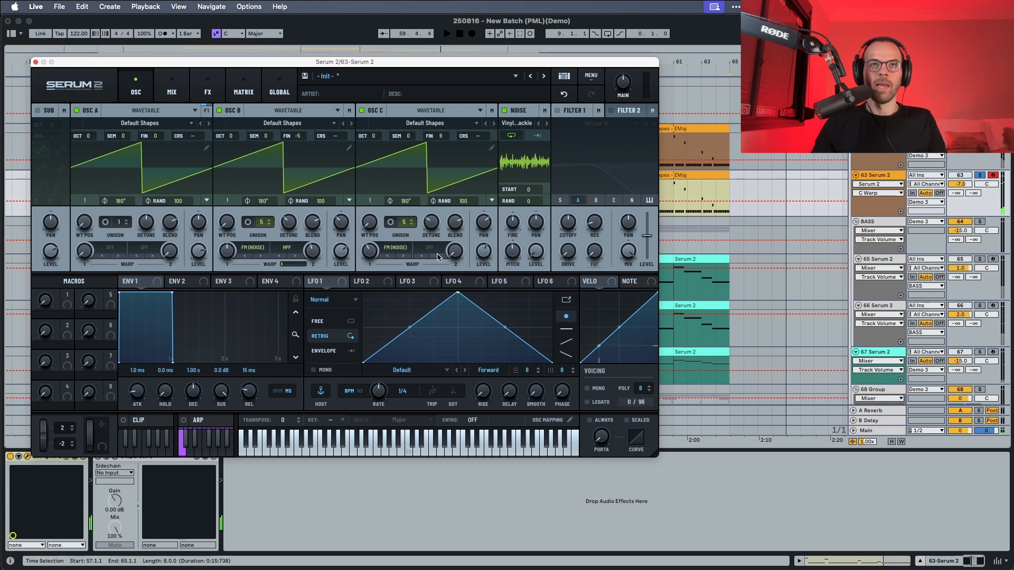
{"action": "left_click", "coordinate": [434, 249]}
{"action": "mouse_move", "coordinate": [442, 293]}
{"action": "left_click", "coordinate": [500, 306]}
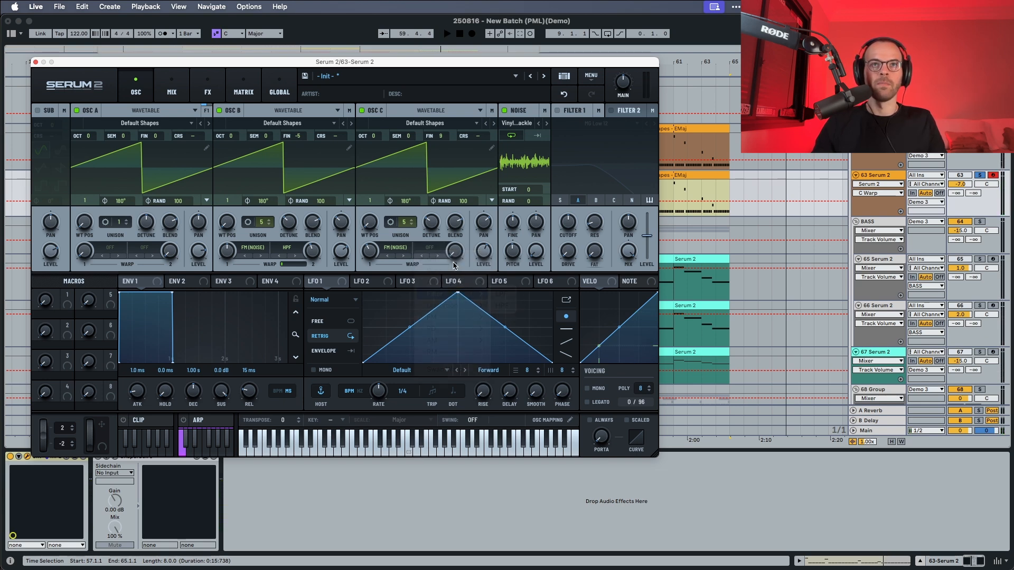
{"action": "left_click_drag", "start_coordinate": [455, 255], "coordinate": [455, 216]}
{"action": "key", "text": "space"}
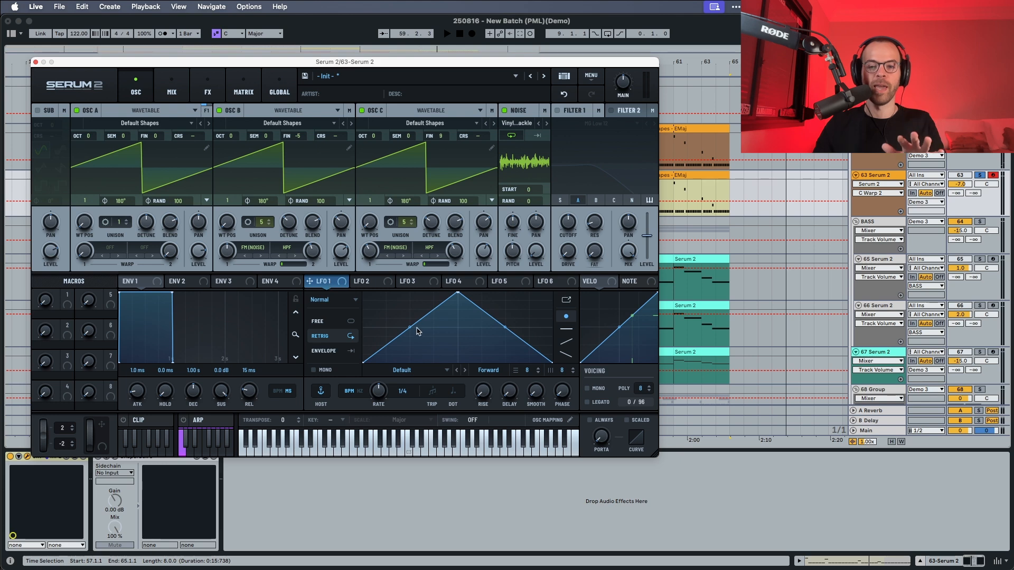
Step: Set LFO 1 to free-running at a 1/8 rate, assign it to oscillator A's fine tuning and audition it
{"action": "left_click", "coordinate": [320, 322]}
{"action": "left_click_drag", "start_coordinate": [382, 392], "coordinate": [379, 389]}
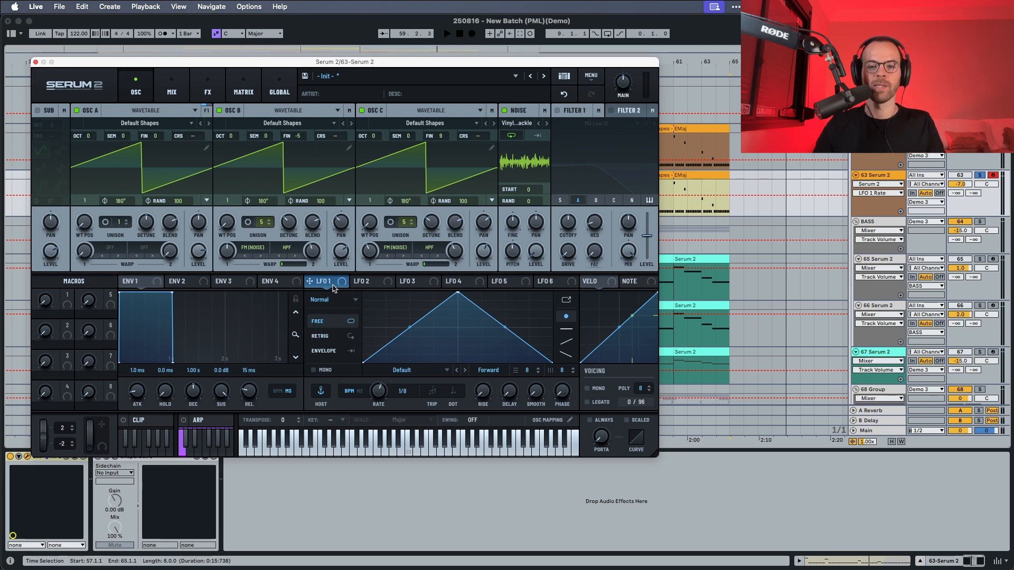
{"action": "left_click_drag", "start_coordinate": [334, 287], "coordinate": [166, 184]}
{"action": "key", "text": "space"}
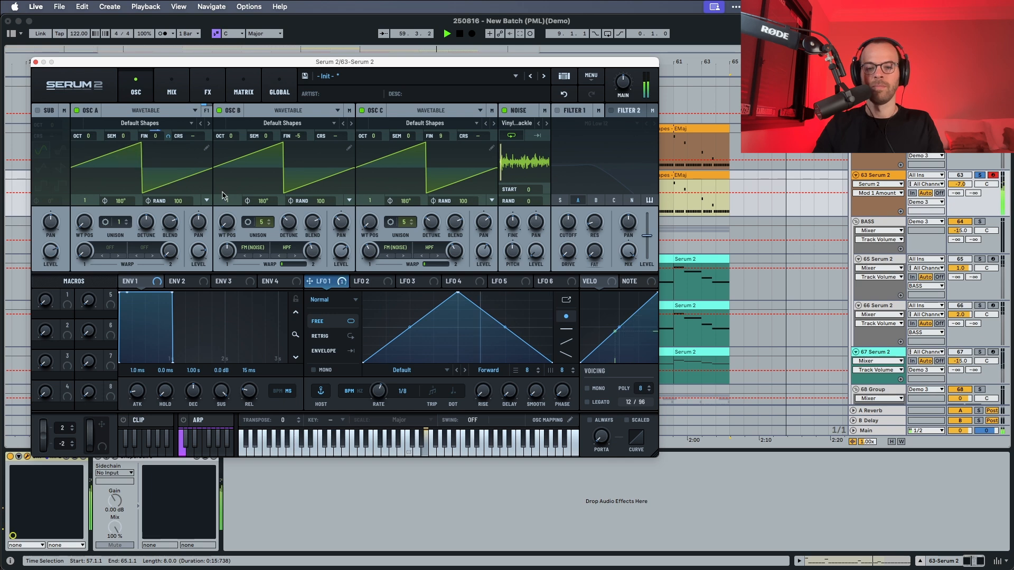
{"action": "key", "text": "space"}
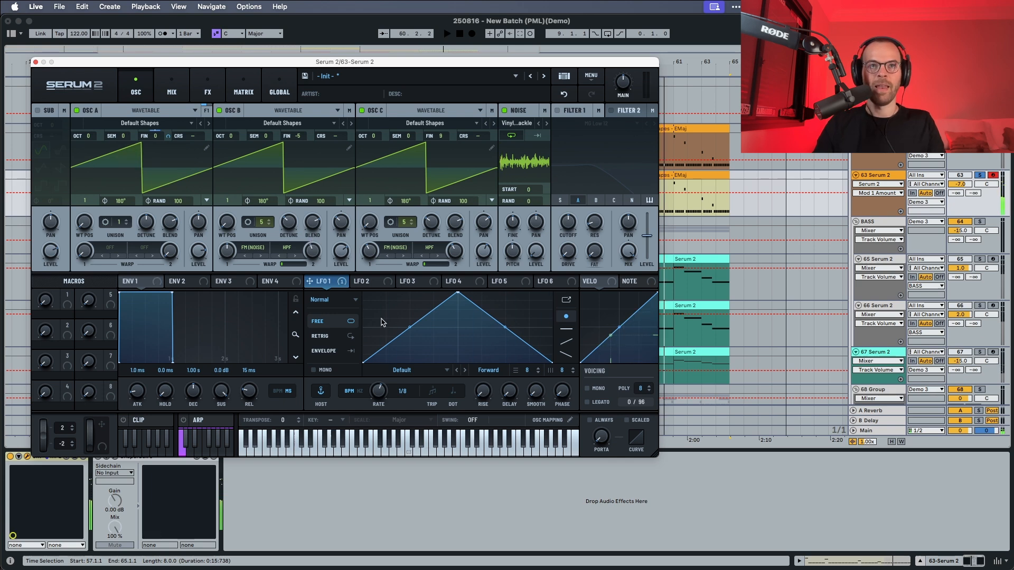
Step: Set LFO 2 to free-running and modulate oscillator B's fine tuning with it by about 24%
{"action": "left_click", "coordinate": [364, 282]}
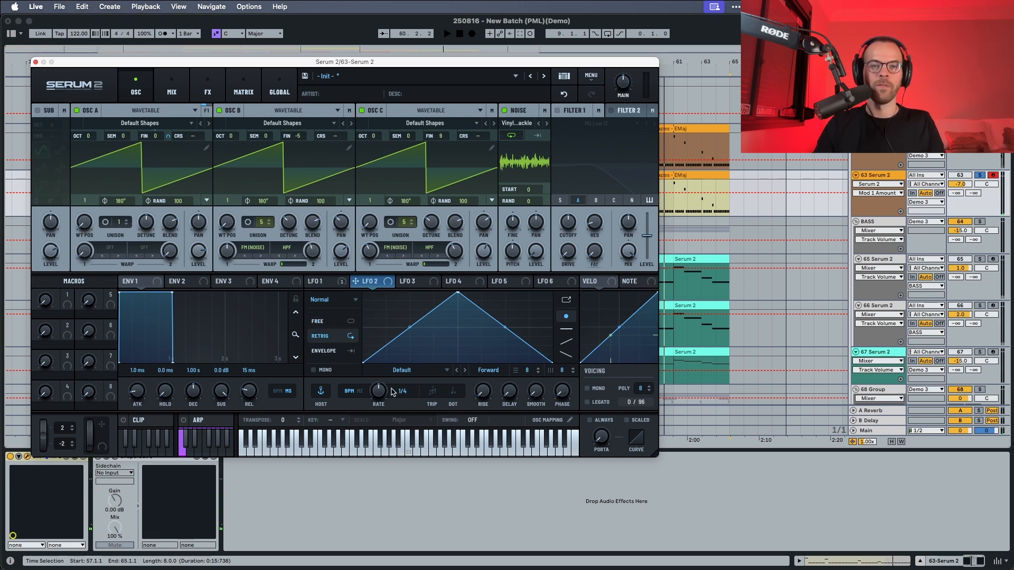
{"action": "left_click", "coordinate": [321, 321]}
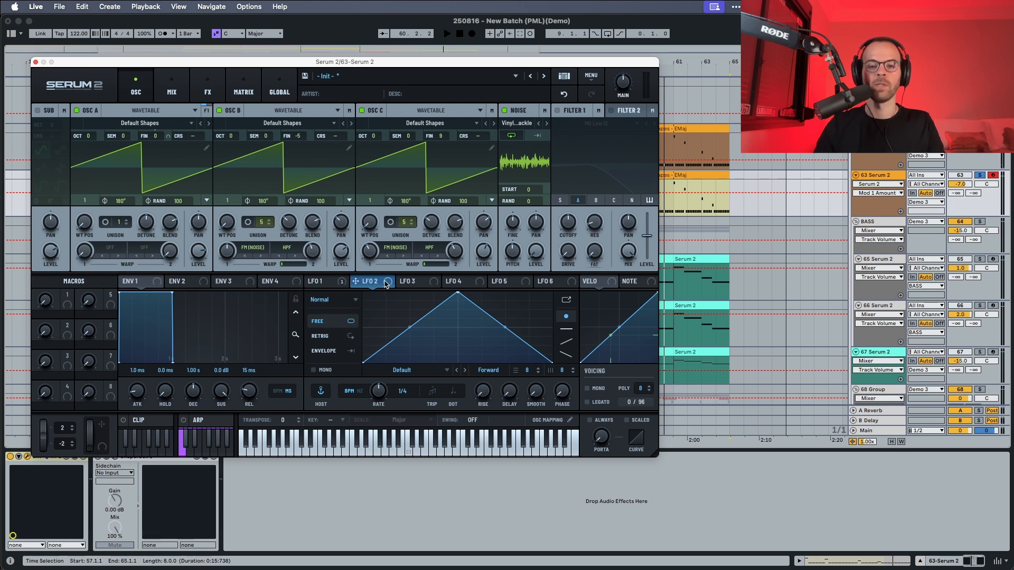
{"action": "left_click_drag", "start_coordinate": [386, 284], "coordinate": [310, 138]}
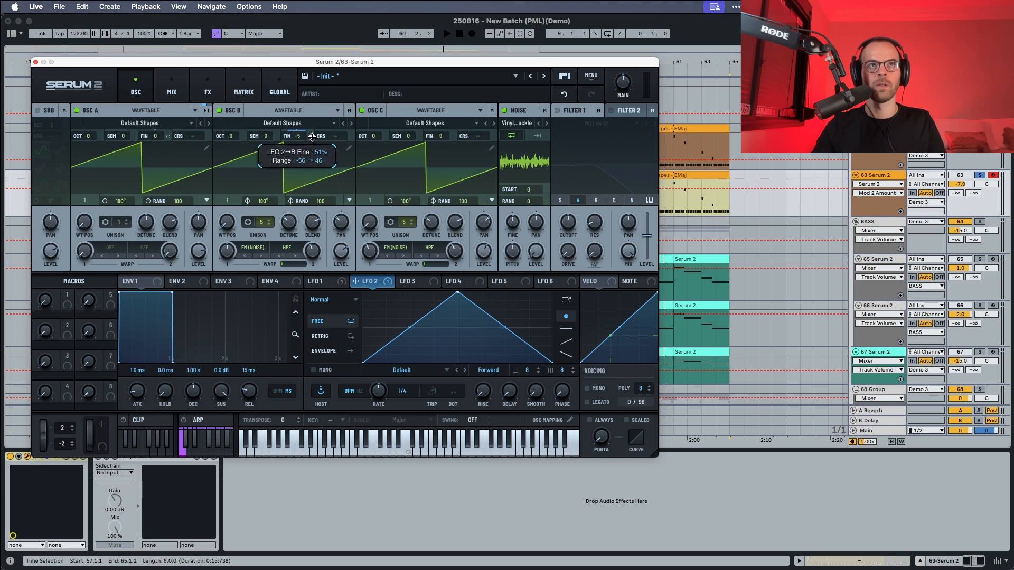
{"action": "key", "text": "space"}
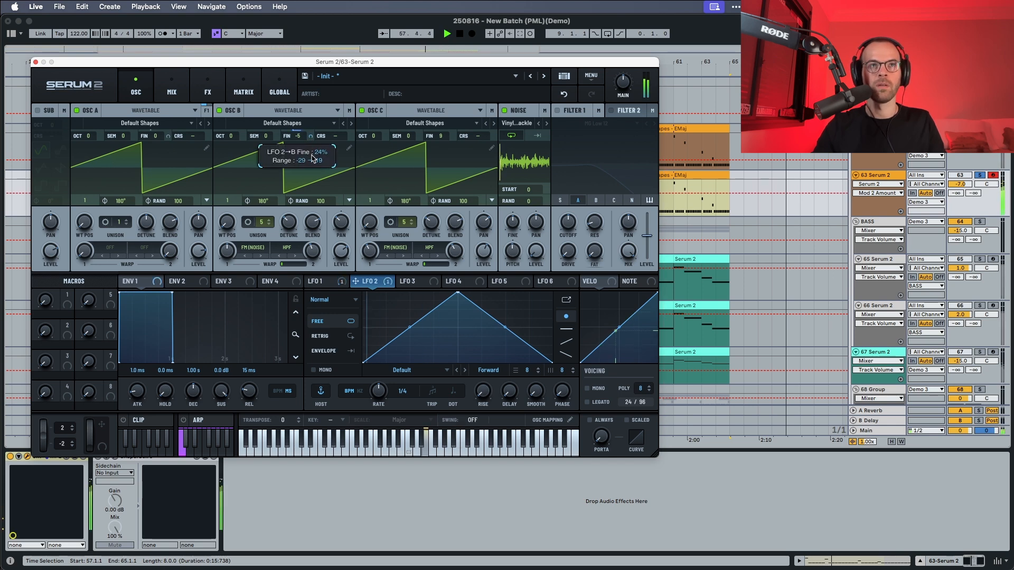
{"action": "key", "text": "space"}
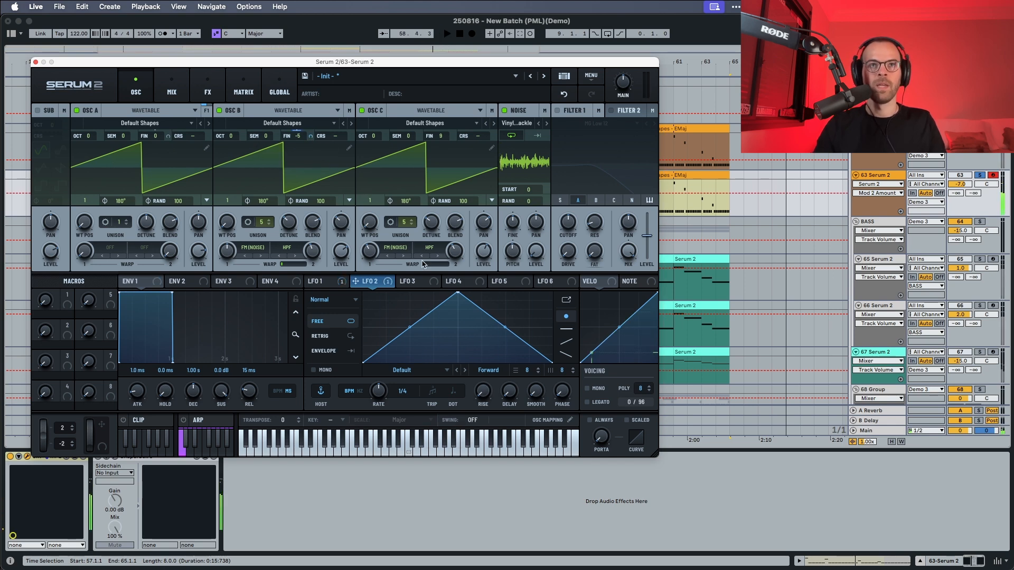
Step: Modulate oscillator C's fine tuning with LFO 2 by about 22% and audition the drift
{"action": "left_click_drag", "start_coordinate": [388, 285], "coordinate": [439, 137]}
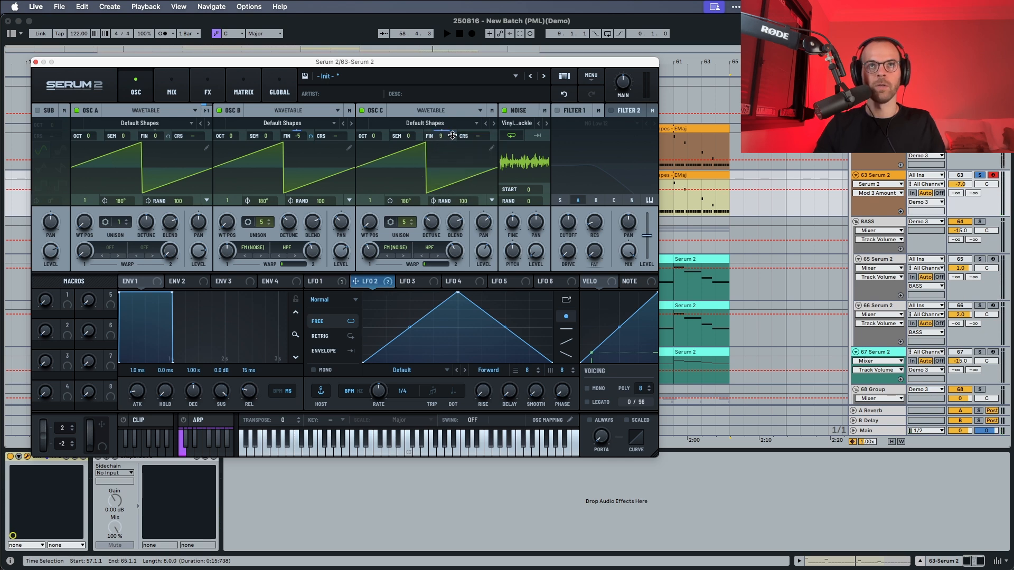
{"action": "mouse_move", "coordinate": [452, 135]}
{"action": "key", "text": "space"}
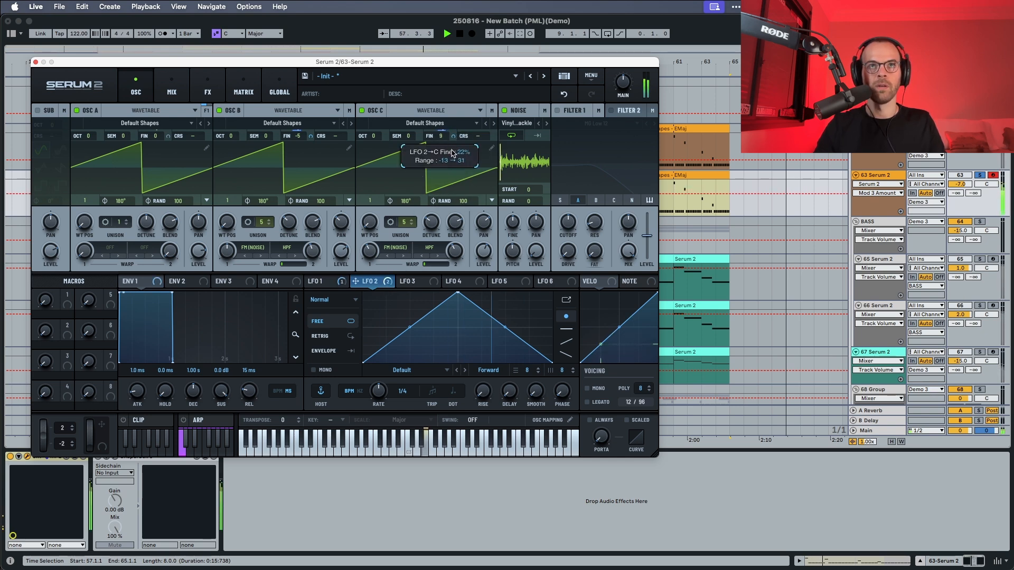
{"action": "left_click_drag", "start_coordinate": [451, 150], "coordinate": [451, 150]}
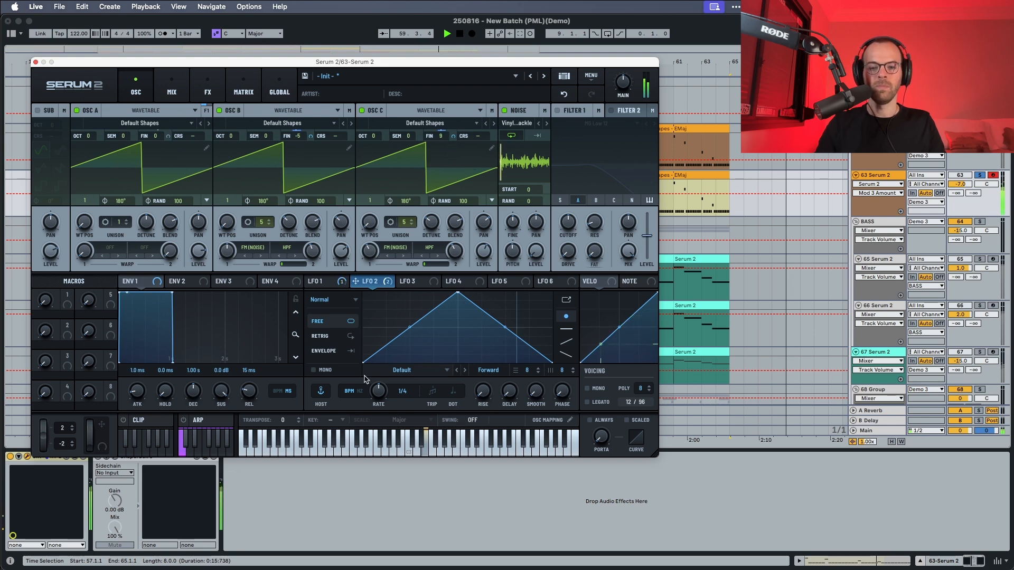
{"action": "key", "text": "space"}
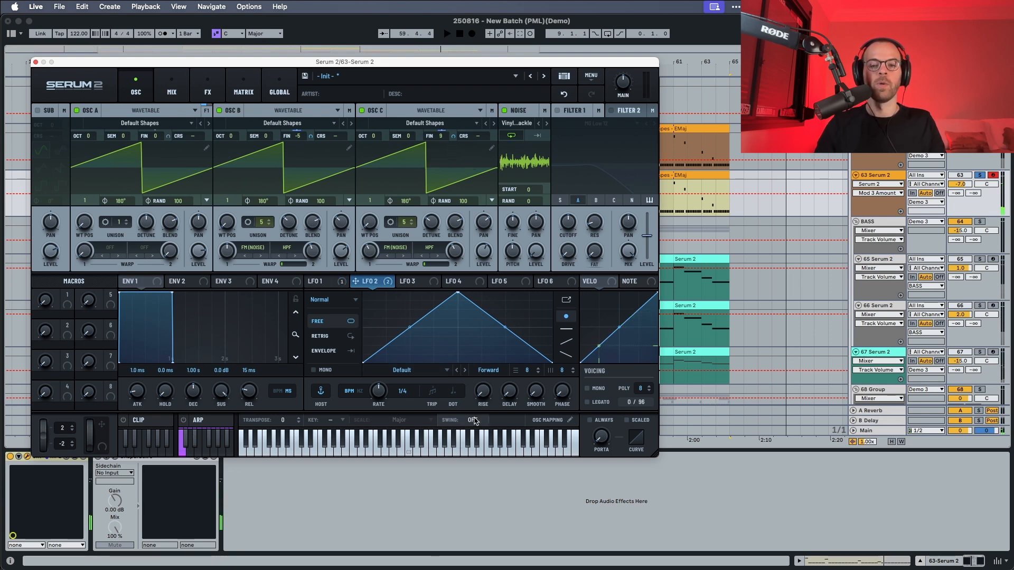
Step: Lengthen envelope 1's release to about 1.43 s while auditioning the lead
{"action": "left_click", "coordinate": [146, 284]}
{"action": "key", "text": "space"}
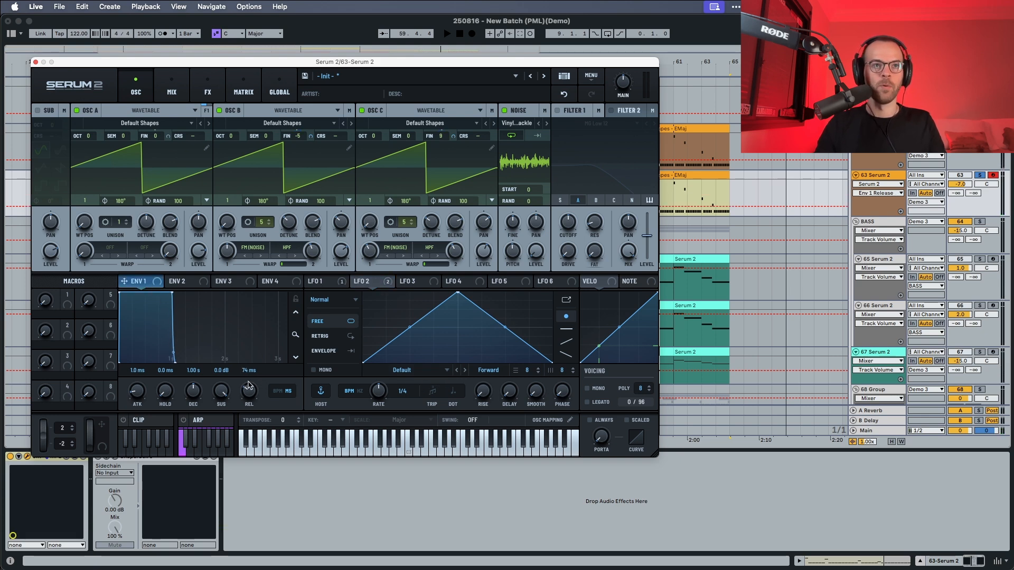
{"action": "left_click_drag", "start_coordinate": [174, 363], "coordinate": [256, 364]}
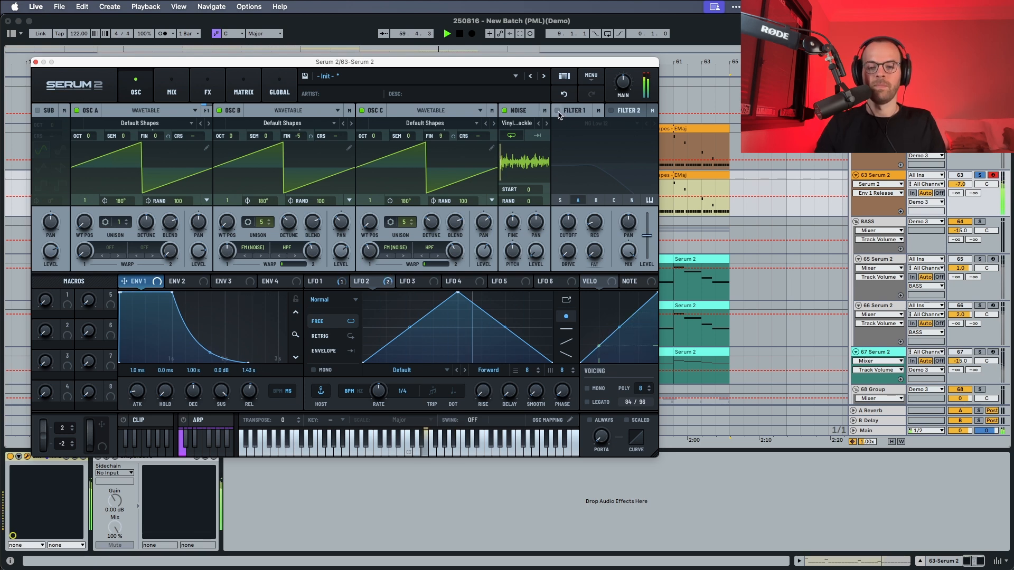
{"action": "key", "text": "space"}
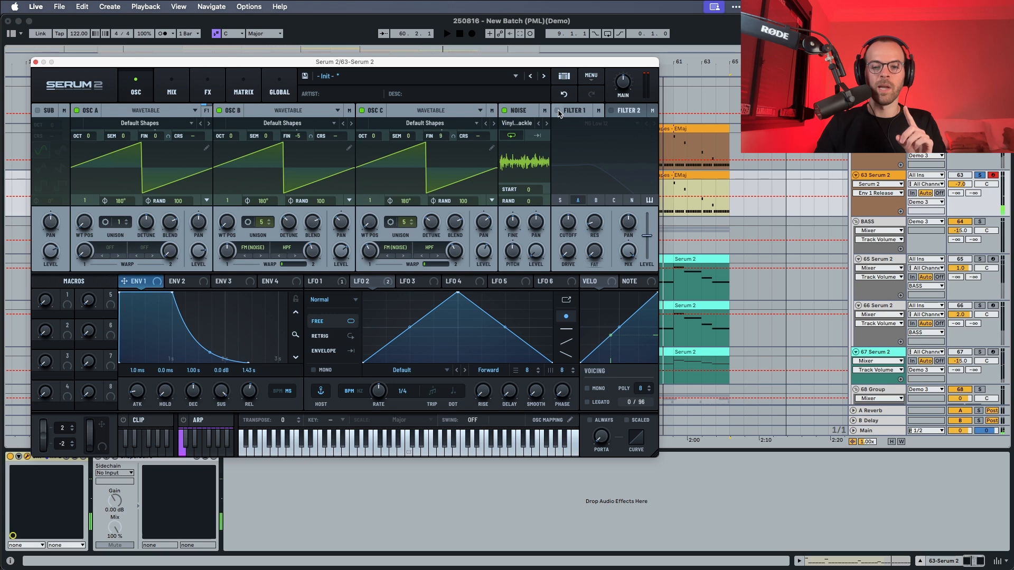
Step: Enable filter 1 with the MG Low 18 type and route oscillators B and C through it too
{"action": "left_click", "coordinate": [558, 110]}
{"action": "left_click", "coordinate": [655, 123]}
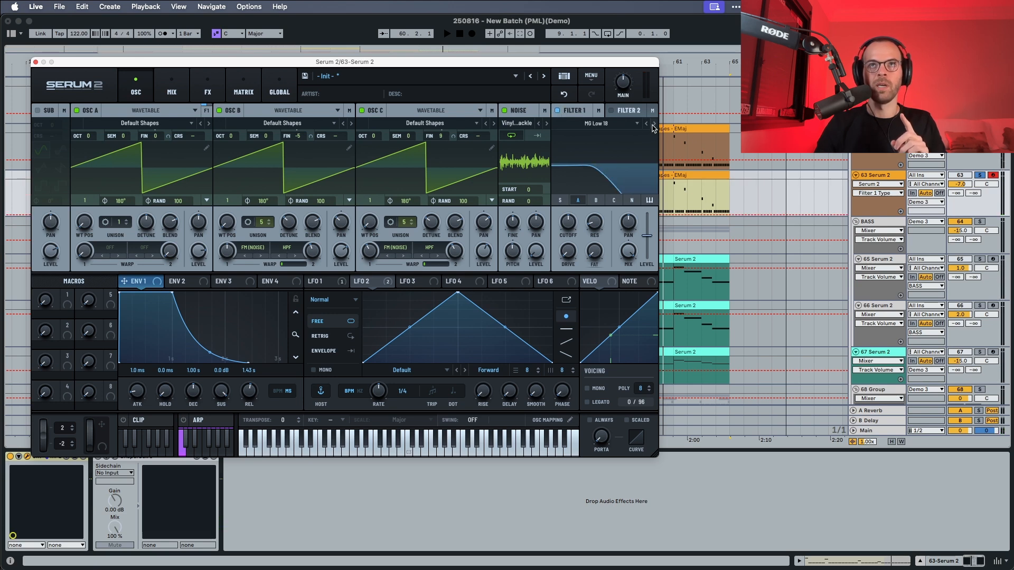
{"action": "left_click", "coordinate": [595, 200]}
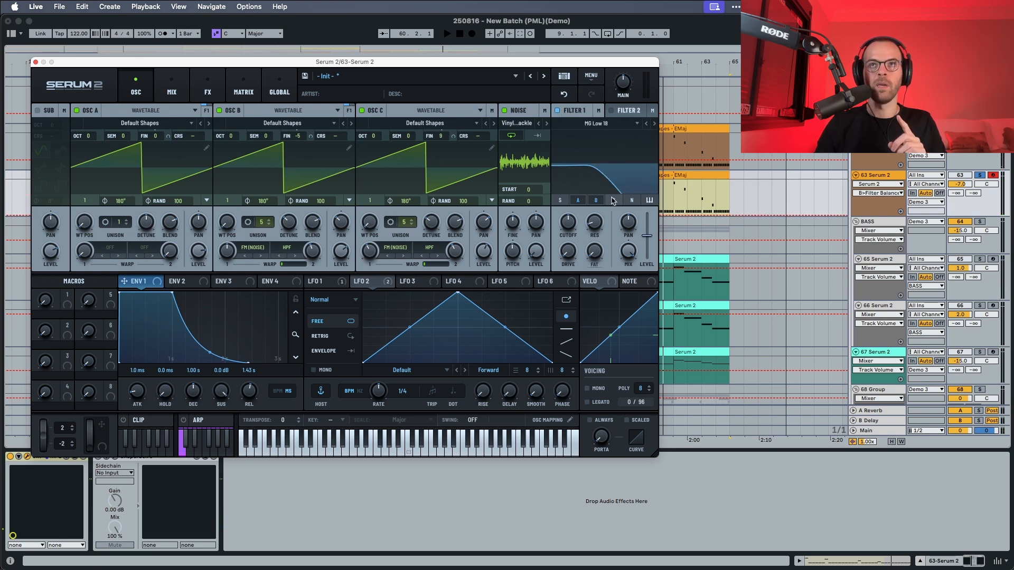
{"action": "left_click", "coordinate": [612, 200]}
Step: Lower filter 1's cutoff during playback until the lead is nearly closed off
{"action": "key", "text": "space"}
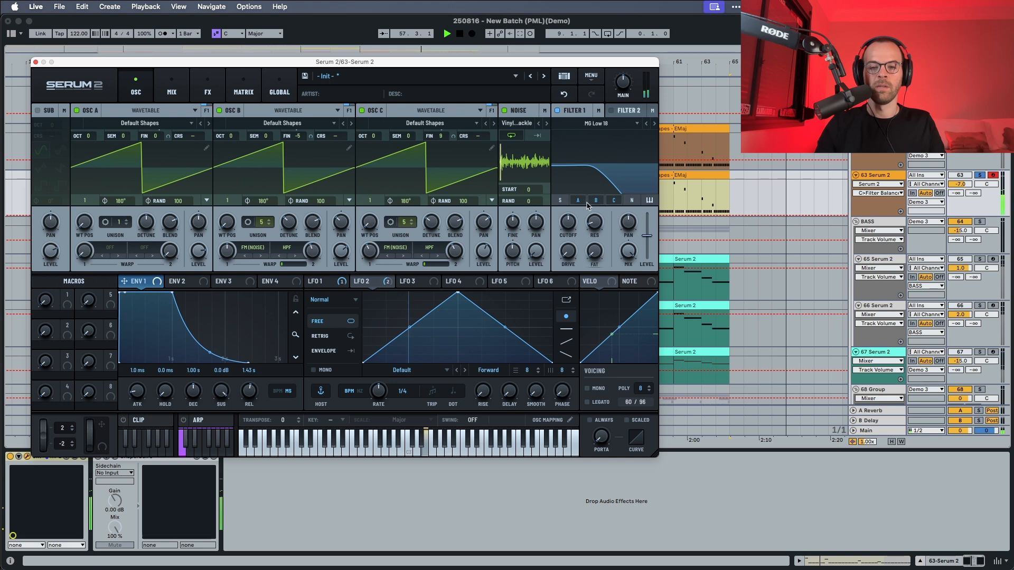
{"action": "left_click_drag", "start_coordinate": [565, 228], "coordinate": [564, 260]}
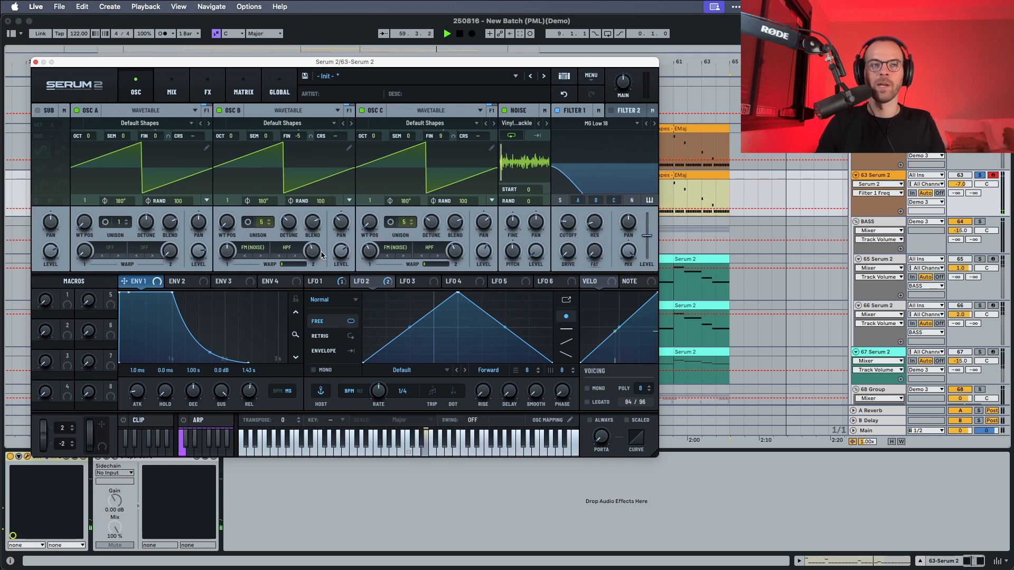
{"action": "key", "text": "space"}
Step: Assign envelope 2 to filter 1's cutoff with an amount of about 96% and audition it
{"action": "left_click", "coordinate": [187, 283]}
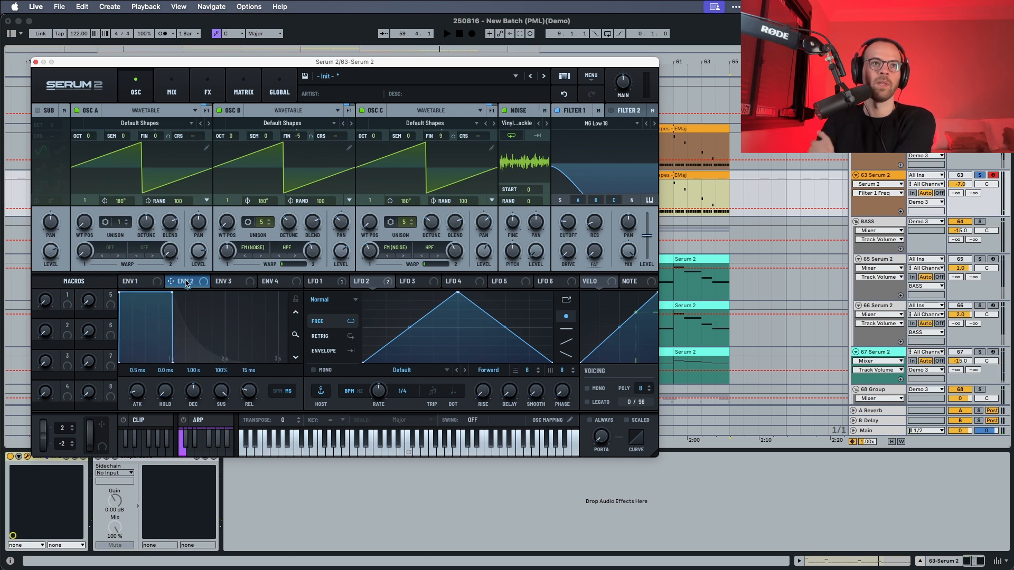
{"action": "left_click_drag", "start_coordinate": [204, 285], "coordinate": [563, 214]}
{"action": "key", "text": "space"}
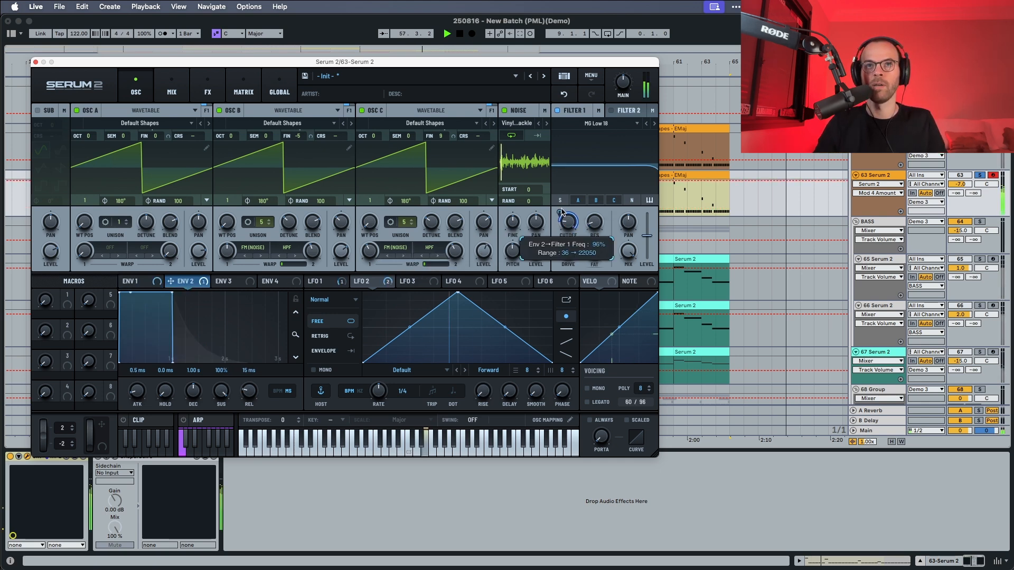
{"action": "key", "text": "space"}
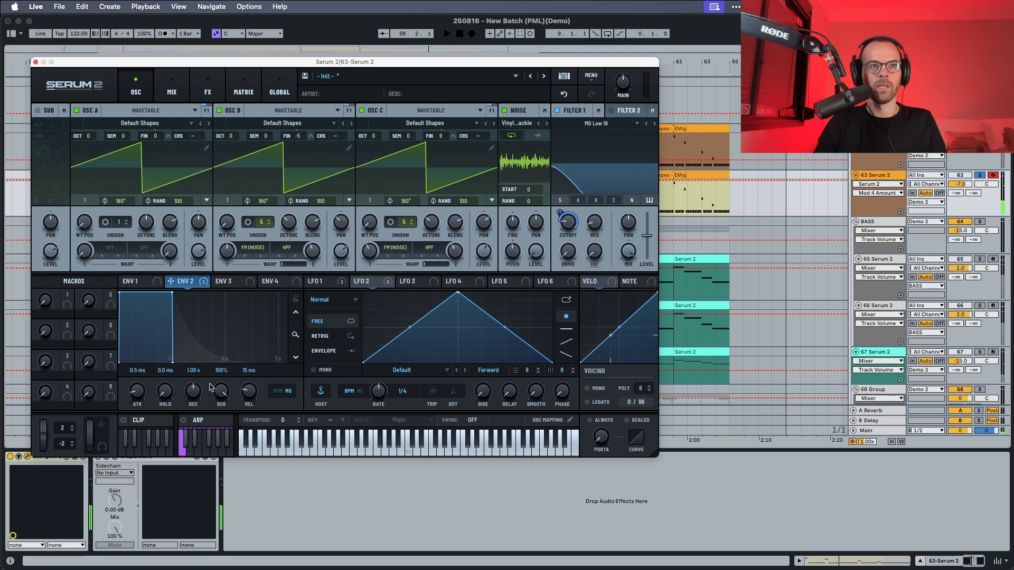
Step: Shape envelope 2 with a 3.81 s decay, no sustain and a release of about 5.71 s during playback
{"action": "left_click_drag", "start_coordinate": [210, 387], "coordinate": [193, 375]}
{"action": "key", "text": "space"}
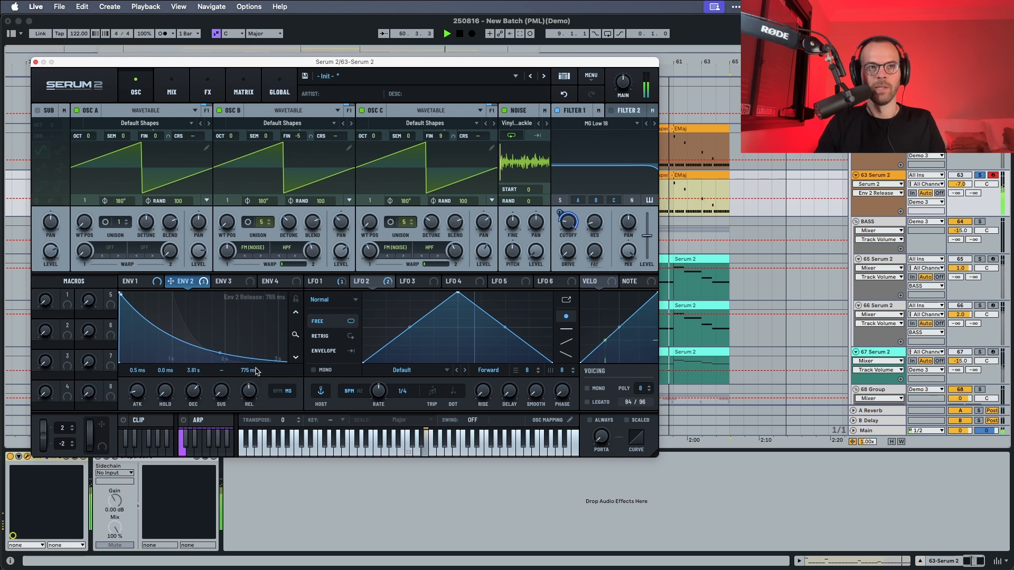
{"action": "mouse_move", "coordinate": [278, 361]}
{"action": "left_mouse_down"}
{"action": "mouse_move", "coordinate": [255, 353]}
{"action": "mouse_move", "coordinate": [266, 353]}
{"action": "left_mouse_up"}
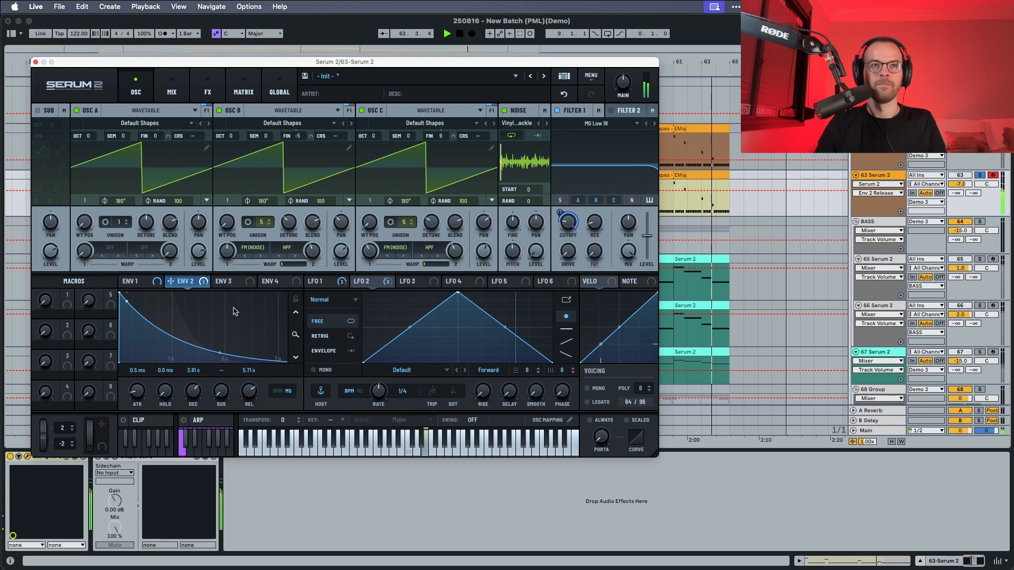
{"action": "key", "text": "space"}
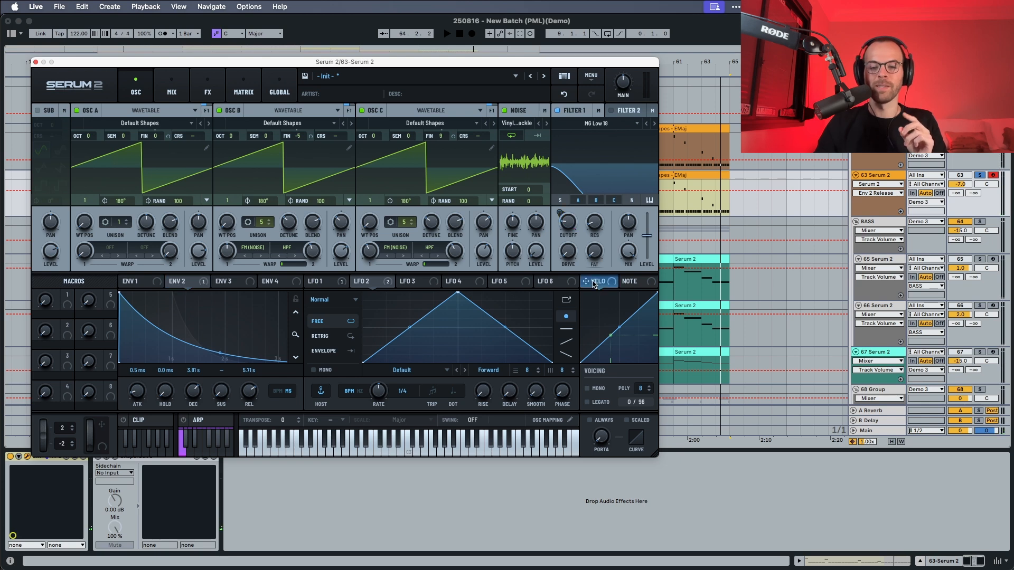
Step: Add velocity as the aux source of the envelope 2 to filter 1 frequency modulation and audition it
{"action": "left_click", "coordinate": [236, 94]}
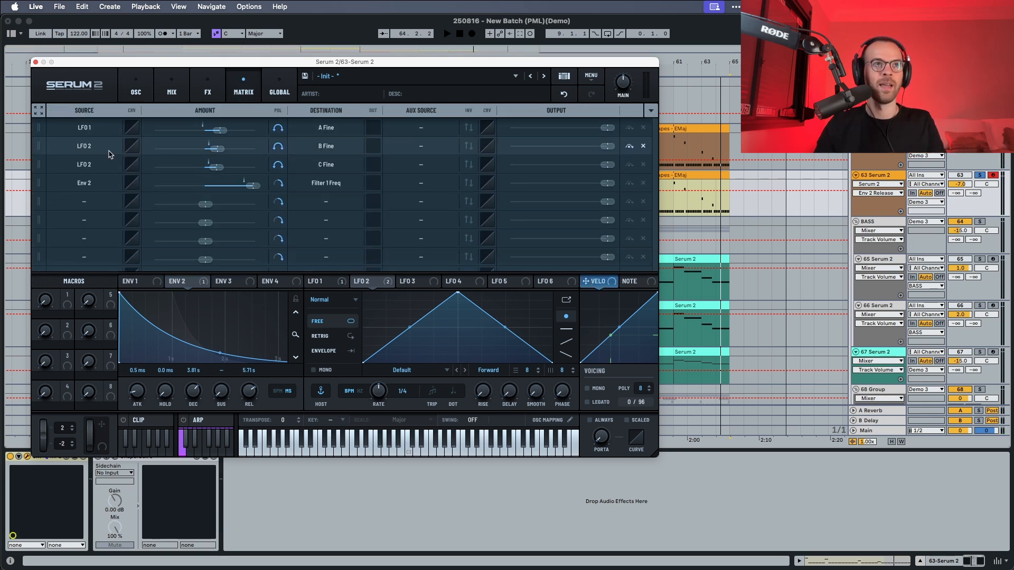
{"action": "left_click_drag", "start_coordinate": [585, 281], "coordinate": [410, 181]}
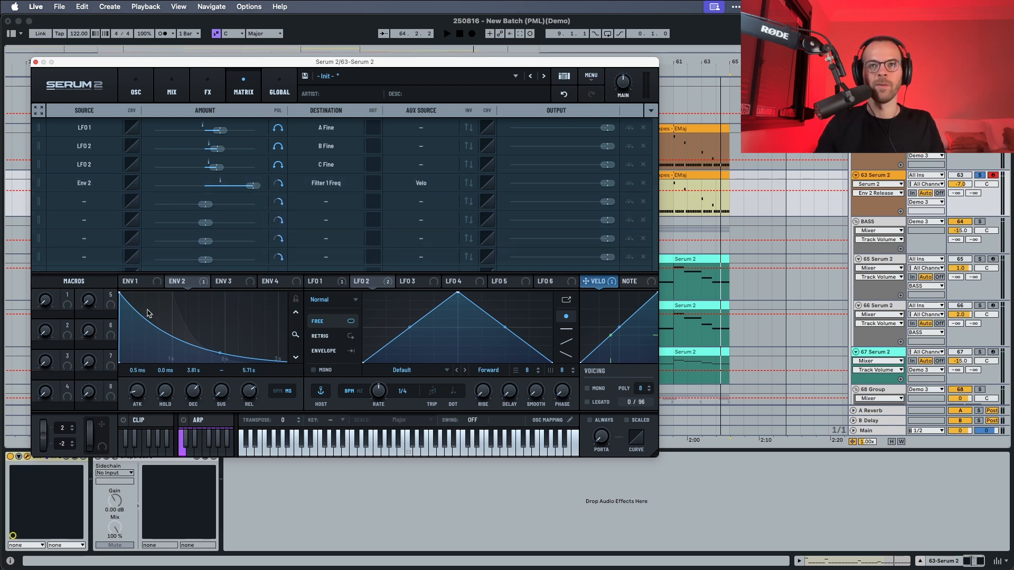
{"action": "key", "text": "space"}
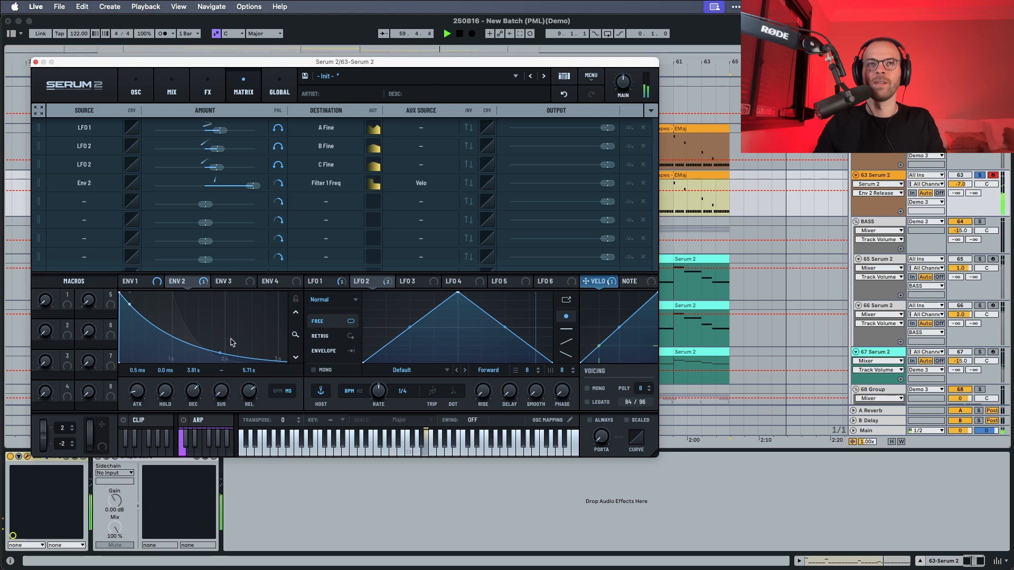
{"action": "key", "text": "space"}
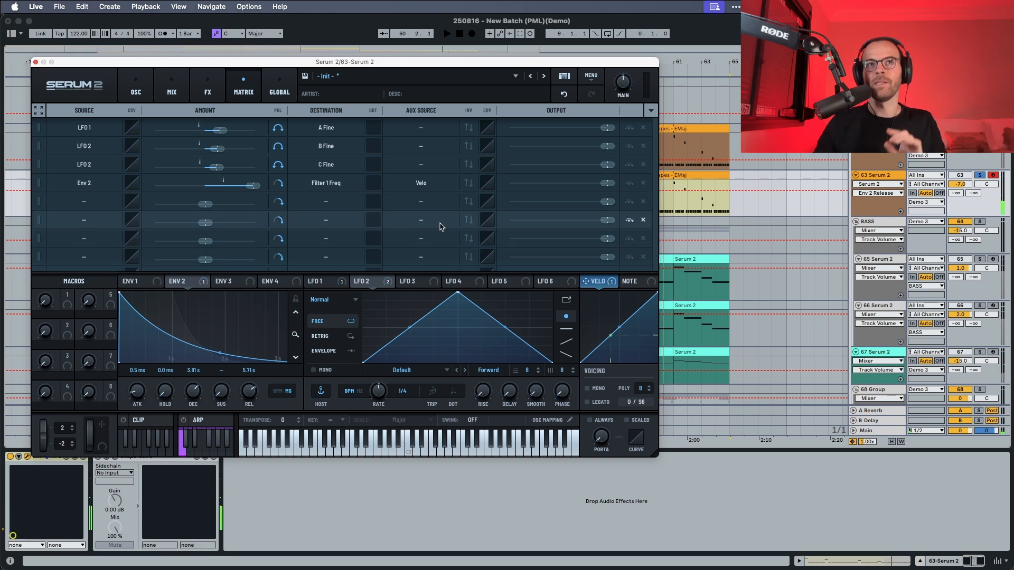
Step: Raise the starting point of the velocity aux curve to about a third of its height and audition the response
{"action": "left_click", "coordinate": [486, 185]}
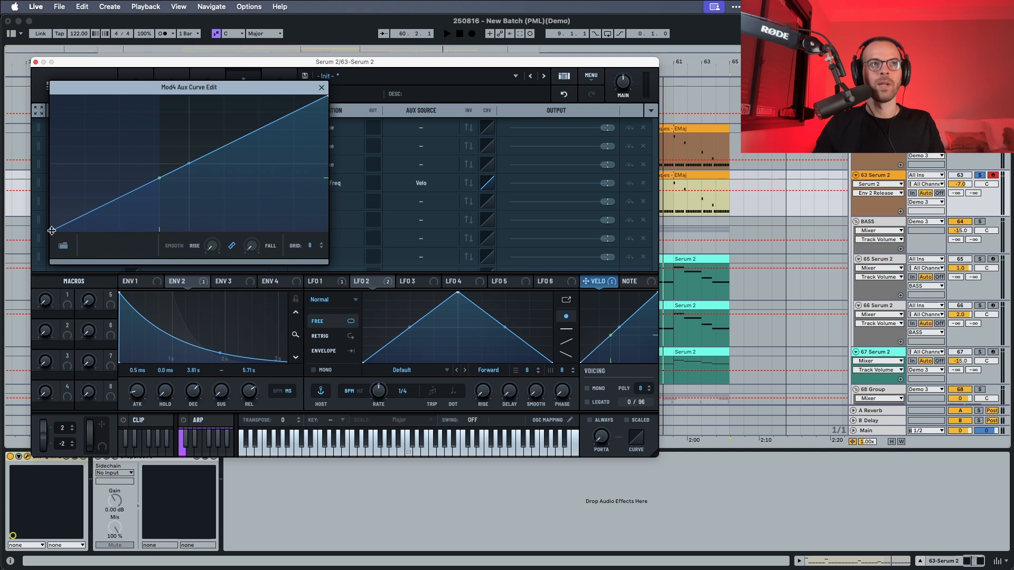
{"action": "left_click_drag", "start_coordinate": [49, 228], "coordinate": [44, 189]}
{"action": "key", "text": "space"}
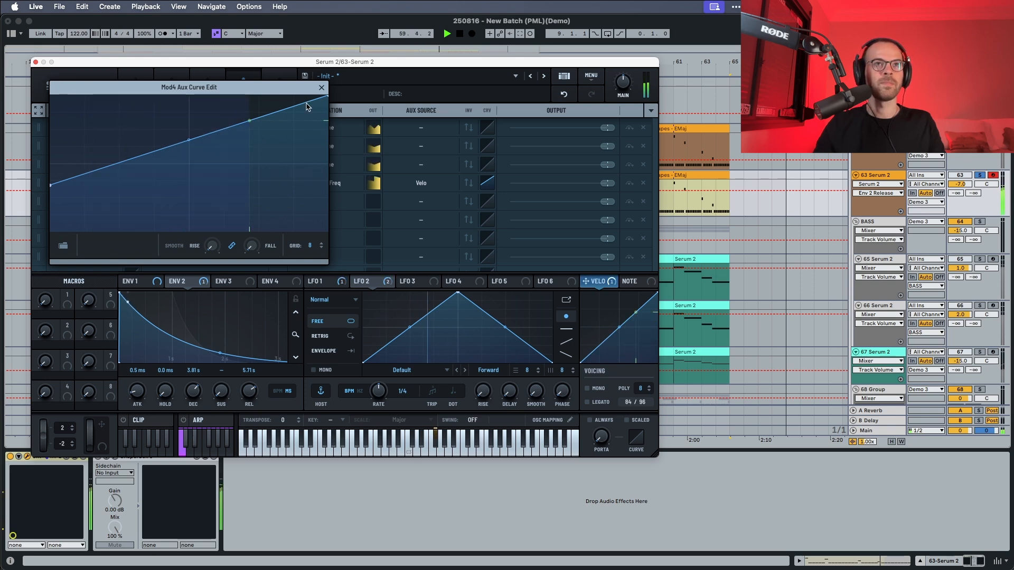
{"action": "left_click", "coordinate": [321, 87]}
{"action": "key", "text": "space"}
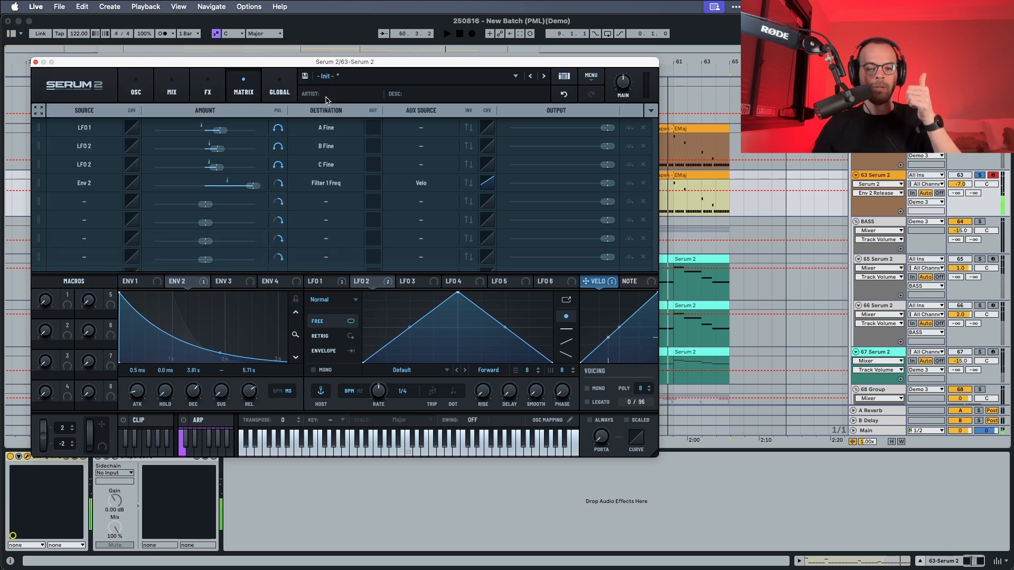
Step: Send filter 1 to both bus 1 and bus 2 at raised levels while auditioning the lead
{"action": "left_click", "coordinate": [138, 89]}
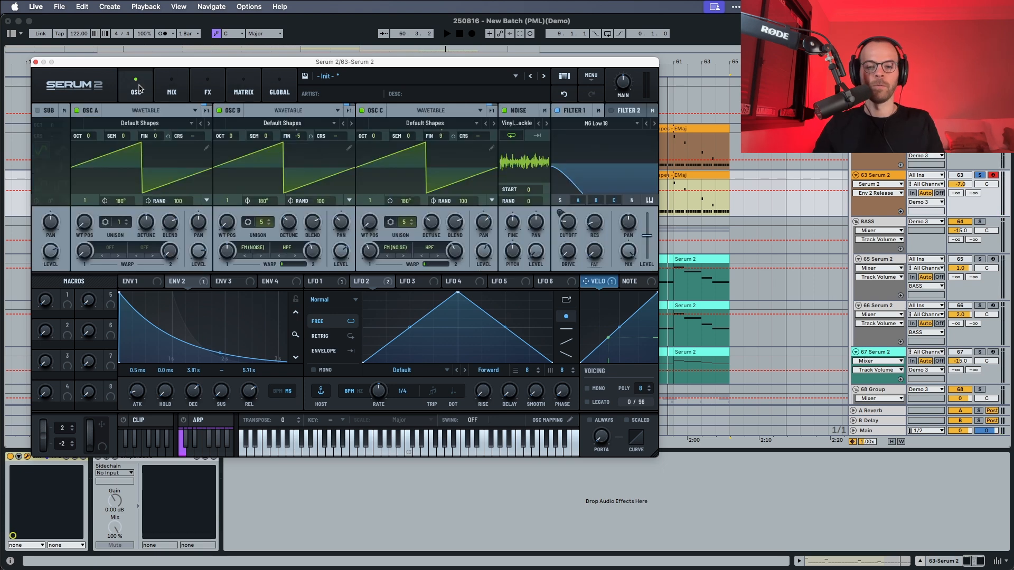
{"action": "left_click", "coordinate": [600, 113]}
{"action": "left_click_drag", "start_coordinate": [561, 146], "coordinate": [566, 80]}
{"action": "key", "text": "space"}
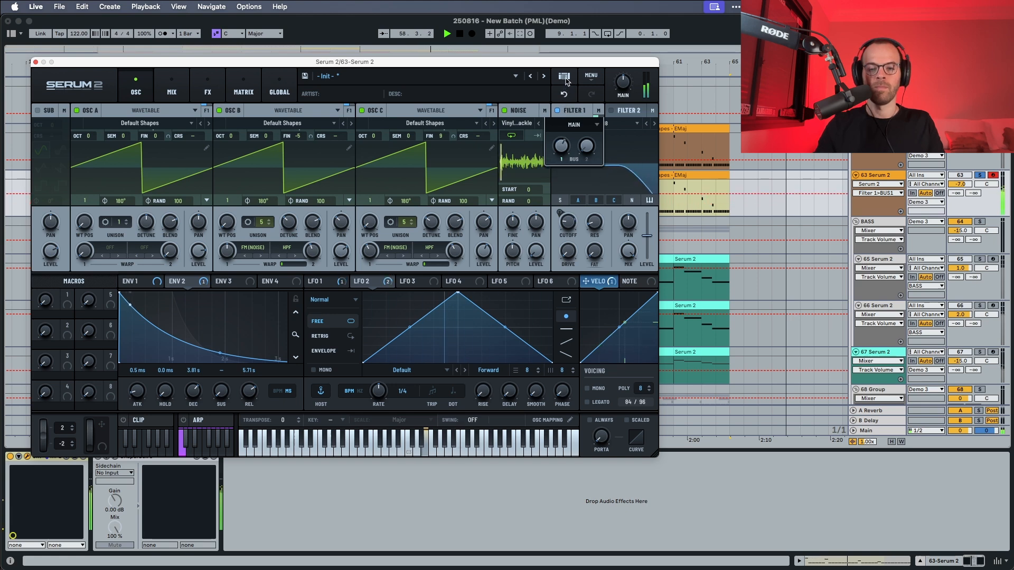
{"action": "left_click_drag", "start_coordinate": [586, 146], "coordinate": [593, 76]}
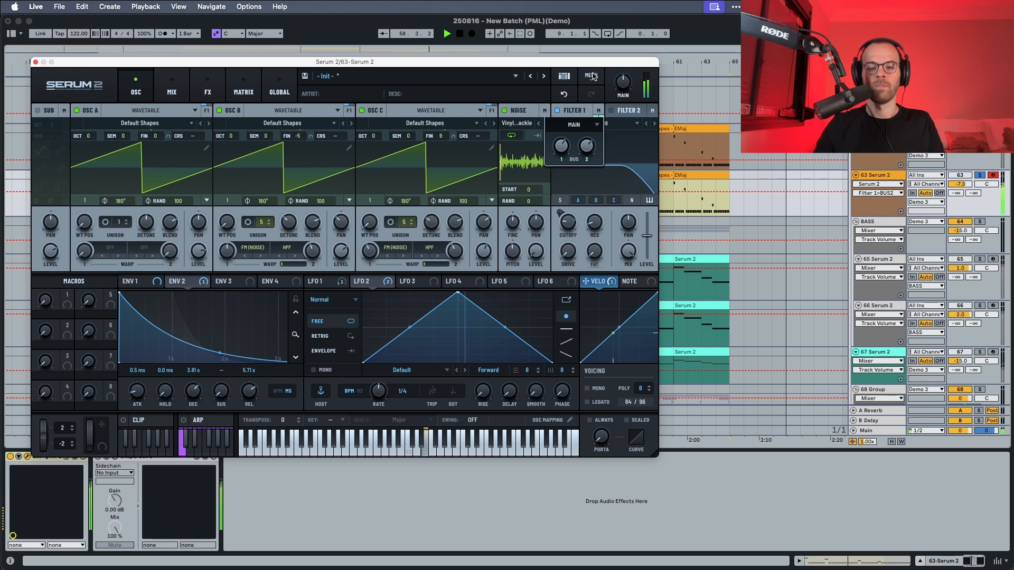
{"action": "key", "text": "space"}
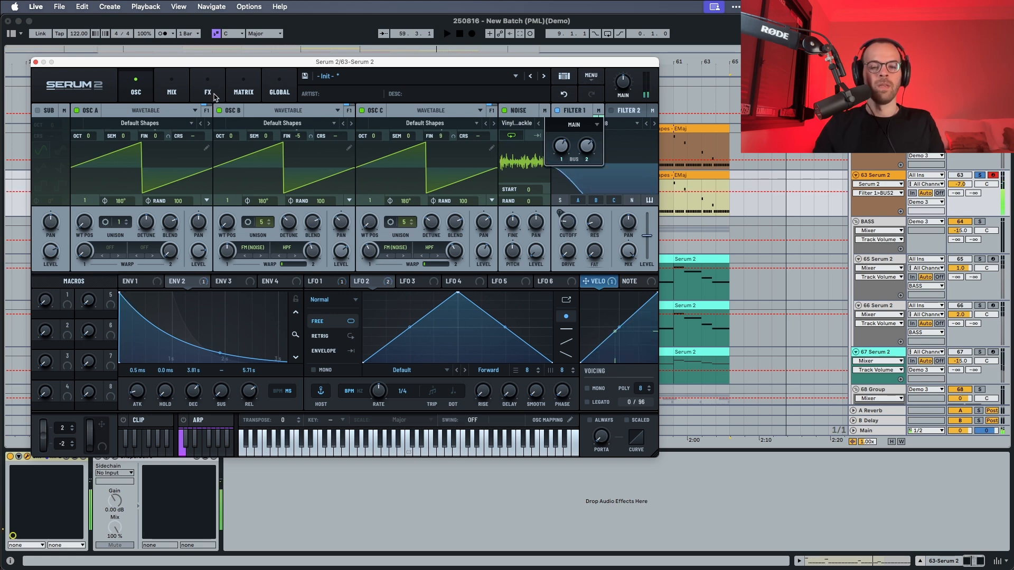
Step: Add a Tube distortion to the bus 1 effects chain and audition it
{"action": "left_click", "coordinate": [208, 92]}
{"action": "left_click", "coordinate": [99, 110]}
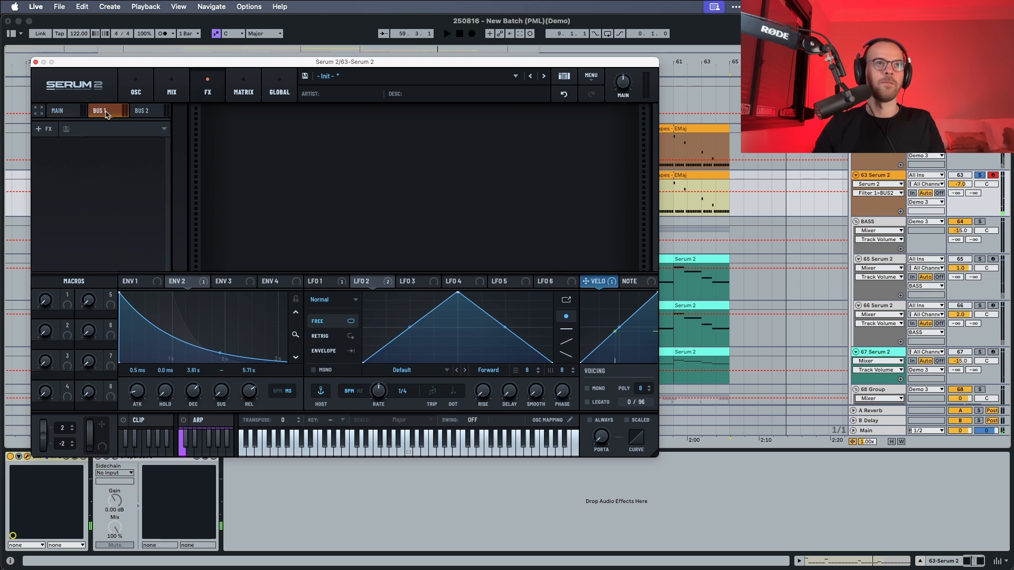
{"action": "left_click", "coordinate": [52, 129]}
{"action": "left_click", "coordinate": [54, 200]}
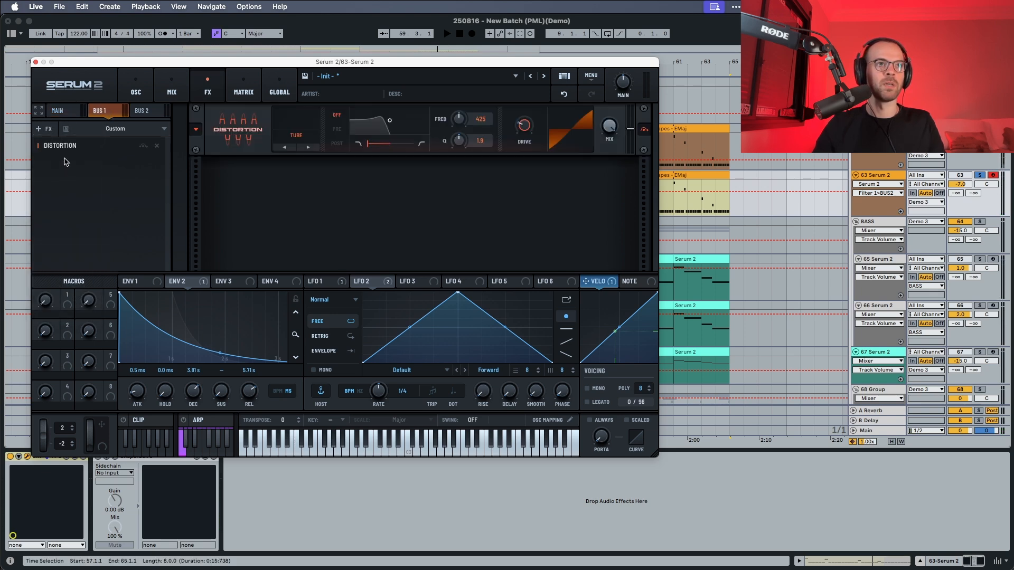
{"action": "key", "text": "space"}
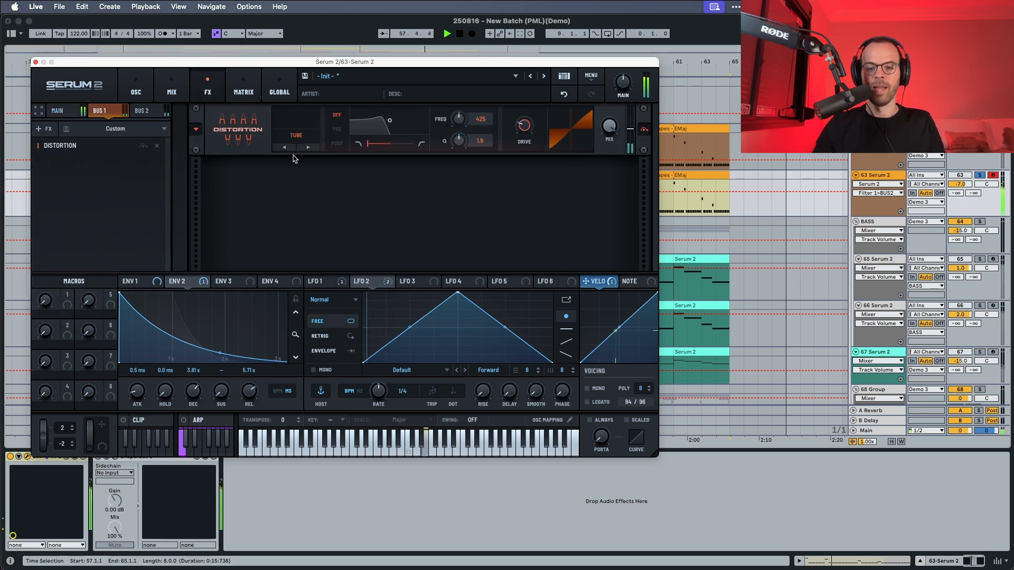
{"action": "key", "text": "space"}
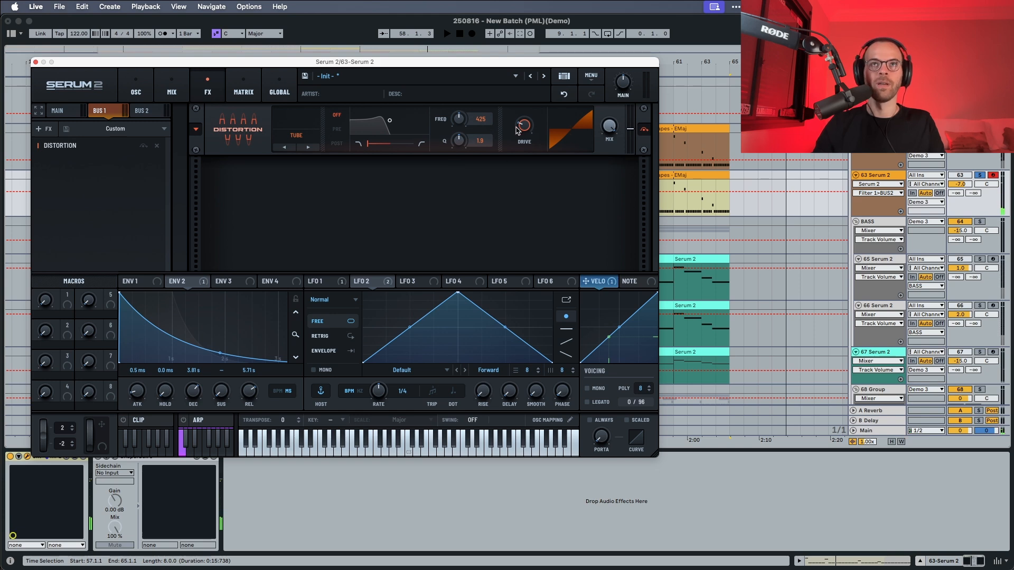
Step: Raise the bus 1 distortion's drive strongly and lower its level to about -17 dB while auditioning
{"action": "left_click_drag", "start_coordinate": [518, 131], "coordinate": [518, 100]}
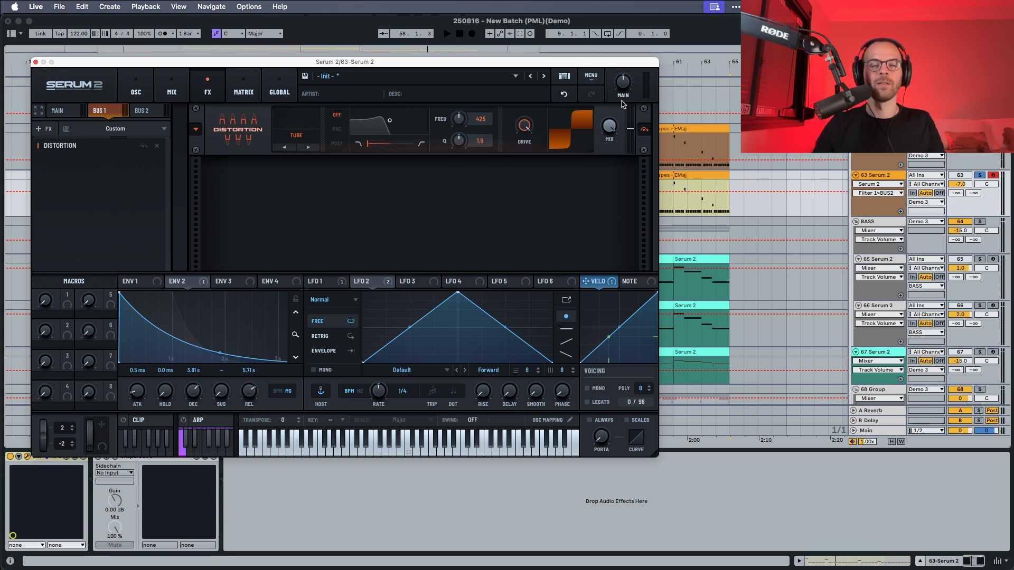
{"action": "key", "text": "space"}
{"action": "key", "text": "space"}
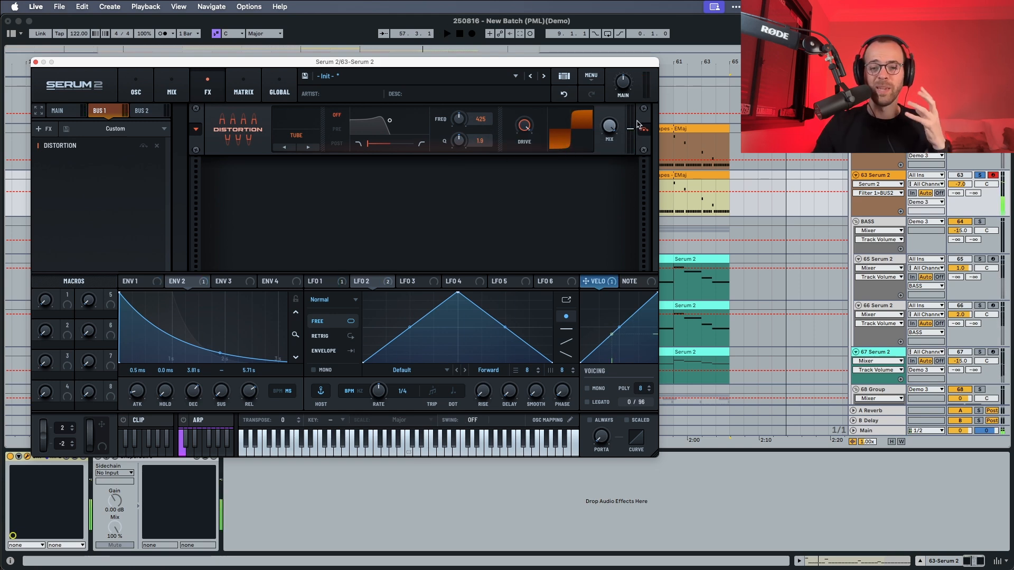
{"action": "left_click_drag", "start_coordinate": [631, 129], "coordinate": [632, 131]}
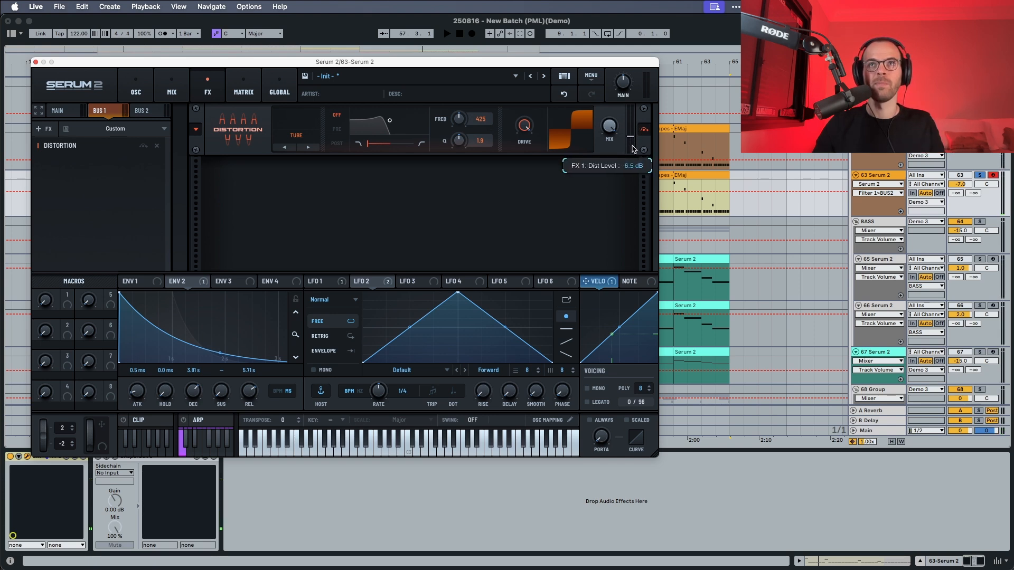
{"action": "left_click_drag", "start_coordinate": [636, 168], "coordinate": [637, 167]}
{"action": "key", "text": "space"}
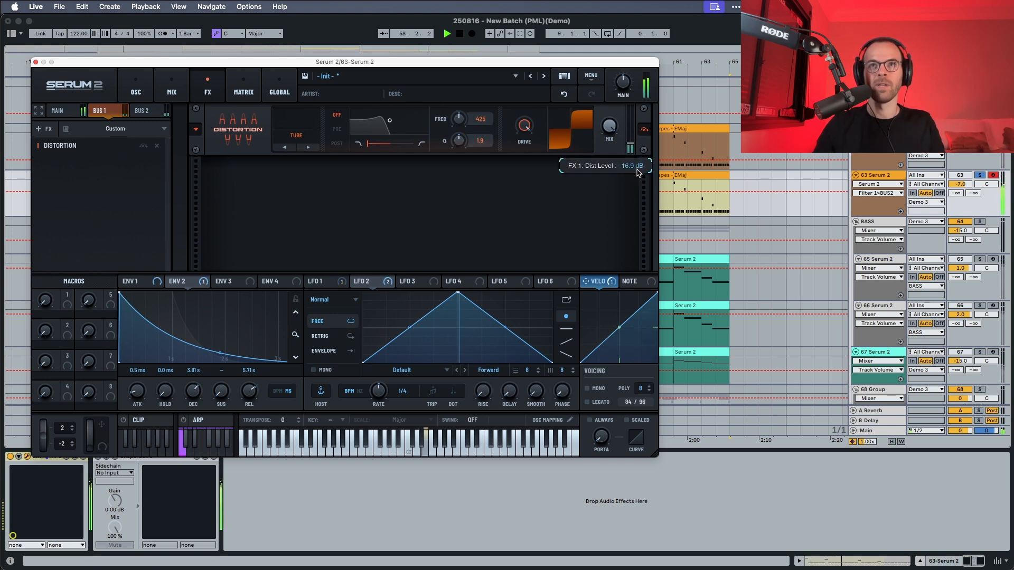
{"action": "left_click_drag", "start_coordinate": [639, 172], "coordinate": [639, 173]}
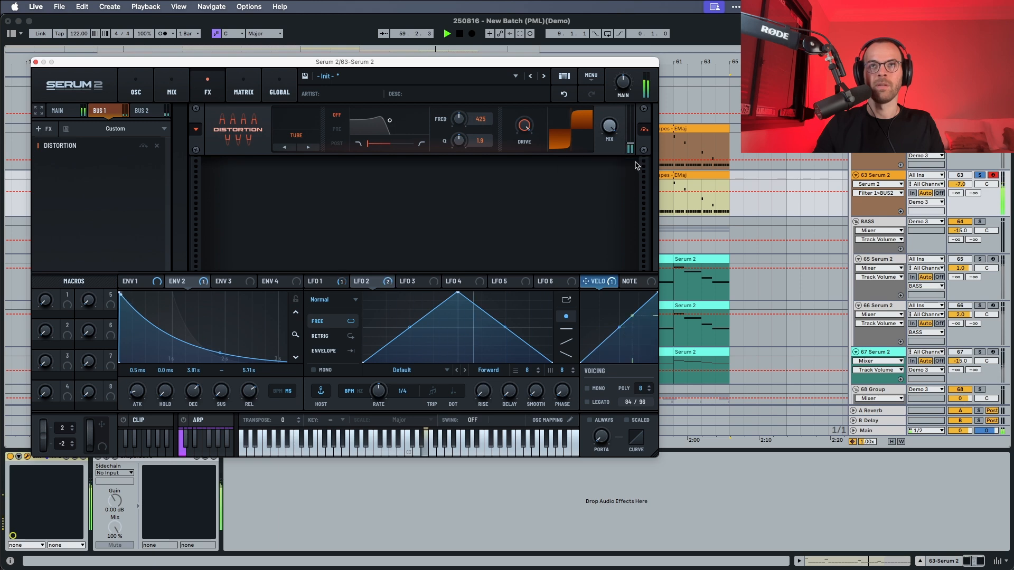
{"action": "key", "text": "space"}
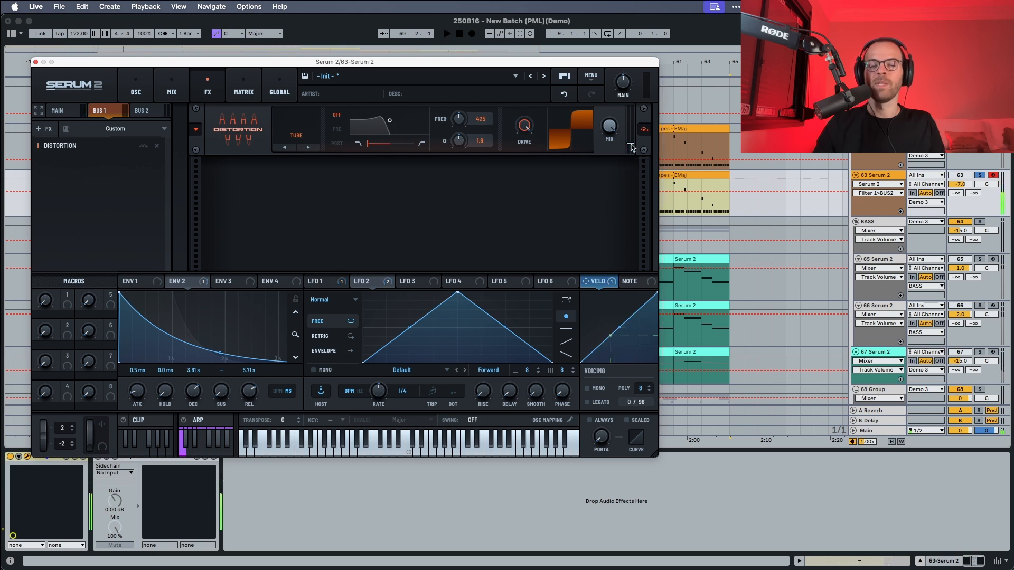
Step: Add an equalizer after the bus 1 distortion and set both band gains to -24 dB
{"action": "left_click", "coordinate": [44, 128]}
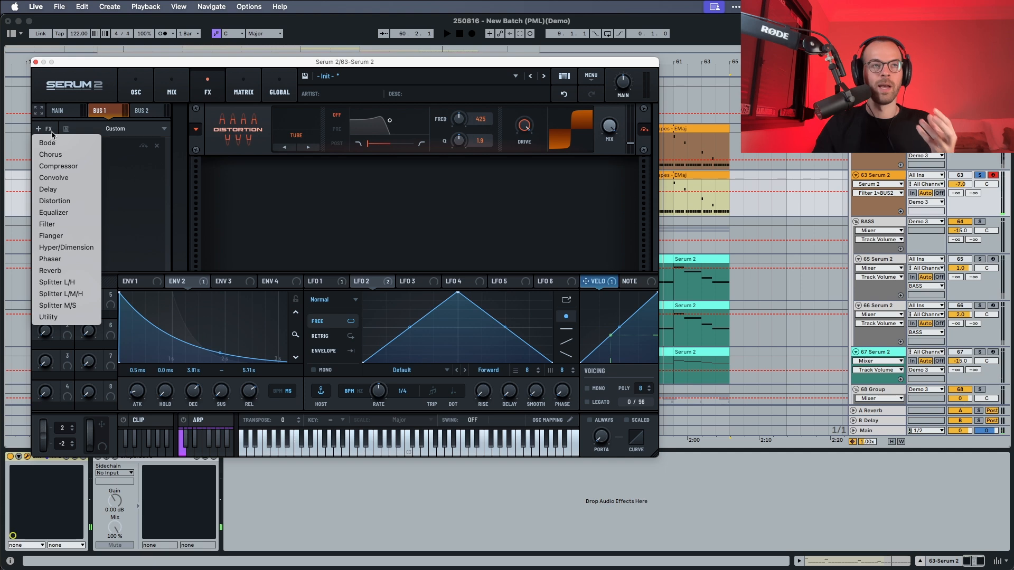
{"action": "left_click", "coordinate": [58, 213]}
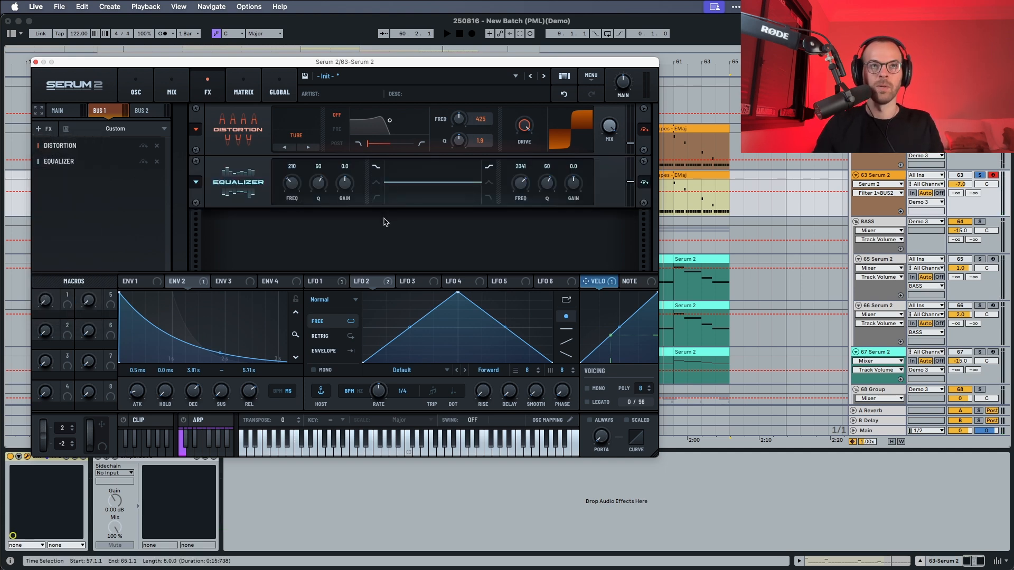
{"action": "left_click_drag", "start_coordinate": [339, 187], "coordinate": [340, 326]}
{"action": "left_click_drag", "start_coordinate": [579, 172], "coordinate": [578, 312]}
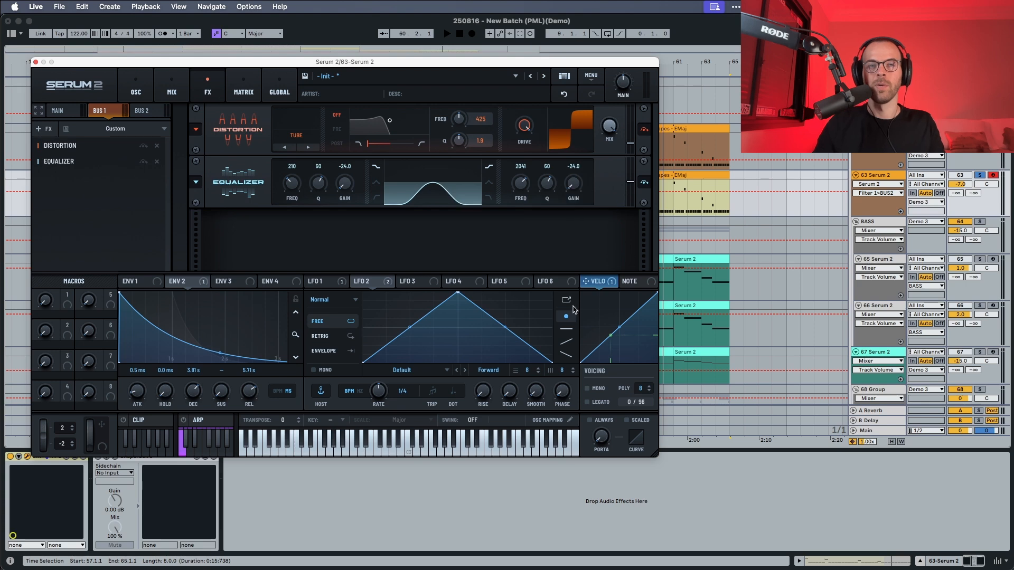
Step: Set the bus 1 equalizer's high band to about 11327 Hz and low band to about 167 Hz during playback
{"action": "key", "text": "space"}
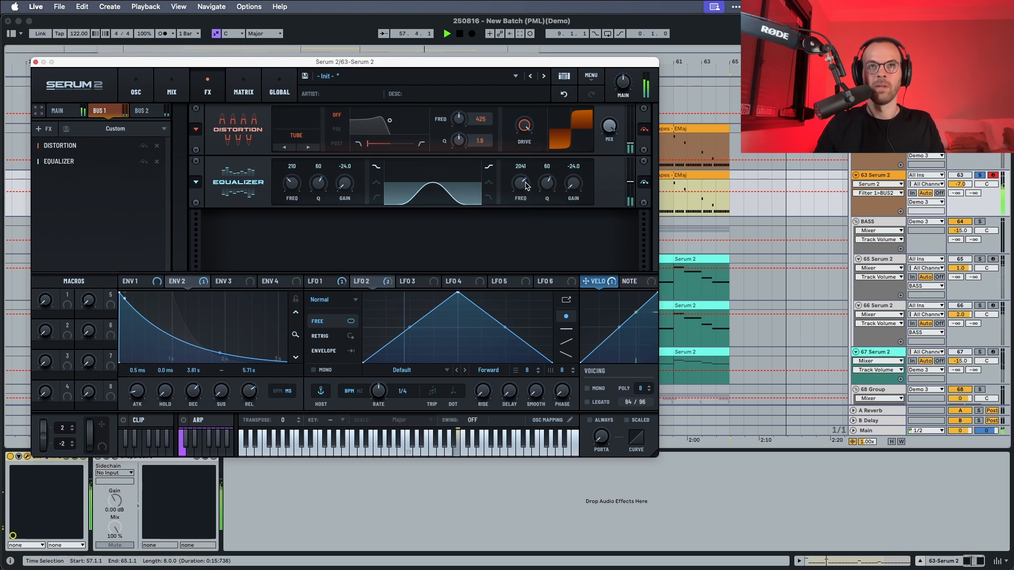
{"action": "left_click_drag", "start_coordinate": [525, 186], "coordinate": [535, 167]}
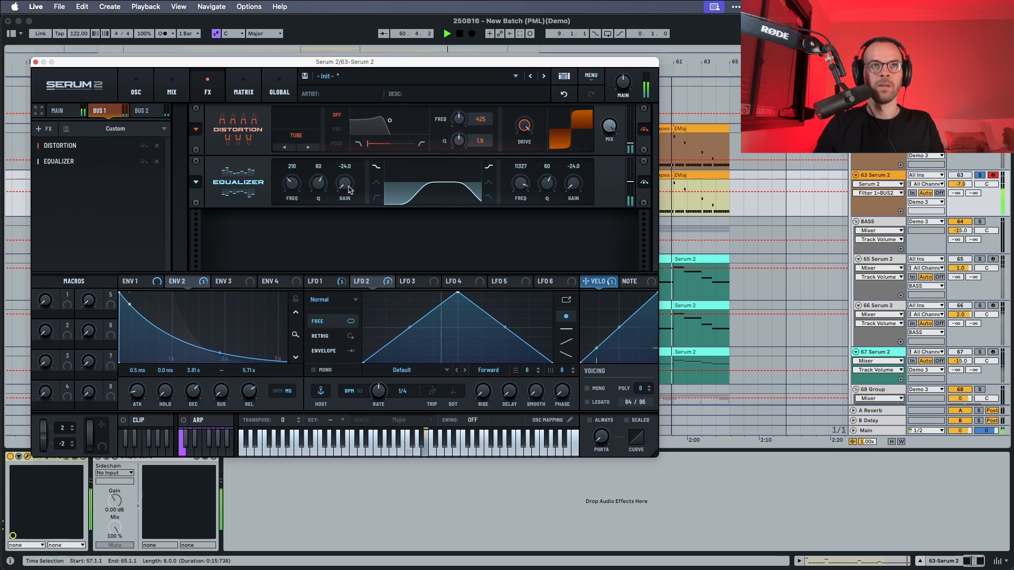
{"action": "left_click_drag", "start_coordinate": [292, 184], "coordinate": [295, 190]}
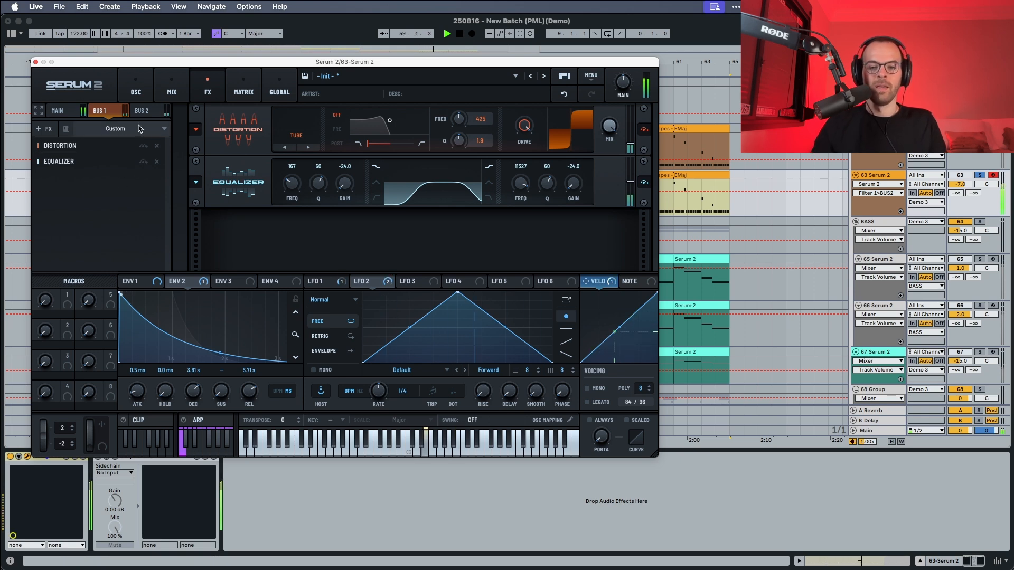
{"action": "key", "text": "space"}
Step: Add a delay to the bus 2 effects chain with its mix at 100% wet
{"action": "left_click", "coordinate": [150, 113]}
{"action": "left_click", "coordinate": [43, 129]}
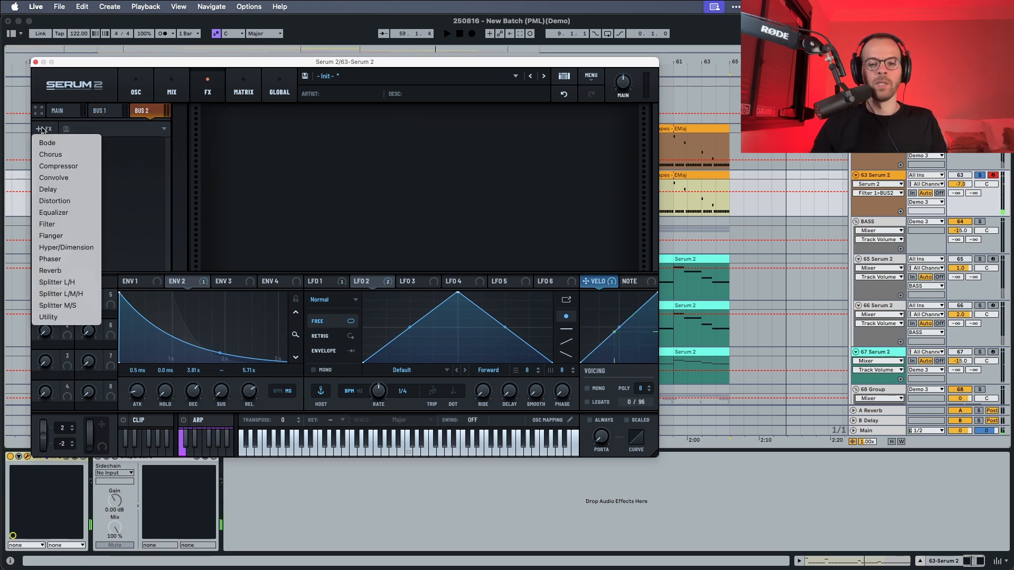
{"action": "left_click", "coordinate": [53, 189]}
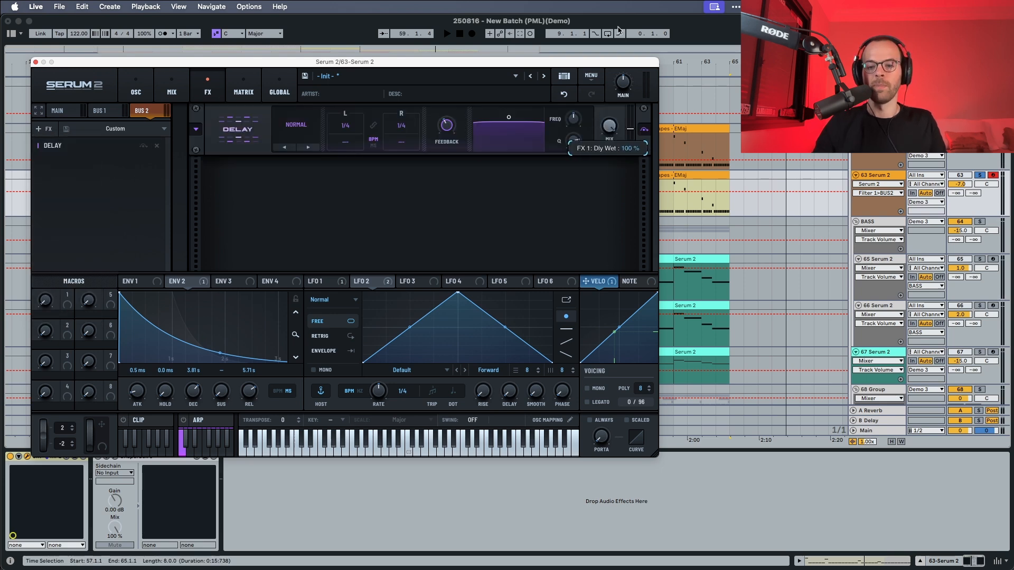
Step: Set the delay's filter bandwidth to about 4.1, nudge its frequency up and switch the mode to Ping-Pong during playback
{"action": "key", "text": "space"}
{"action": "left_click_drag", "start_coordinate": [574, 137], "coordinate": [572, 180]}
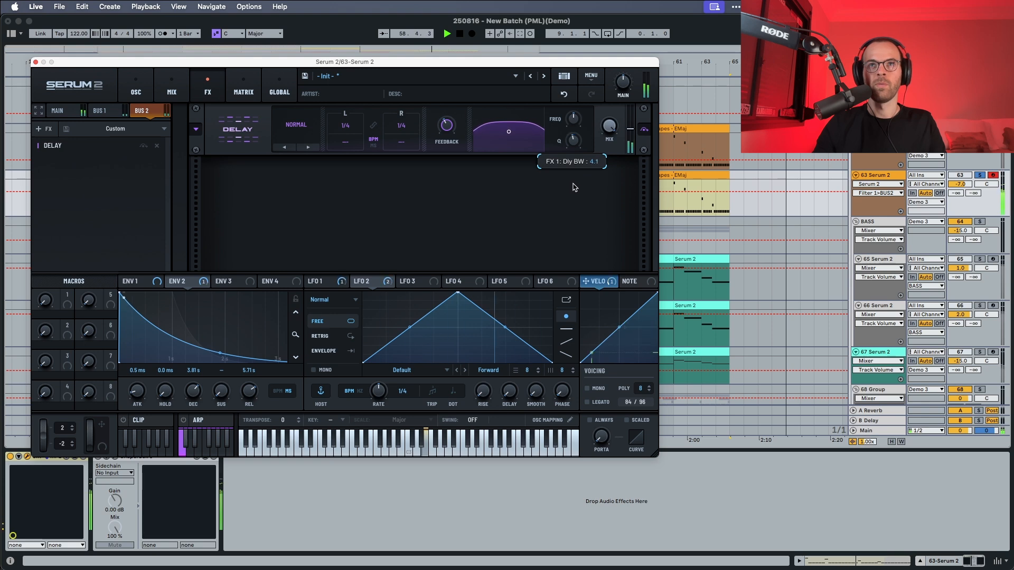
{"action": "left_click_drag", "start_coordinate": [575, 116], "coordinate": [575, 113]}
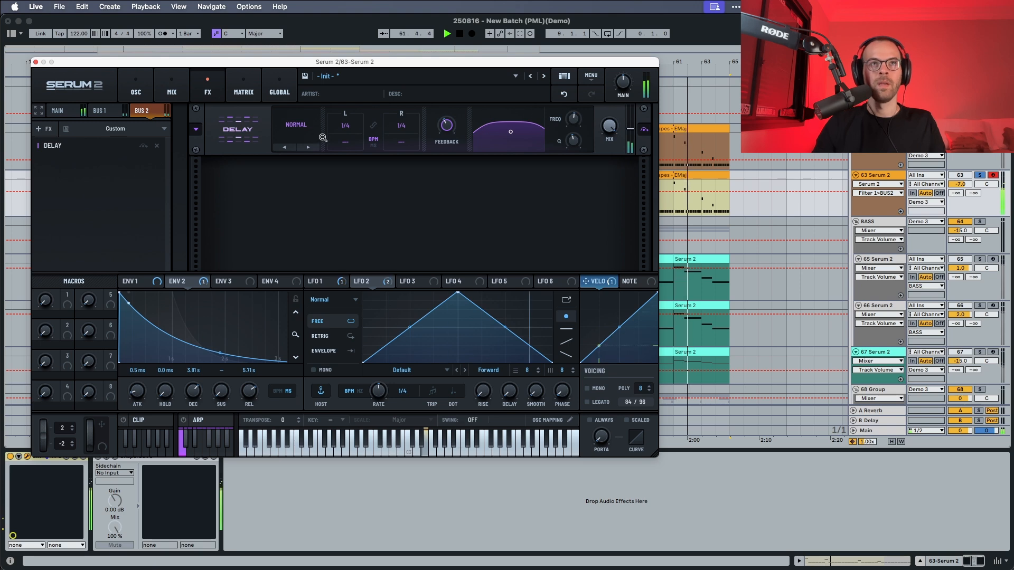
{"action": "left_click", "coordinate": [307, 148]}
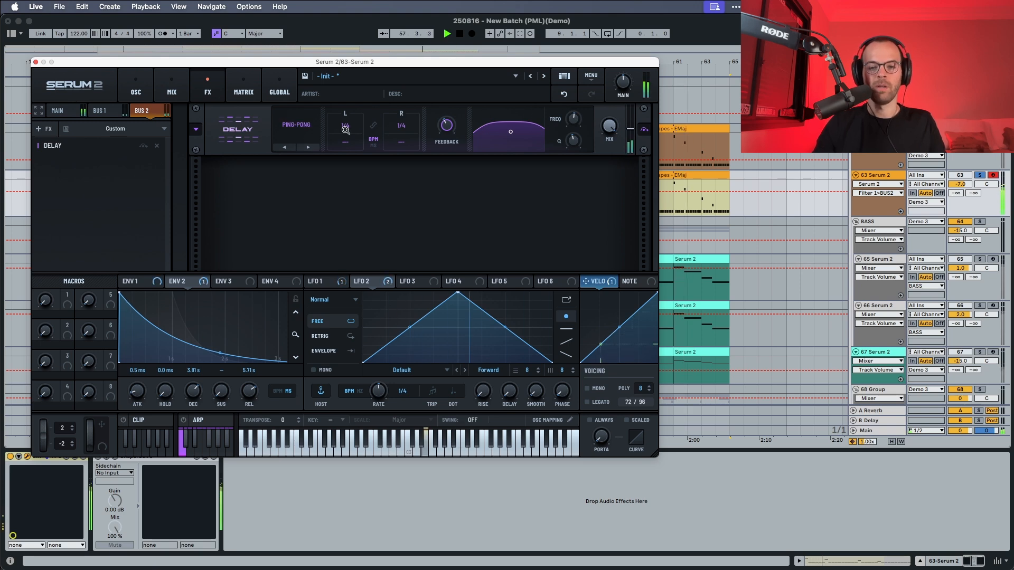
Step: Add an equalizer after the bus 2 delay, with the low band at -24 dB gain and about 94 Hz
{"action": "left_click", "coordinate": [44, 128]}
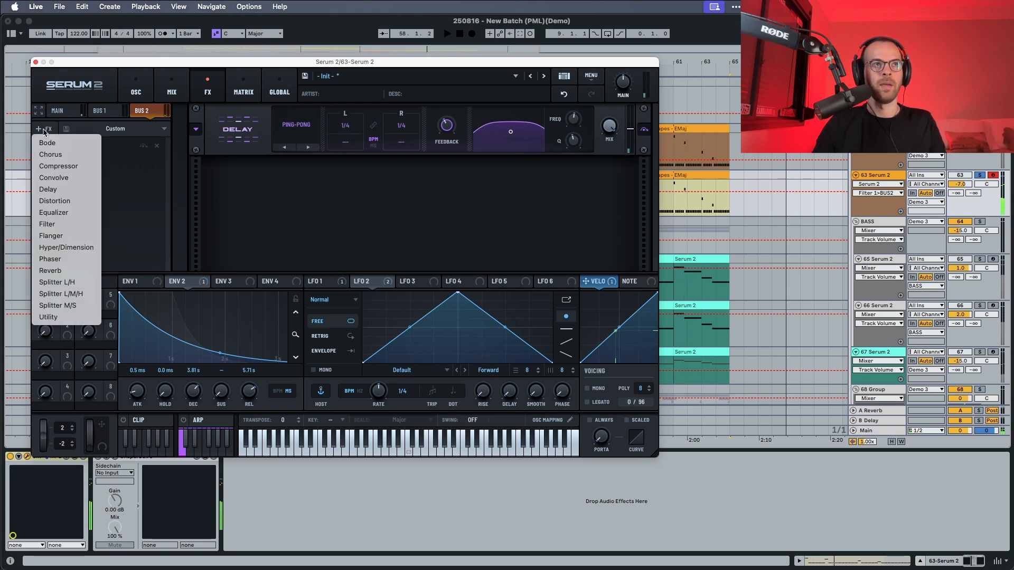
{"action": "left_click", "coordinate": [51, 212]}
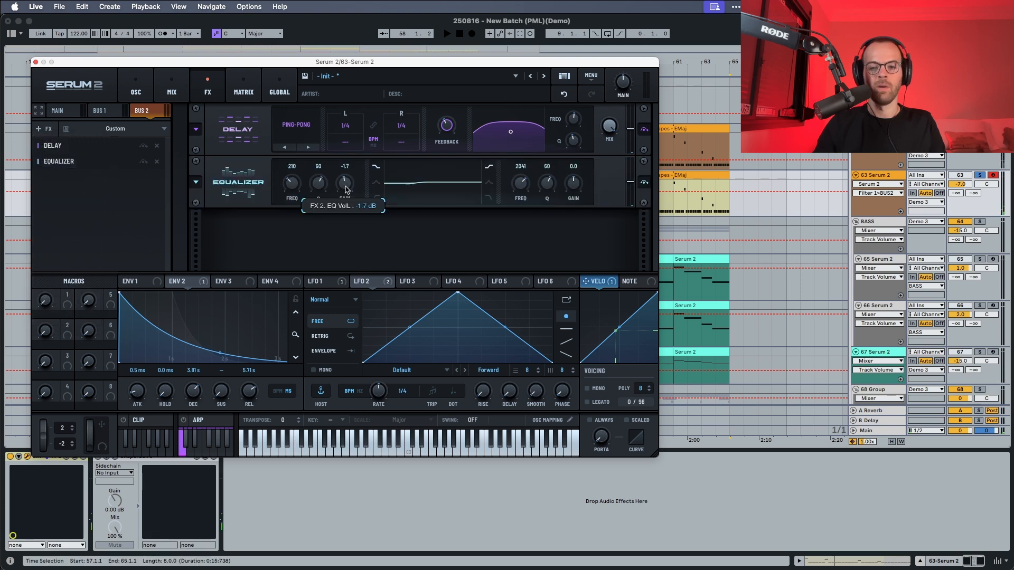
{"action": "left_click_drag", "start_coordinate": [345, 189], "coordinate": [345, 240]}
{"action": "key", "text": "space"}
{"action": "left_click_drag", "start_coordinate": [295, 194], "coordinate": [294, 204]}
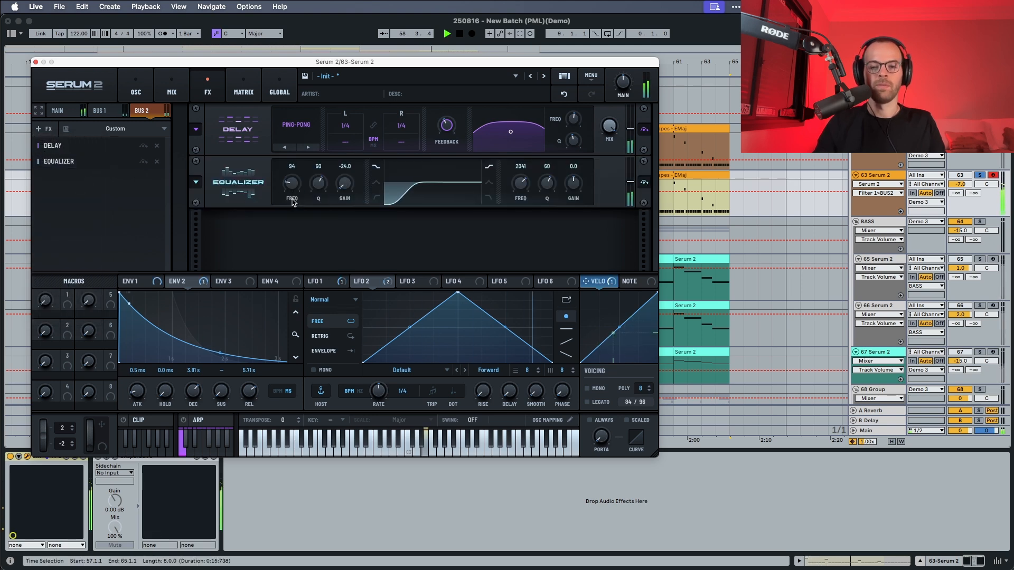
Step: Add a chorus to the main effects chain and start playback to audition it
{"action": "left_click", "coordinate": [58, 111]}
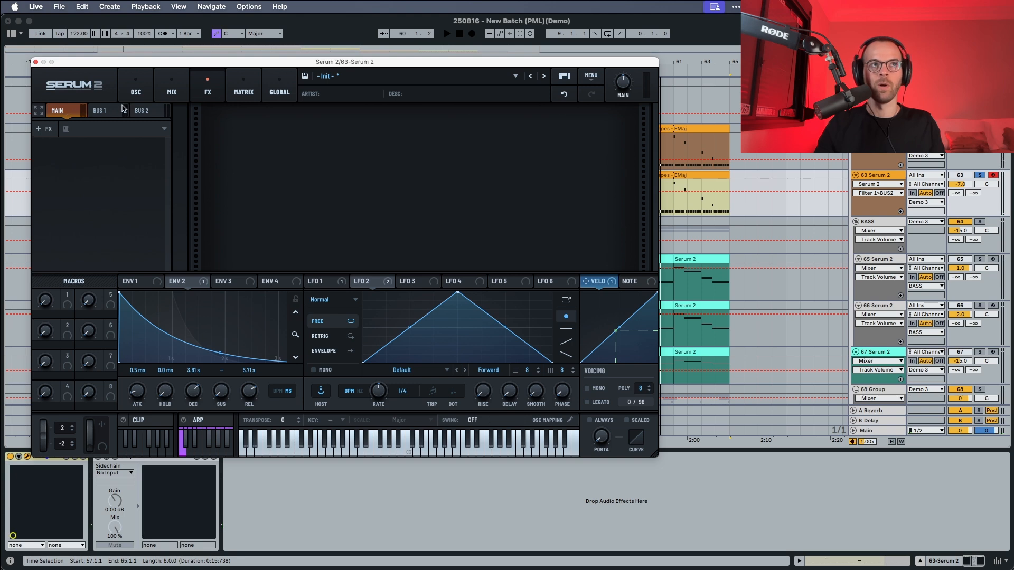
{"action": "left_click", "coordinate": [44, 130]}
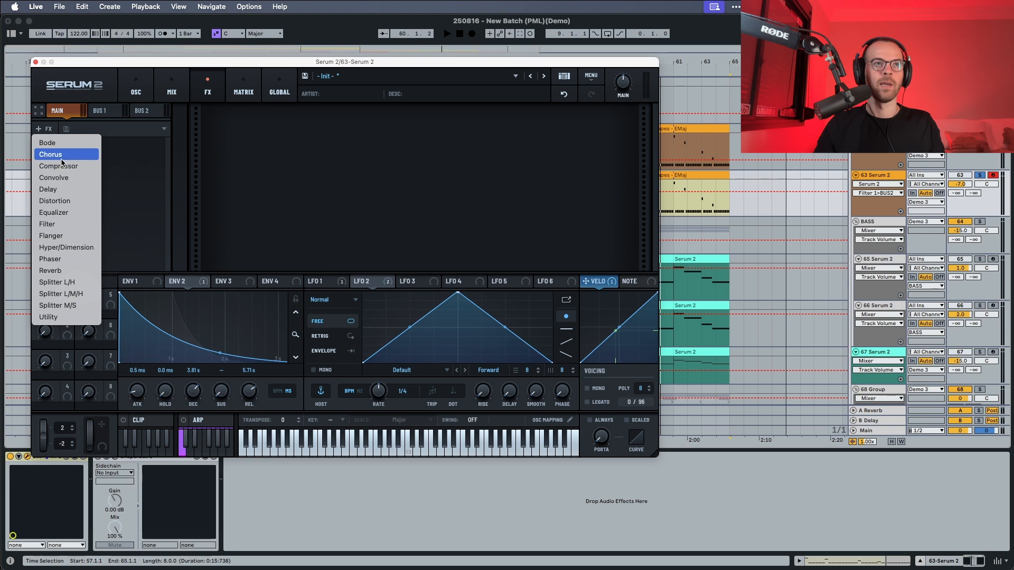
{"action": "left_click", "coordinate": [61, 155]}
{"action": "key", "text": "space"}
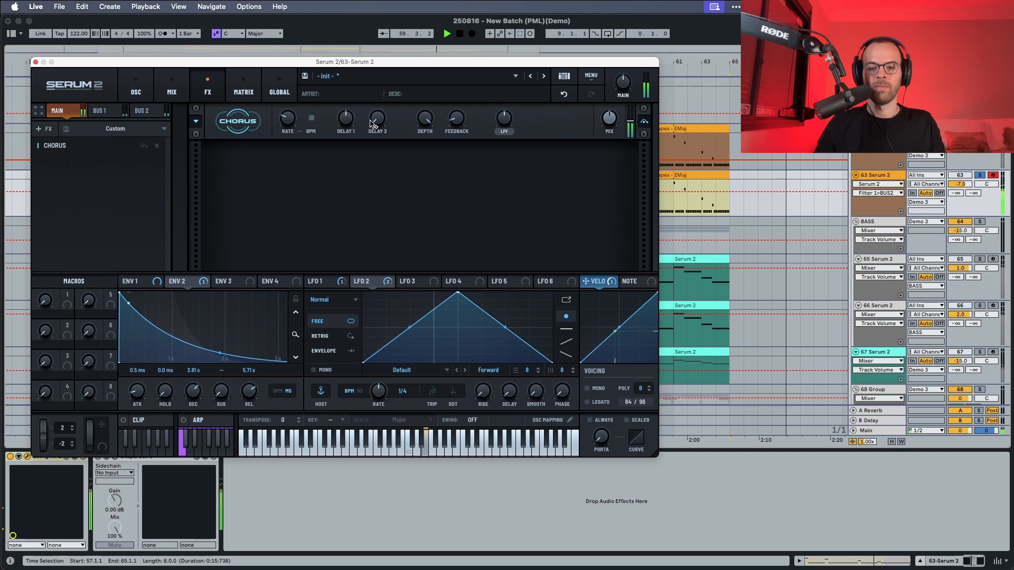
Step: Adjust the main chorus's depth and low-pass filter cutoff while auditioning the lead
{"action": "left_click_drag", "start_coordinate": [424, 119], "coordinate": [413, 195]}
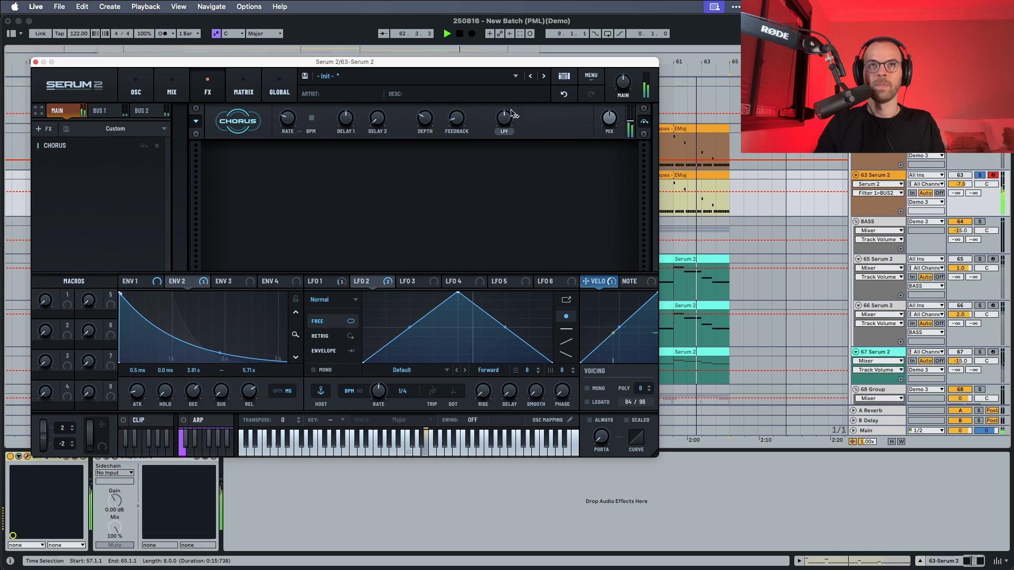
{"action": "key", "text": "space"}
{"action": "mouse_move", "coordinate": [501, 111]}
{"action": "key", "text": "space"}
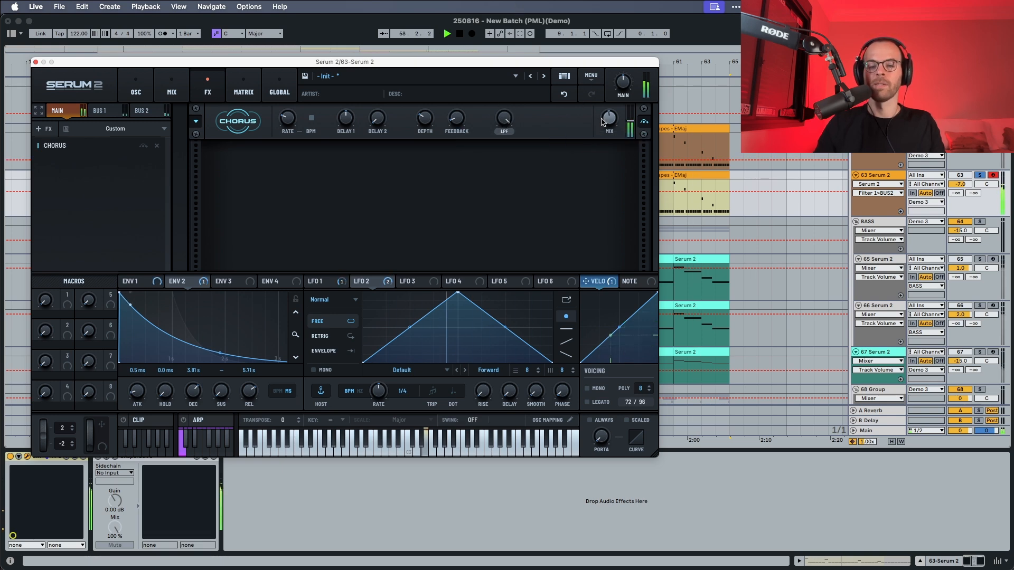
{"action": "key", "text": "space"}
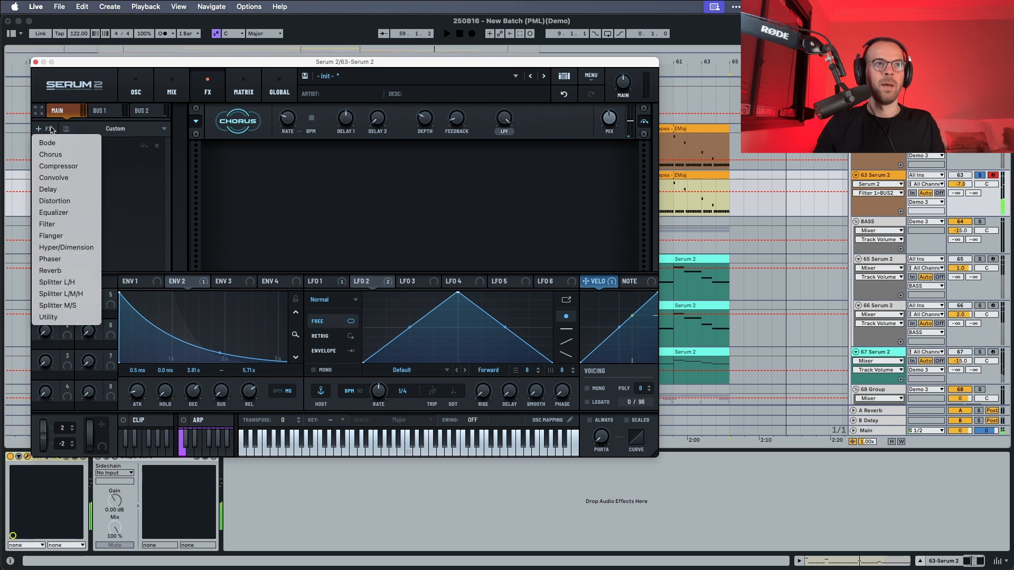
Step: Add a distortion after the chorus in the main effects chain and audition the lead
{"action": "left_click", "coordinate": [45, 128]}
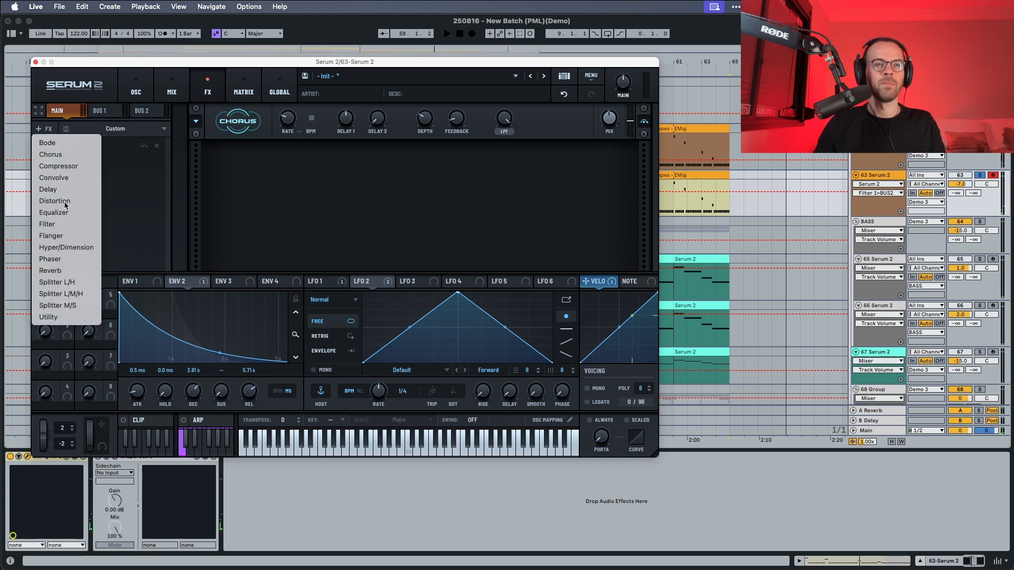
{"action": "left_click", "coordinate": [68, 201]}
{"action": "key", "text": "space"}
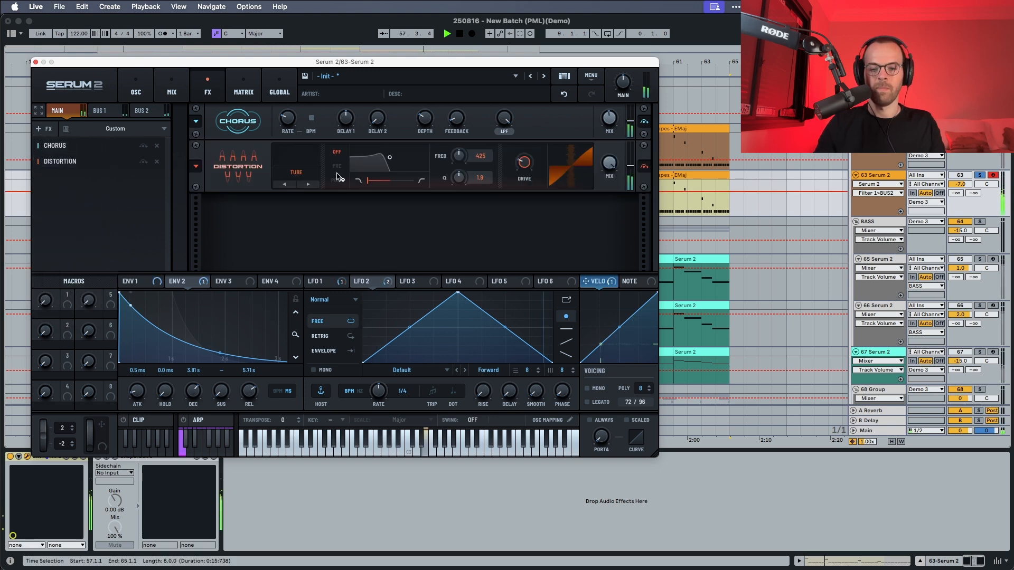
{"action": "key", "text": "space"}
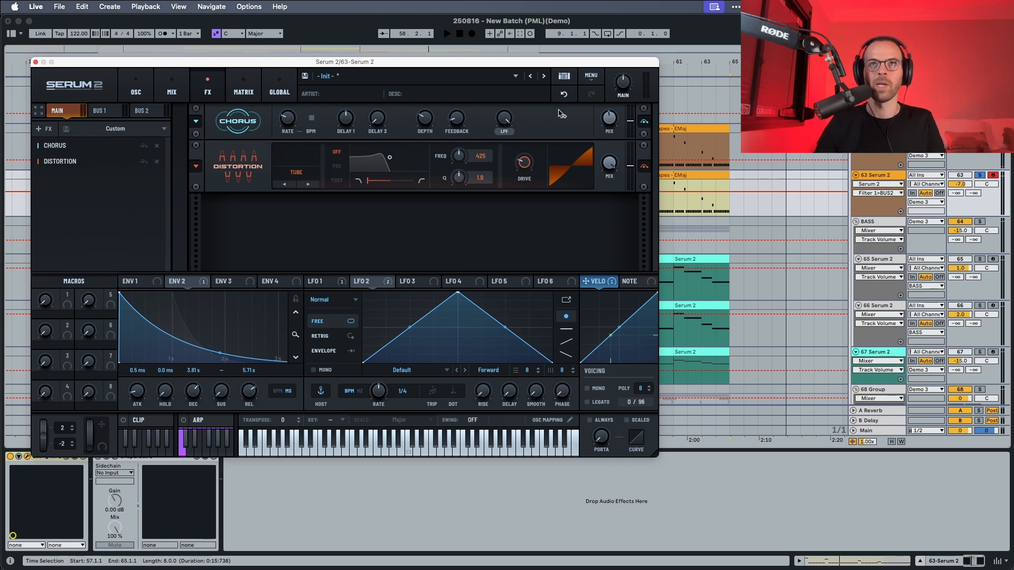
Step: Bypass the main distortion and set the main chorus mix to about 49% during playback
{"action": "key", "text": "space"}
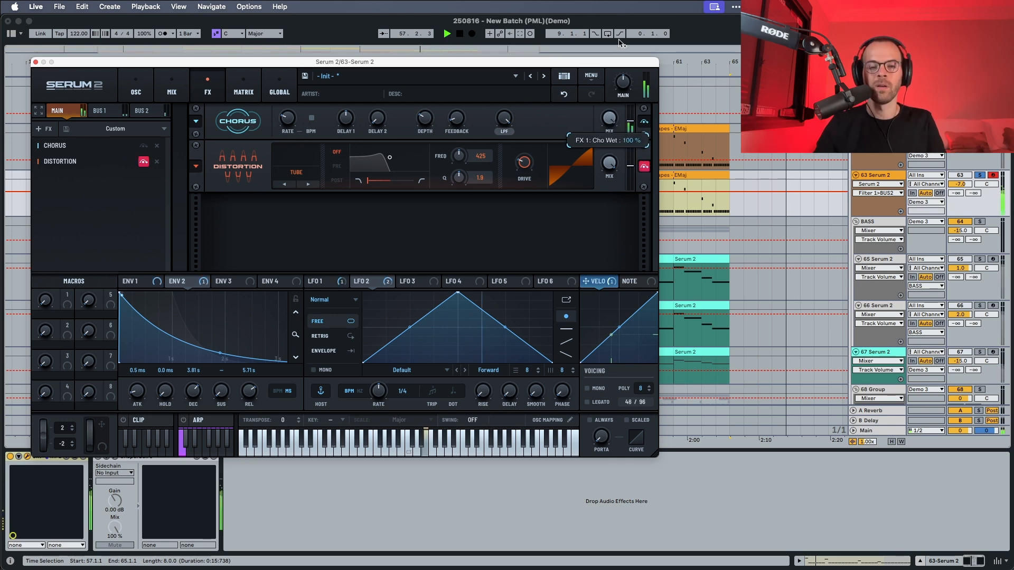
{"action": "left_click_drag", "start_coordinate": [622, 69], "coordinate": [615, 106]}
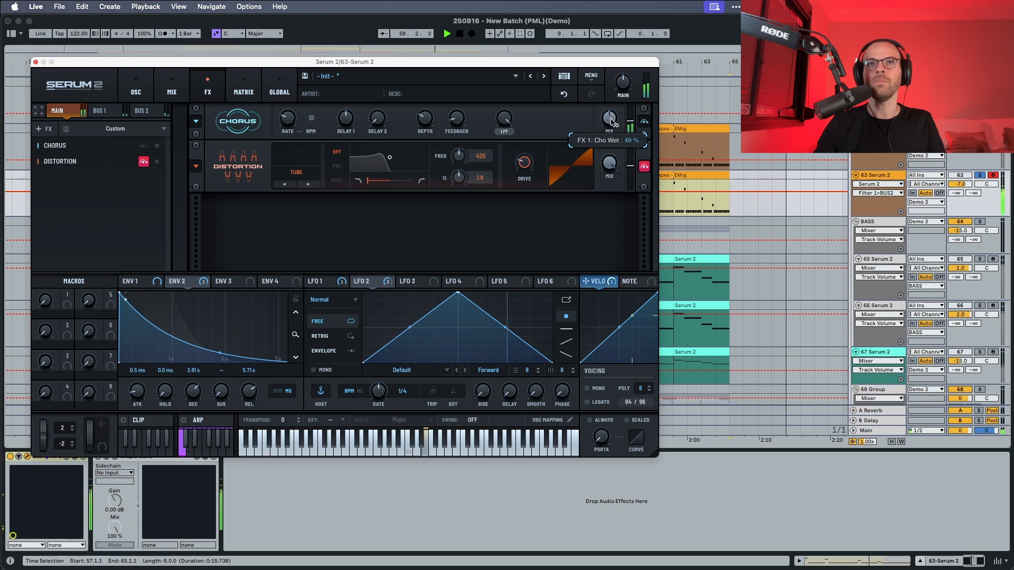
{"action": "key", "text": "space"}
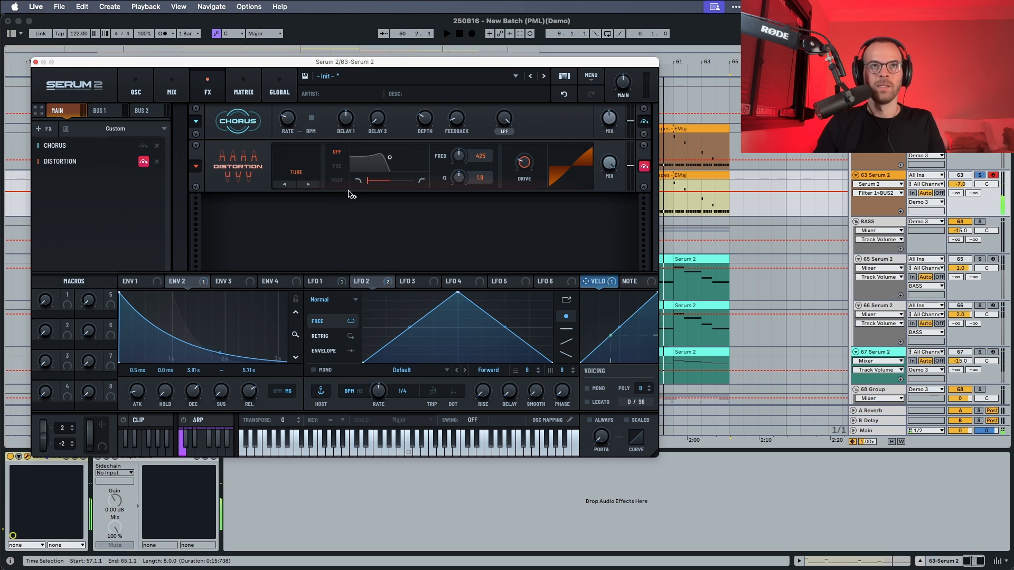
Step: Set the main distortion's filter to Post, with its frequency at 11440 and Q at about 0.3
{"action": "left_click", "coordinate": [339, 179]}
{"action": "left_click_drag", "start_coordinate": [447, 165], "coordinate": [474, 114]}
{"action": "key", "text": "space"}
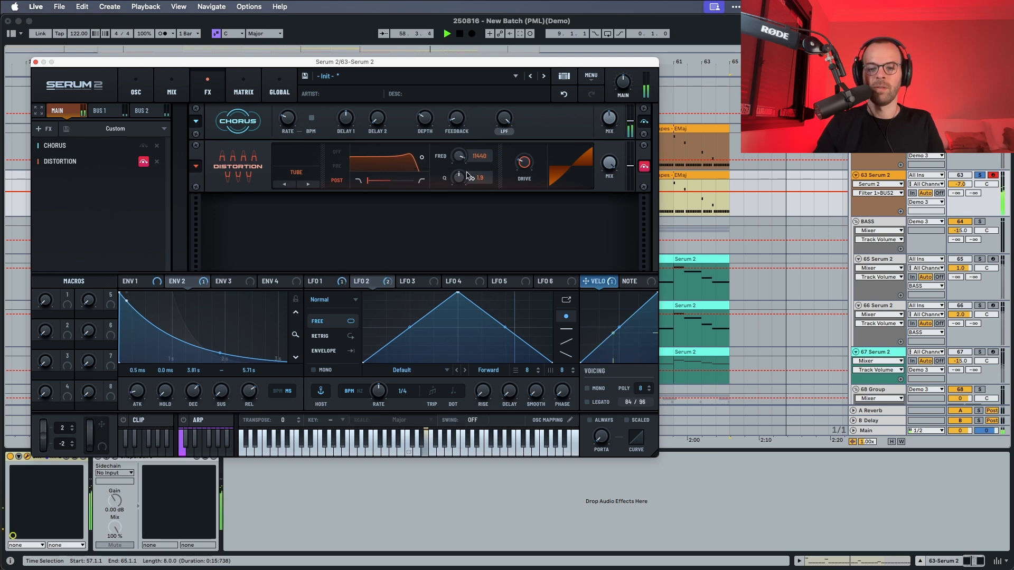
{"action": "left_click_drag", "start_coordinate": [458, 176], "coordinate": [455, 210]}
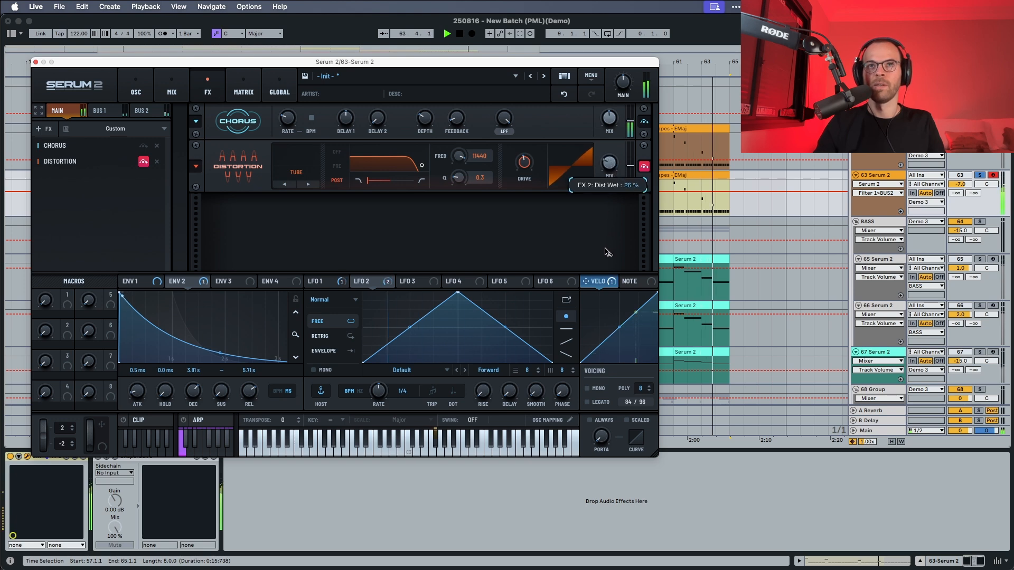
Step: Re-enable the main distortion and fine-tune its mix around 37% while auditioning the lead
{"action": "left_click", "coordinate": [643, 168]}
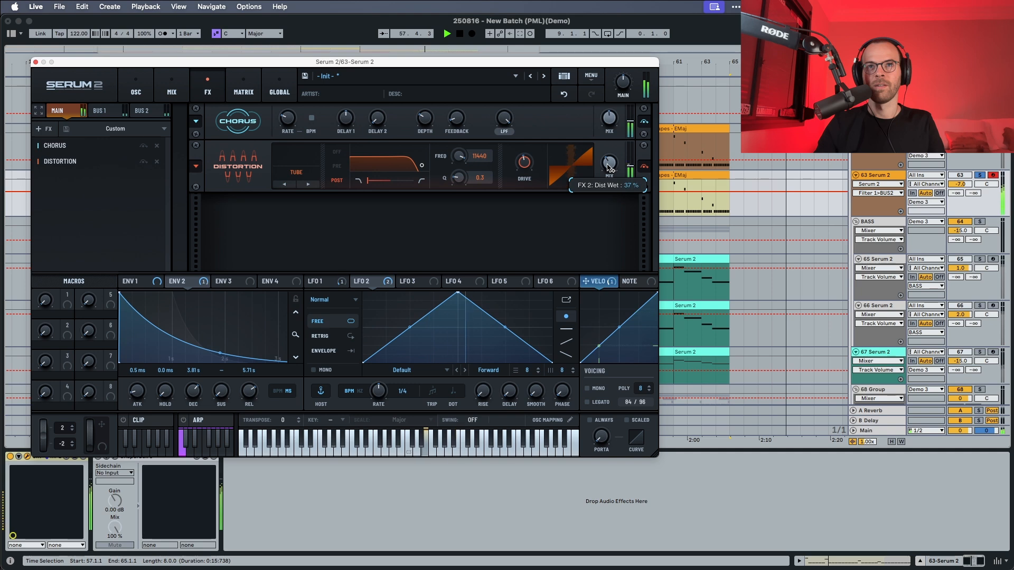
{"action": "mouse_move", "coordinate": [610, 167]}
{"action": "left_mouse_down"}
{"action": "mouse_move", "coordinate": [610, 99]}
{"action": "mouse_move", "coordinate": [600, 169]}
{"action": "left_mouse_up"}
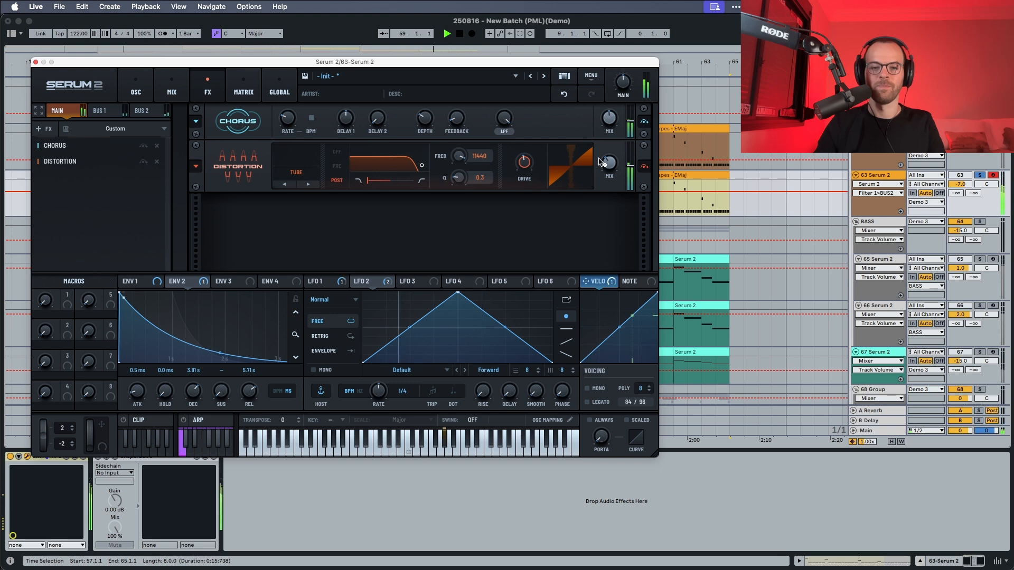
{"action": "key", "text": "space"}
Step: Add a reverb after the main distortion, switch its type from Plate to Vintage and start playback
{"action": "left_click", "coordinate": [49, 130]}
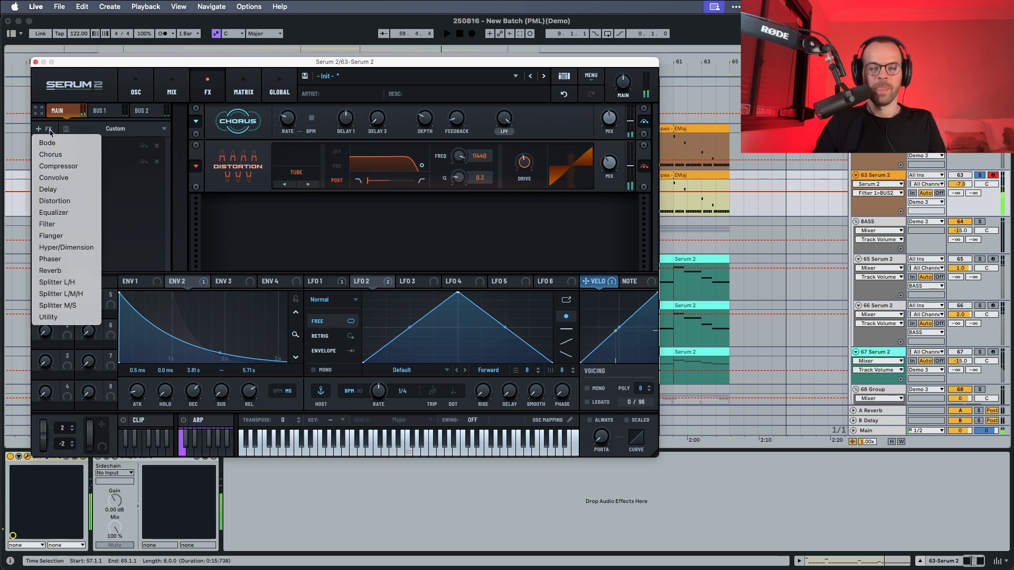
{"action": "left_click", "coordinate": [63, 271]}
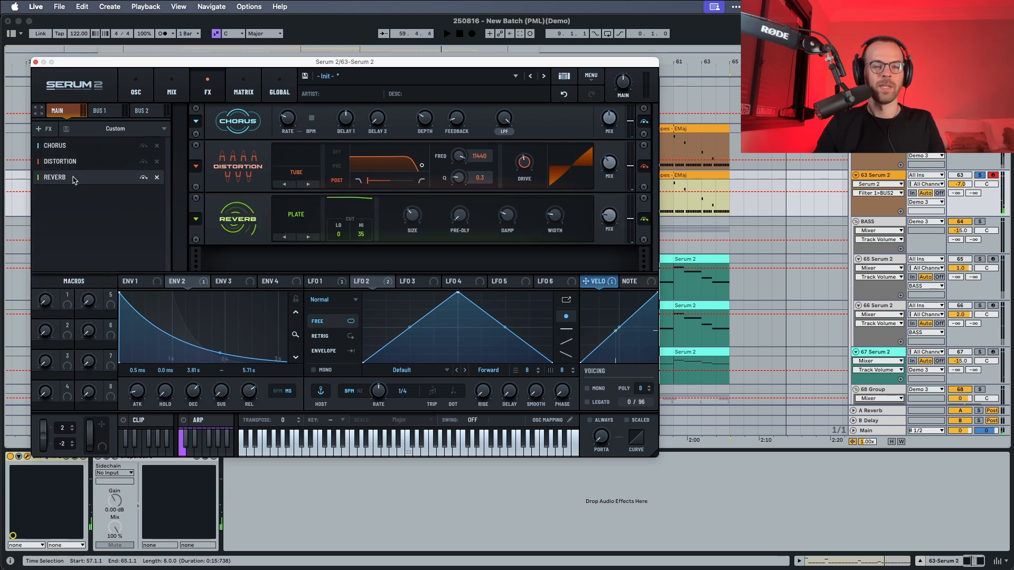
{"action": "key", "text": "space"}
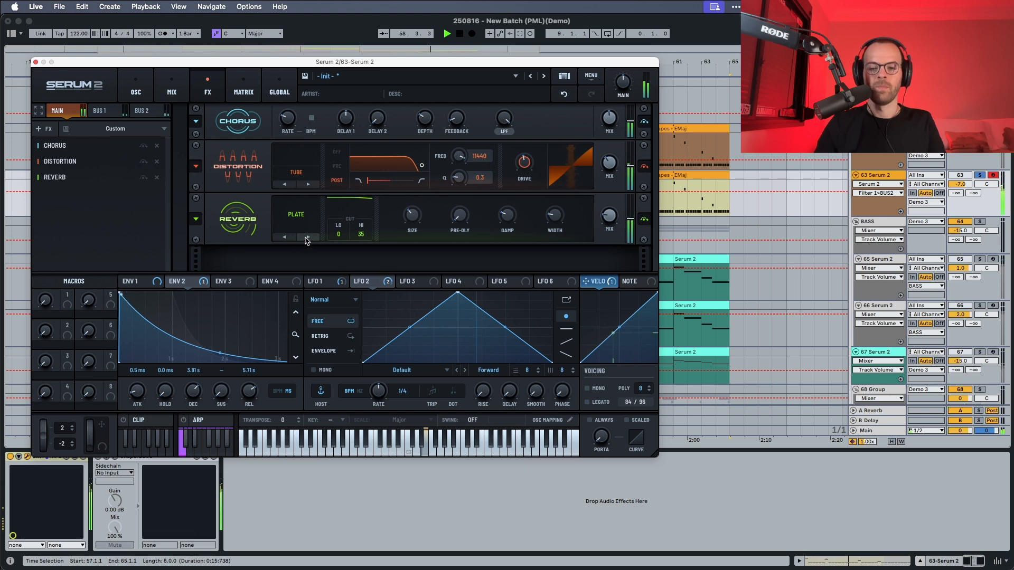
{"action": "key", "text": "space"}
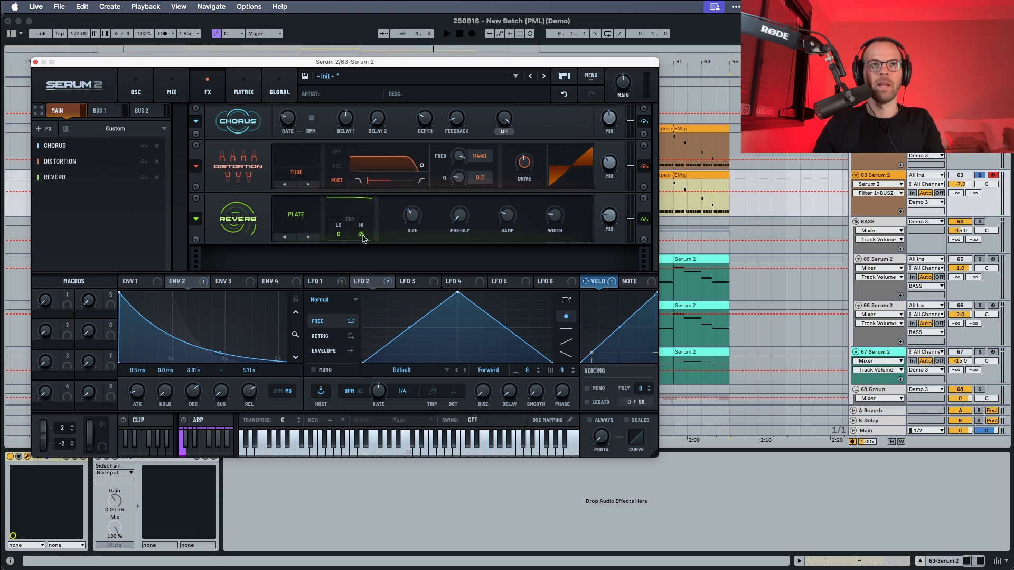
{"action": "left_click", "coordinate": [309, 236]}
{"action": "key", "text": "space"}
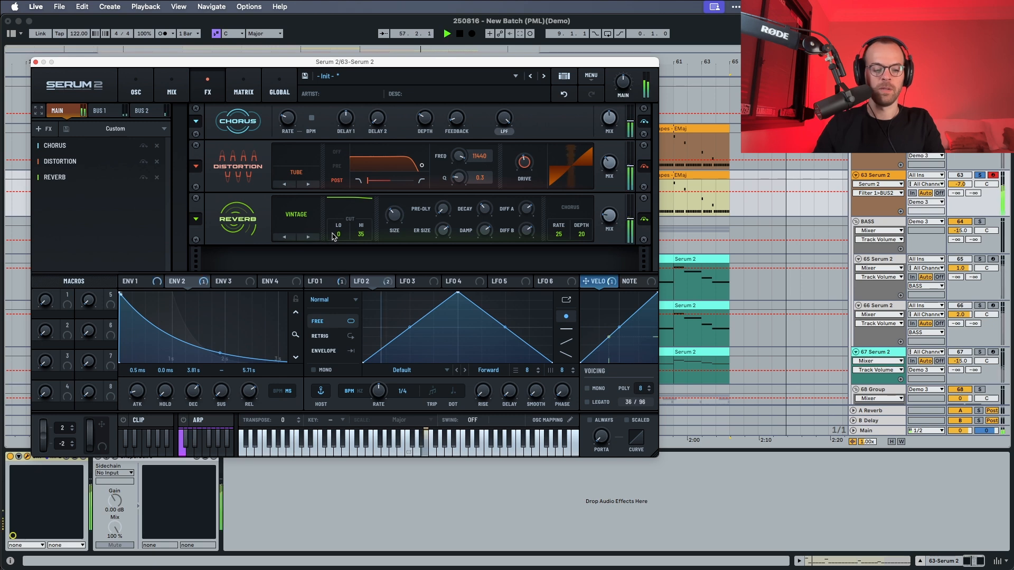
{"action": "key", "text": "super+Tab"}
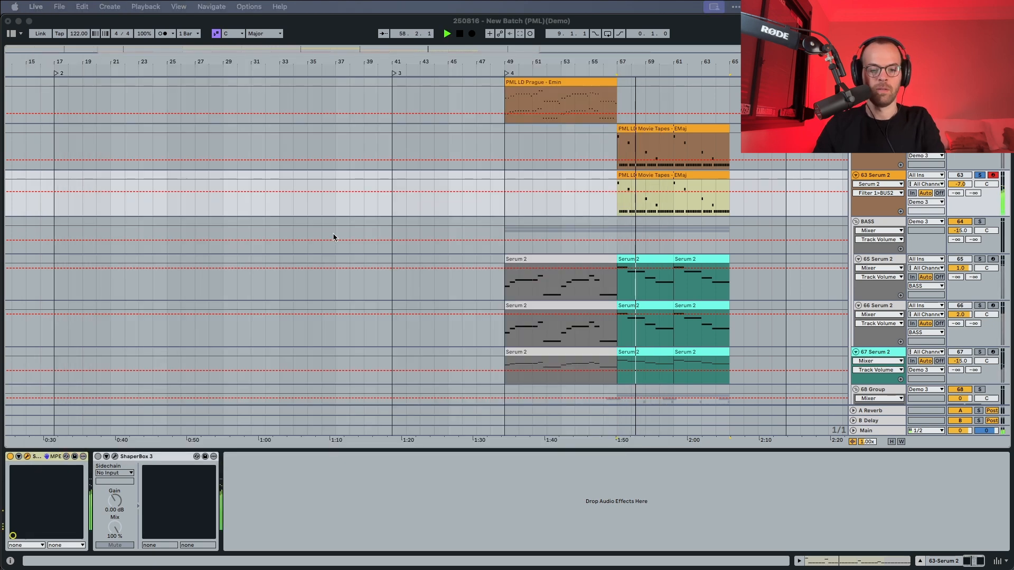
{"action": "mouse_move", "coordinate": [5, 391]}
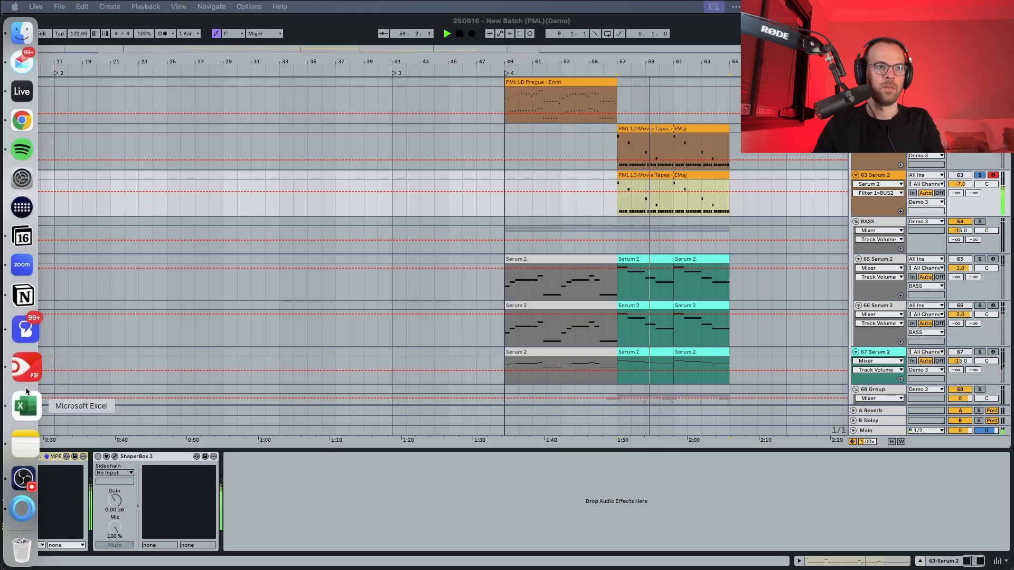
{"action": "left_click", "coordinate": [400, 531]}
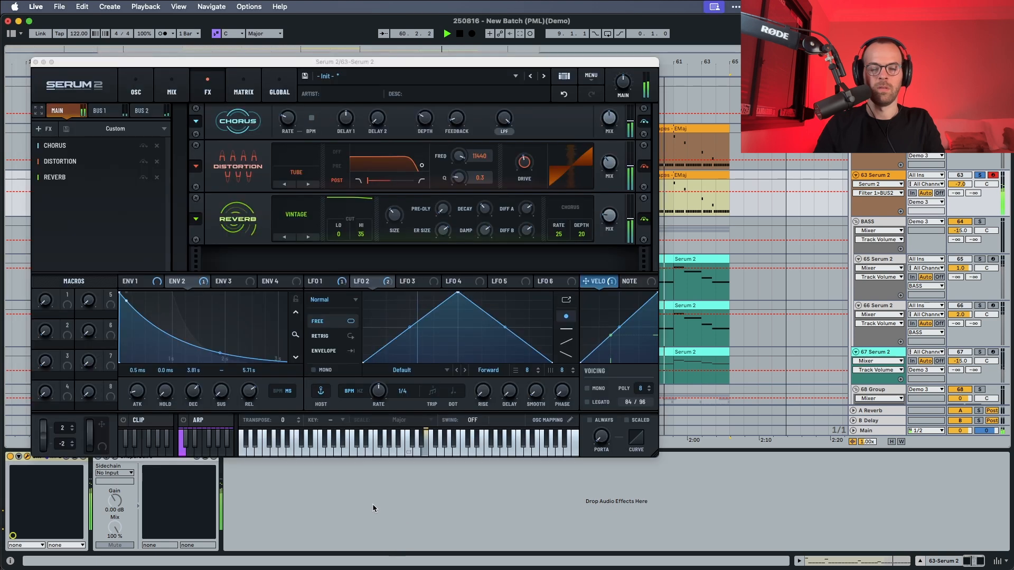
Step: Audition the lead with the Vintage reverb and check how the reverb mix sits
{"action": "key", "text": "space"}
{"action": "key", "text": "space"}
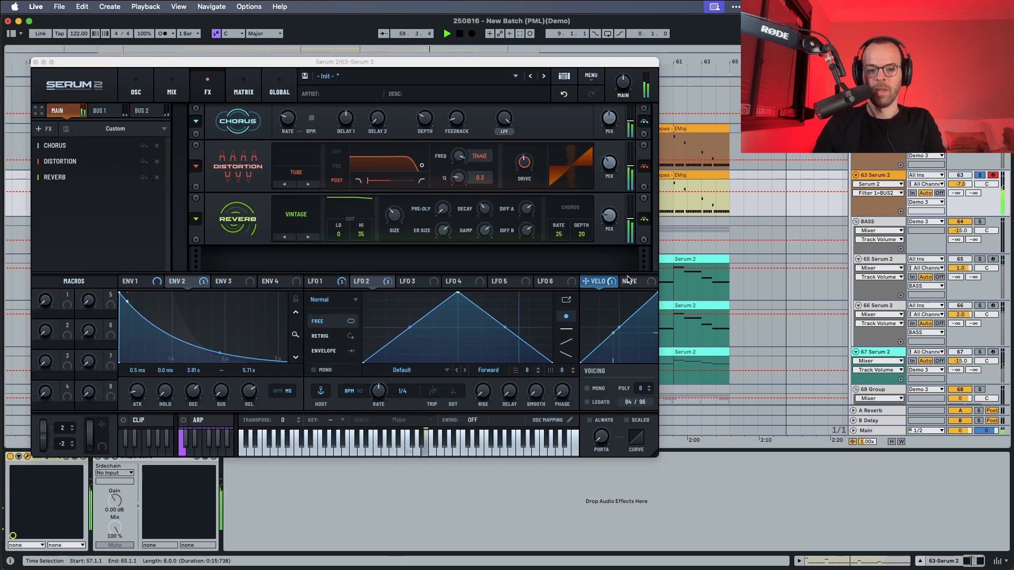
{"action": "key", "text": "space"}
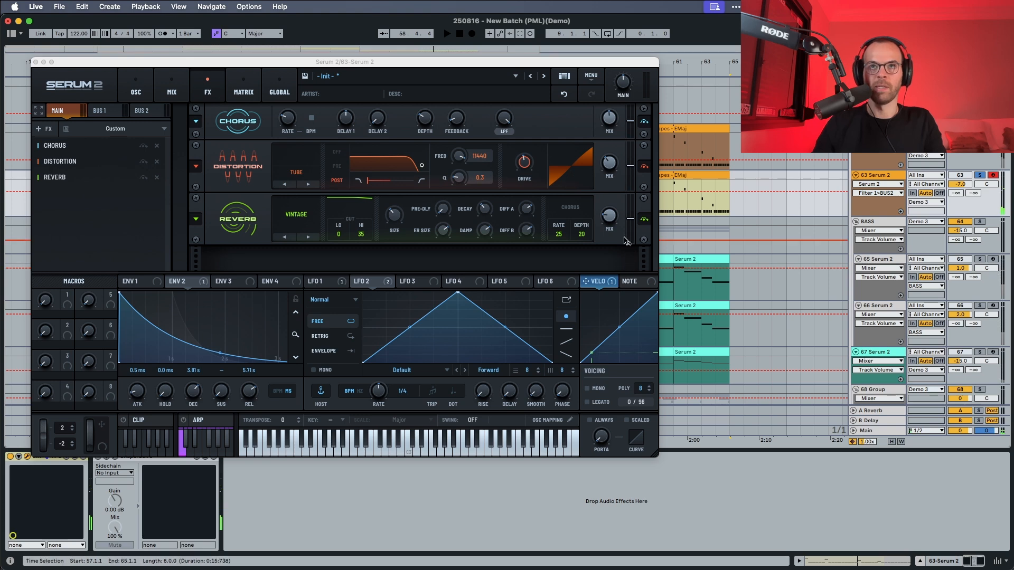
{"action": "left_click", "coordinate": [610, 220]}
{"action": "key", "text": "space"}
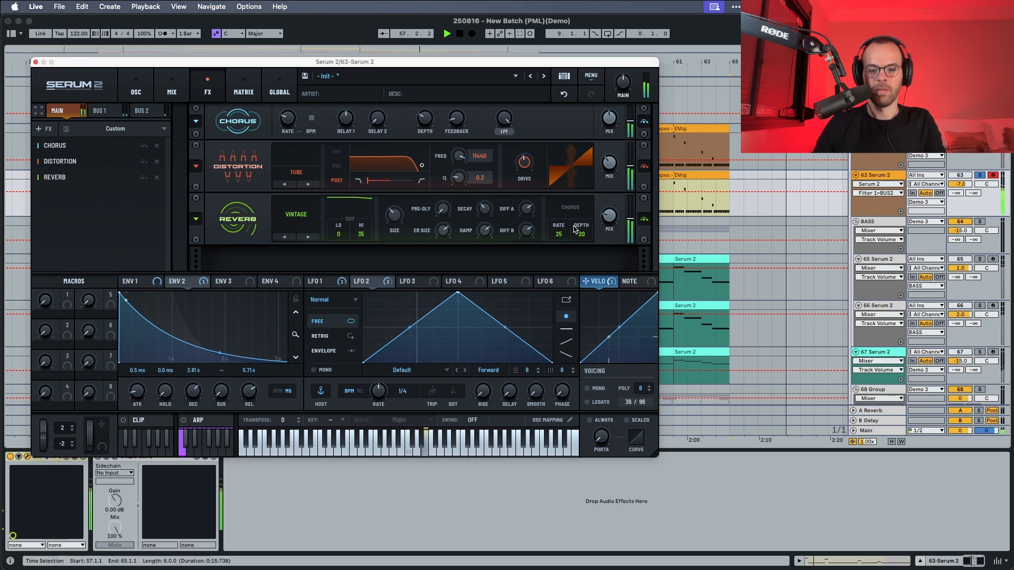
{"action": "key", "text": "space"}
Step: Set the reverb's low cut to about 67 and high cut to 70 while auditioning
{"action": "left_click_drag", "start_coordinate": [338, 232], "coordinate": [341, 206]}
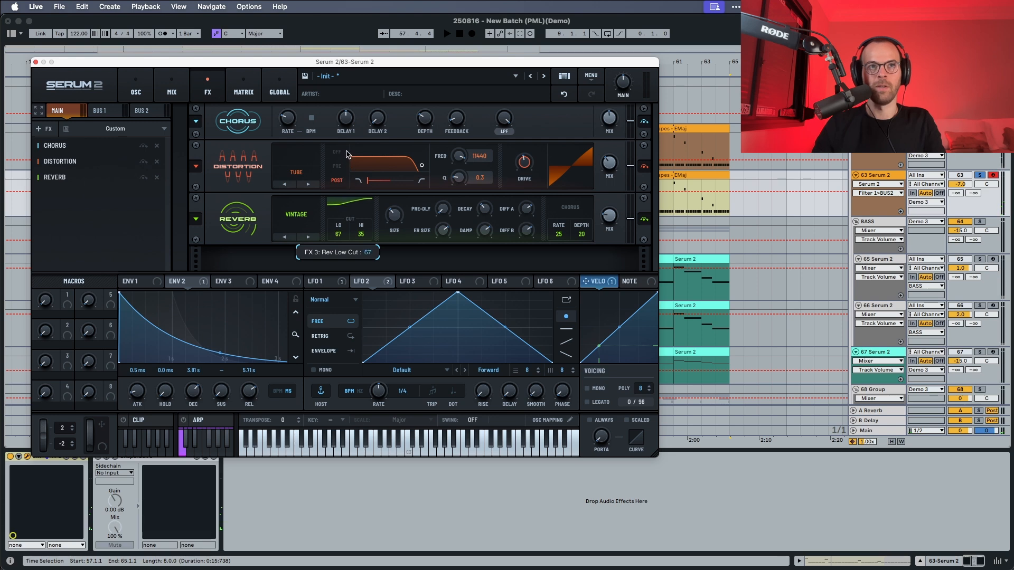
{"action": "key", "text": "space"}
{"action": "left_click_drag", "start_coordinate": [362, 233], "coordinate": [402, 186]}
{"action": "key", "text": "space"}
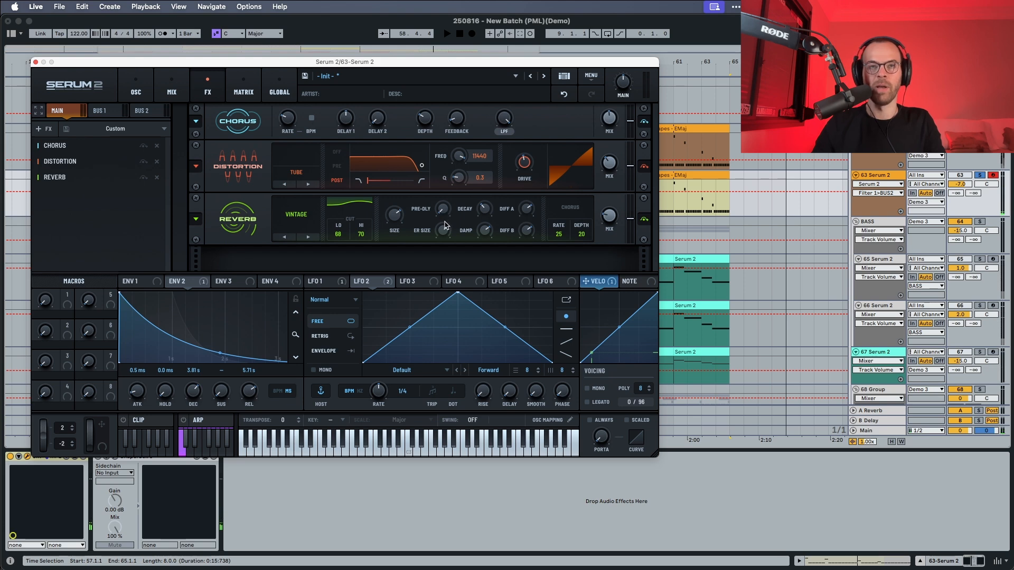
Step: Lower the reverb's early reflection size to about 29 and compare the result during playback
{"action": "left_click", "coordinate": [444, 231]}
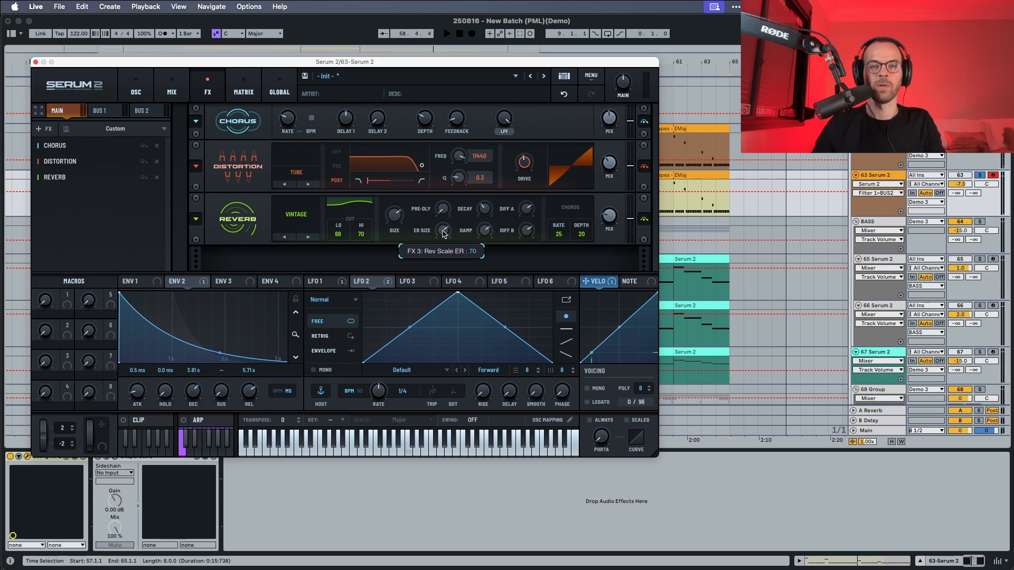
{"action": "key", "text": "space"}
{"action": "left_click_drag", "start_coordinate": [443, 259], "coordinate": [442, 273]}
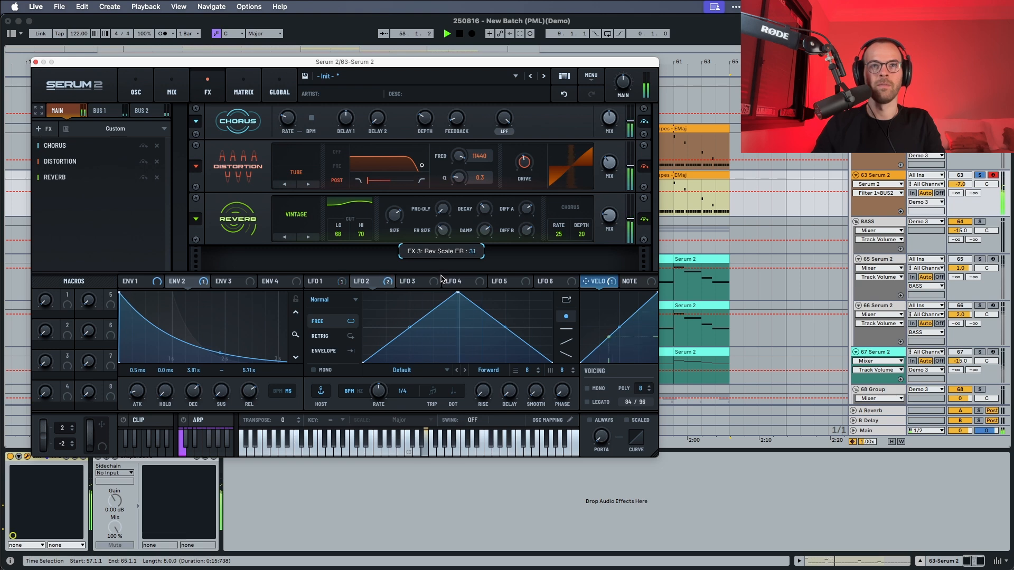
{"action": "key", "text": "space"}
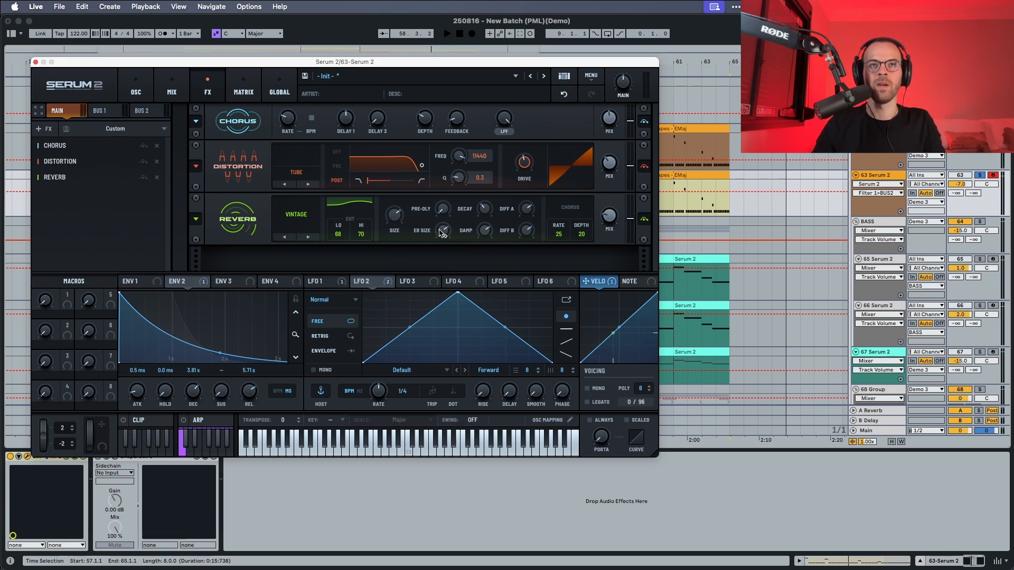
{"action": "left_click_drag", "start_coordinate": [443, 233], "coordinate": [436, 275]}
{"action": "key", "text": "space"}
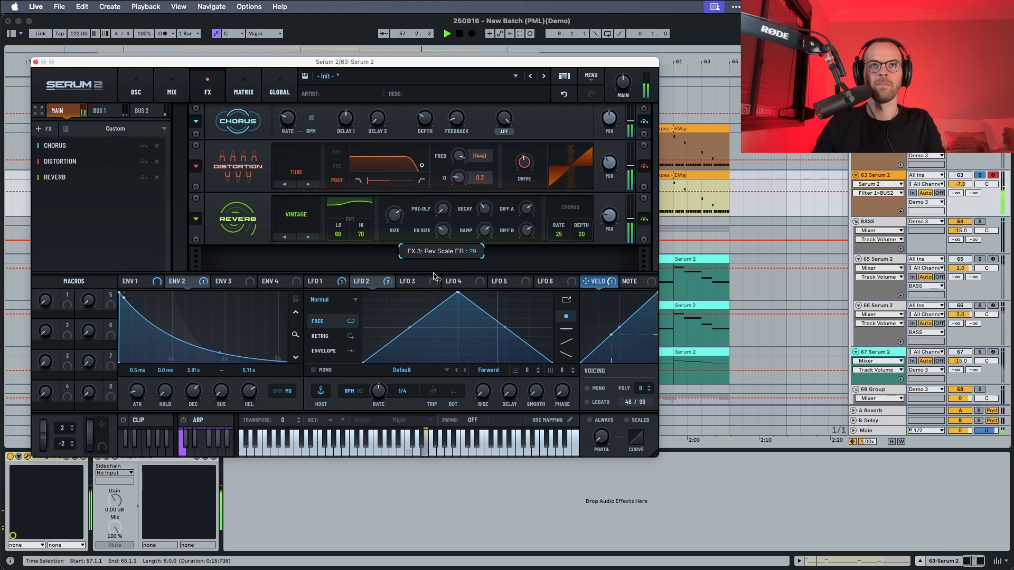
{"action": "key", "text": "space"}
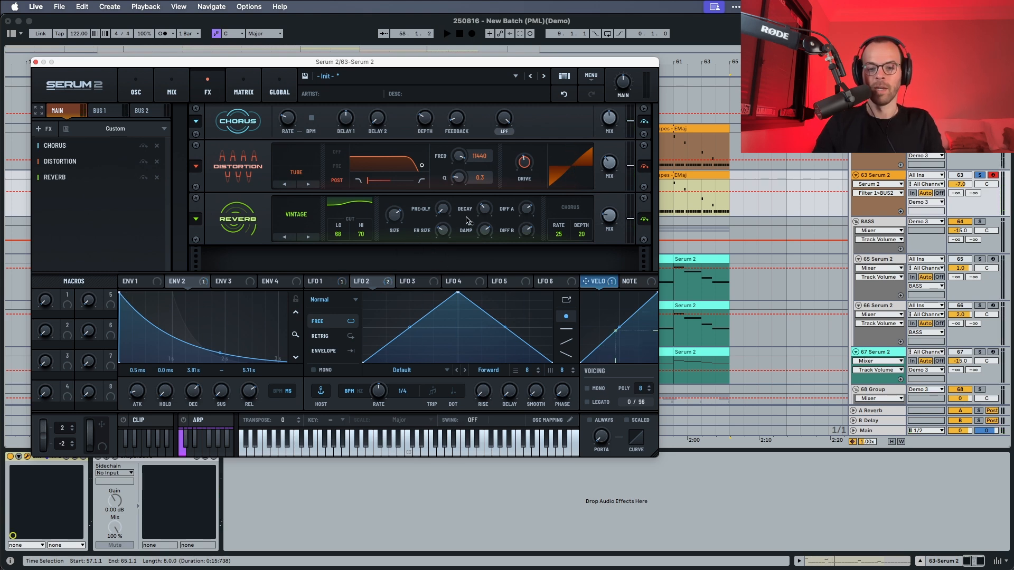
Step: Adjust the reverb's decay and set its damping to about 55 while the lead plays
{"action": "key", "text": "space"}
{"action": "mouse_move", "coordinate": [474, 211]}
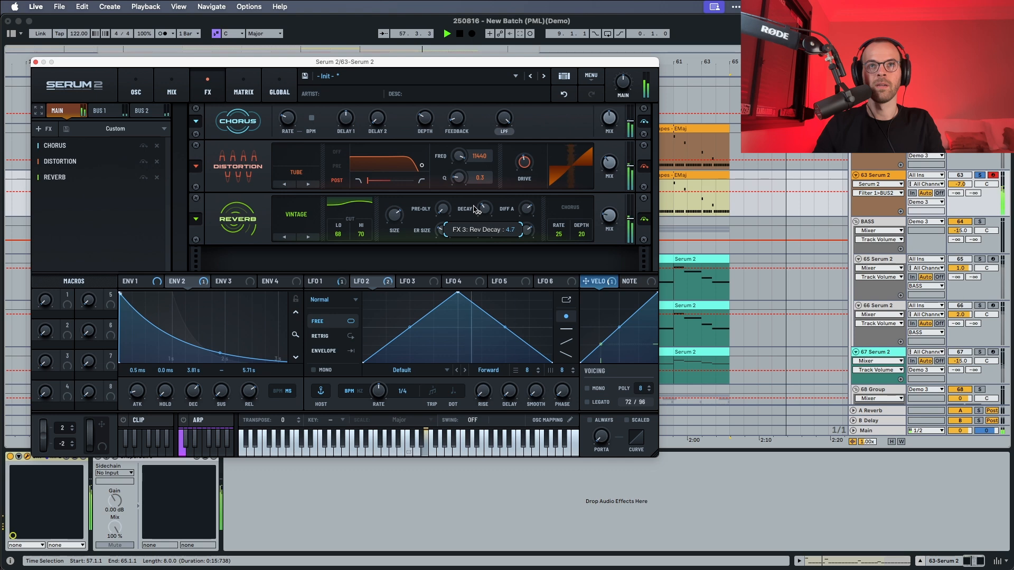
{"action": "scroll", "coordinate": [475, 210], "scroll_direction": "up", "scroll_amount": 1}
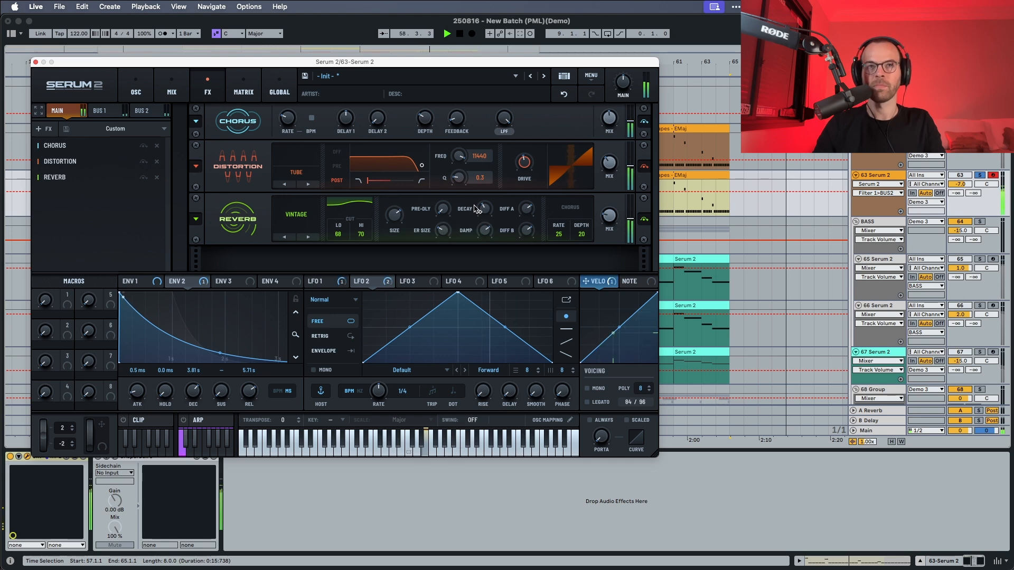
{"action": "mouse_move", "coordinate": [485, 230]}
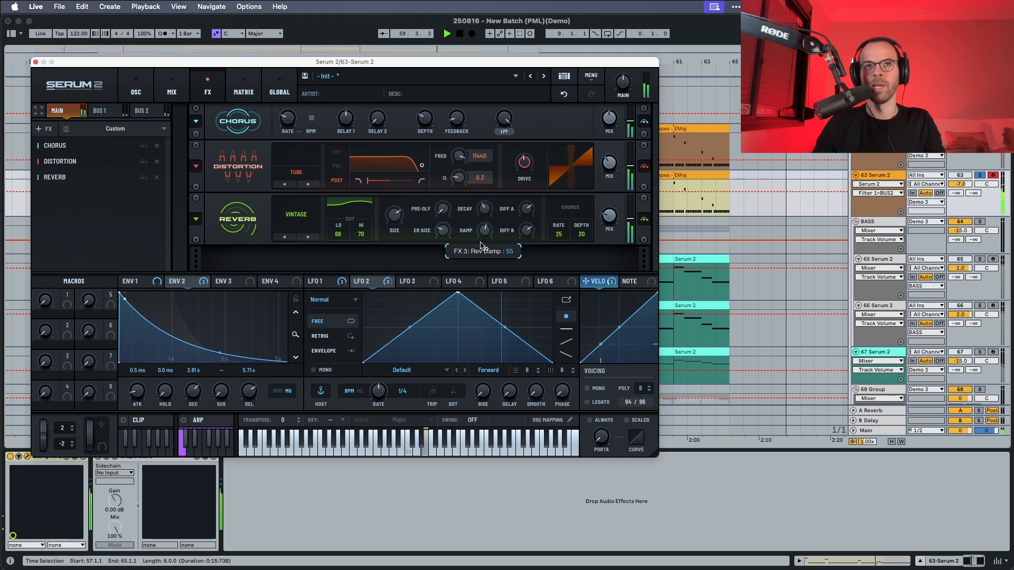
{"action": "key", "text": "space"}
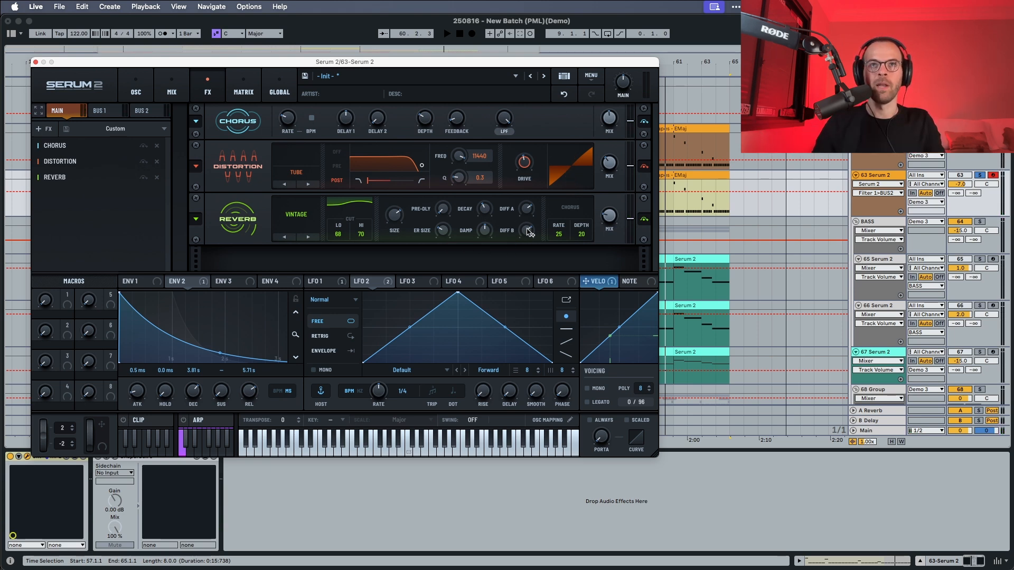
Step: Set the reverb's diffusion A to about 37 and reduce diffusion B during playback
{"action": "mouse_move", "coordinate": [525, 218]}
{"action": "left_click_drag", "start_coordinate": [527, 238], "coordinate": [524, 255]}
{"action": "key", "text": "space"}
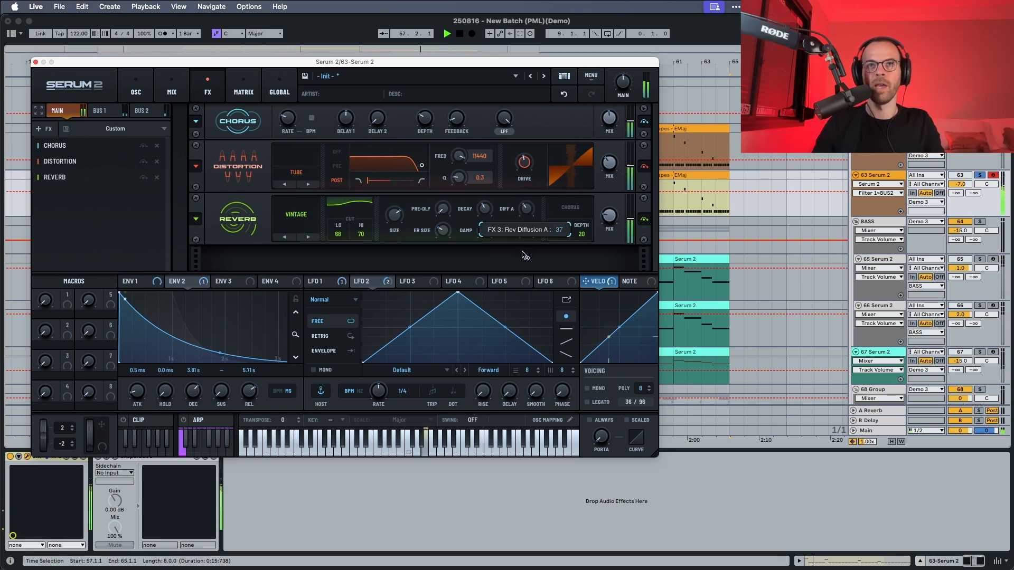
{"action": "key", "text": "space"}
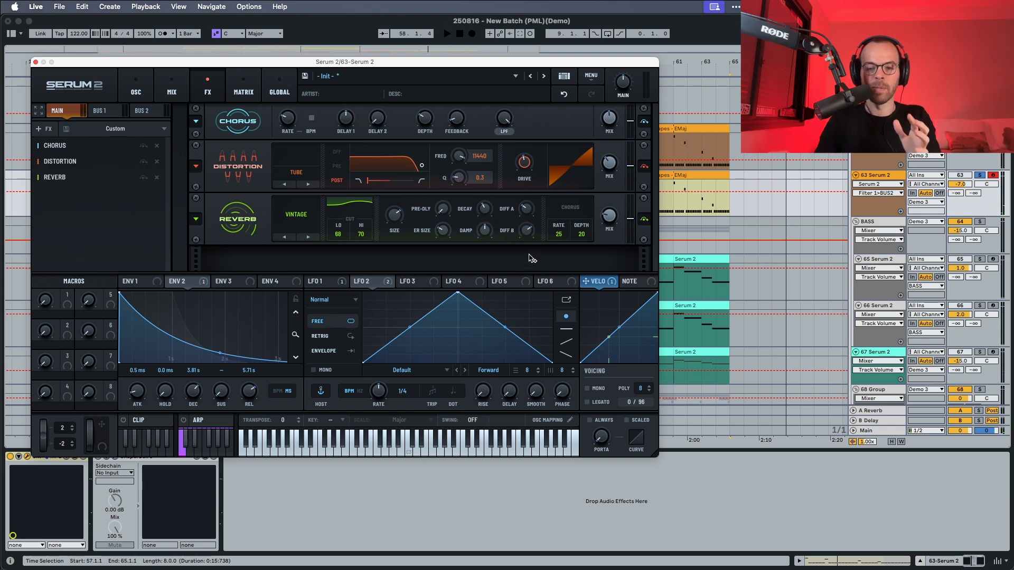
{"action": "key", "text": "space"}
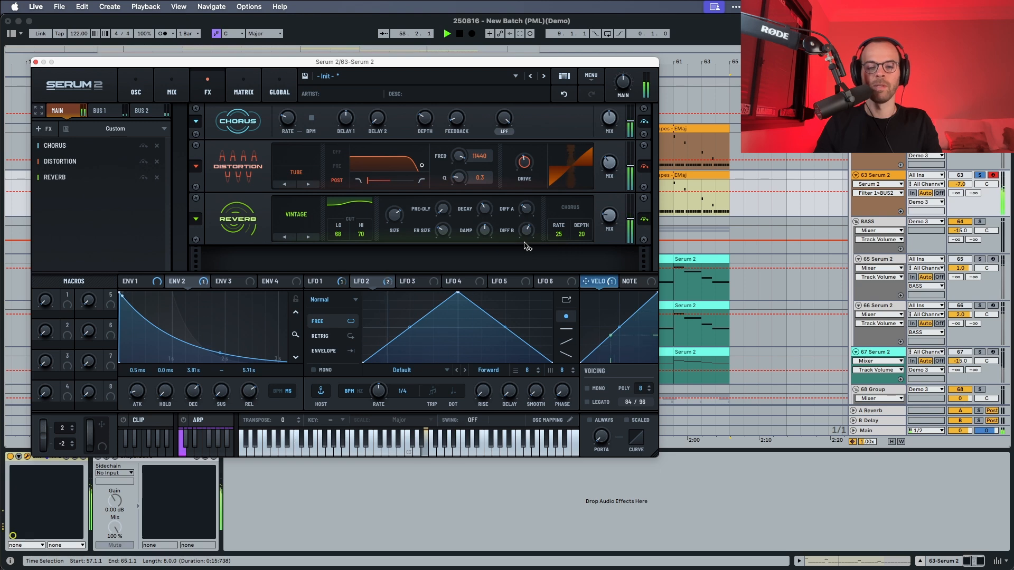
Step: Set the Vintage reverb's chorus rate and depth to 0 while auditioning the lead
{"action": "key", "text": "space"}
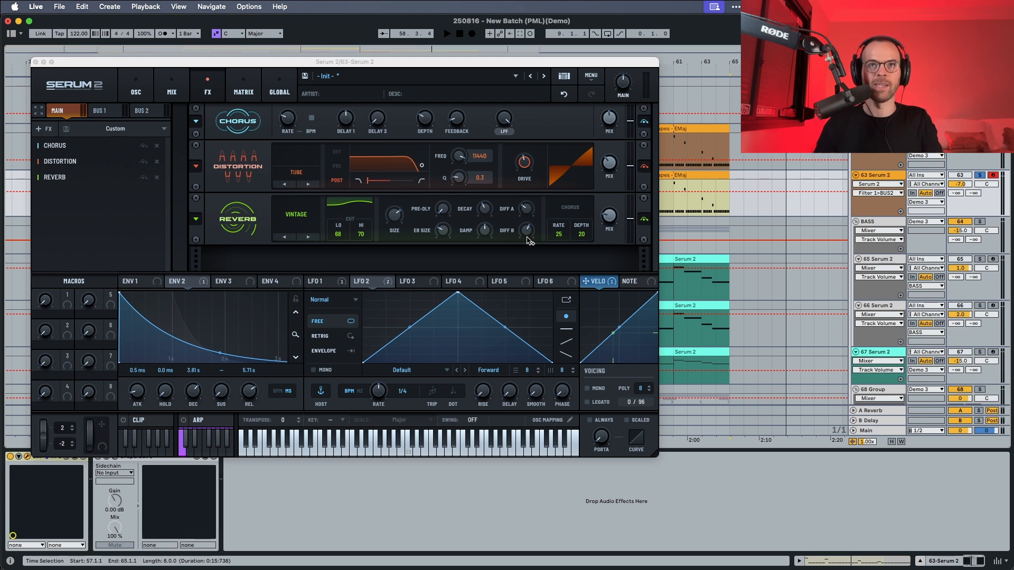
{"action": "key", "text": "space"}
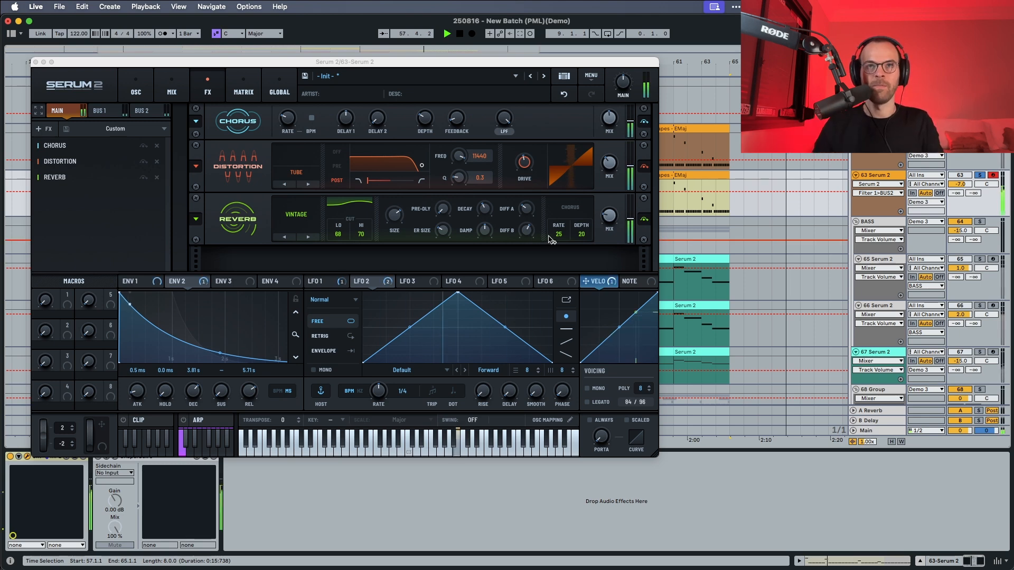
{"action": "left_click_drag", "start_coordinate": [558, 234], "coordinate": [540, 281]}
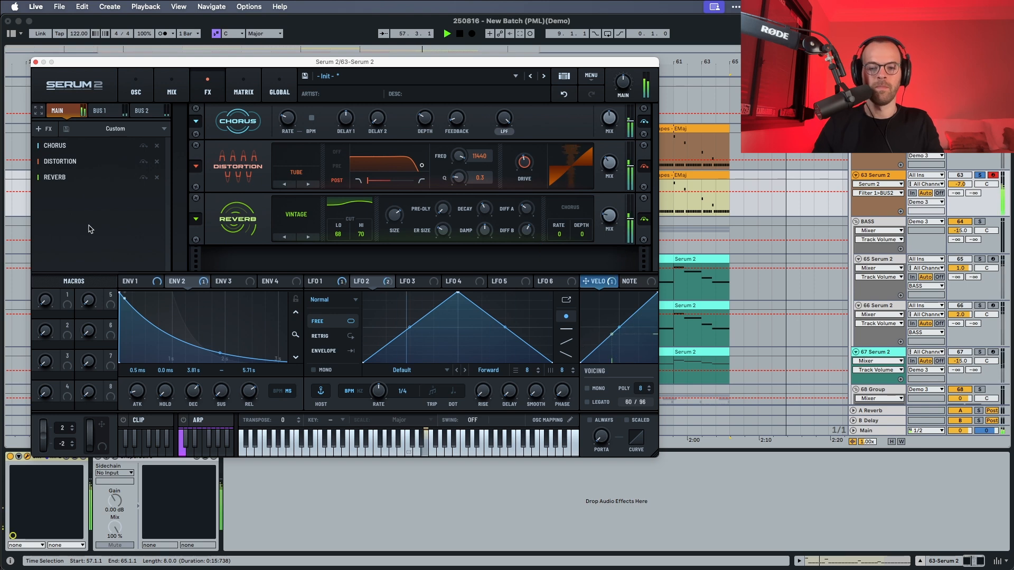
{"action": "key", "text": "space"}
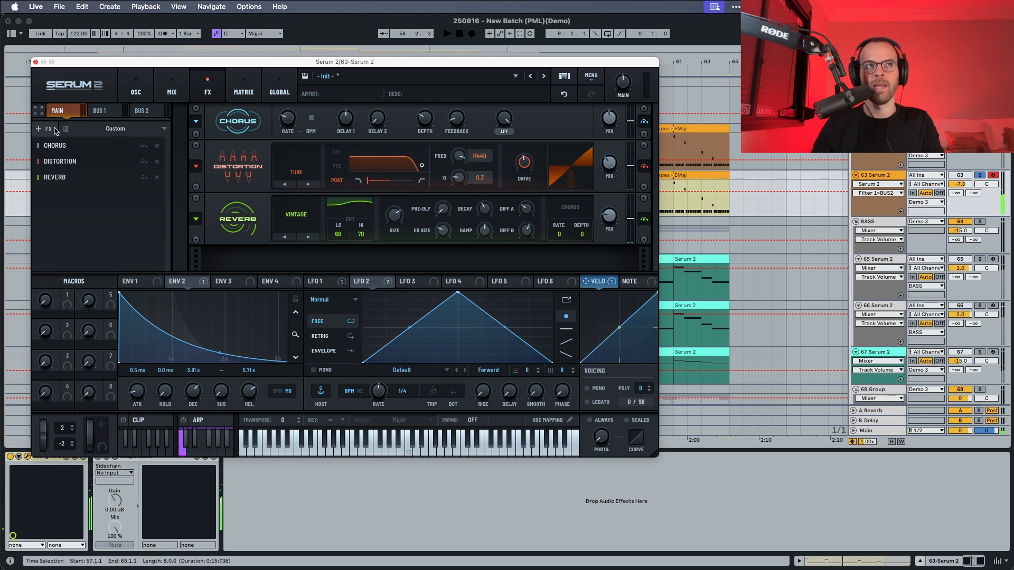
Step: Add two equalizers after the reverb in the main effects chain
{"action": "left_click", "coordinate": [56, 129]}
{"action": "left_click", "coordinate": [62, 211]}
{"action": "key", "text": "space"}
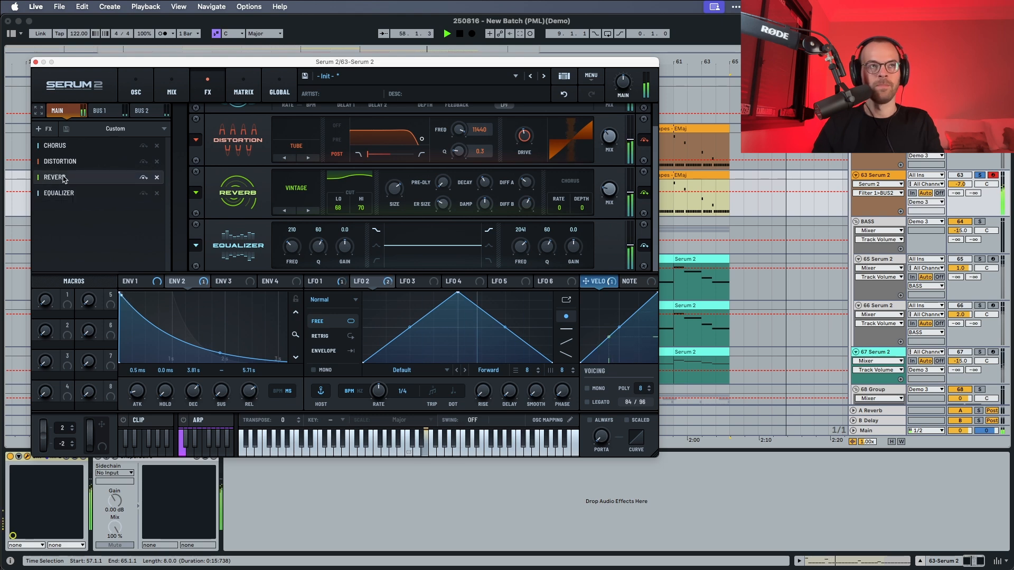
{"action": "key", "text": "space"}
{"action": "left_click", "coordinate": [45, 129]}
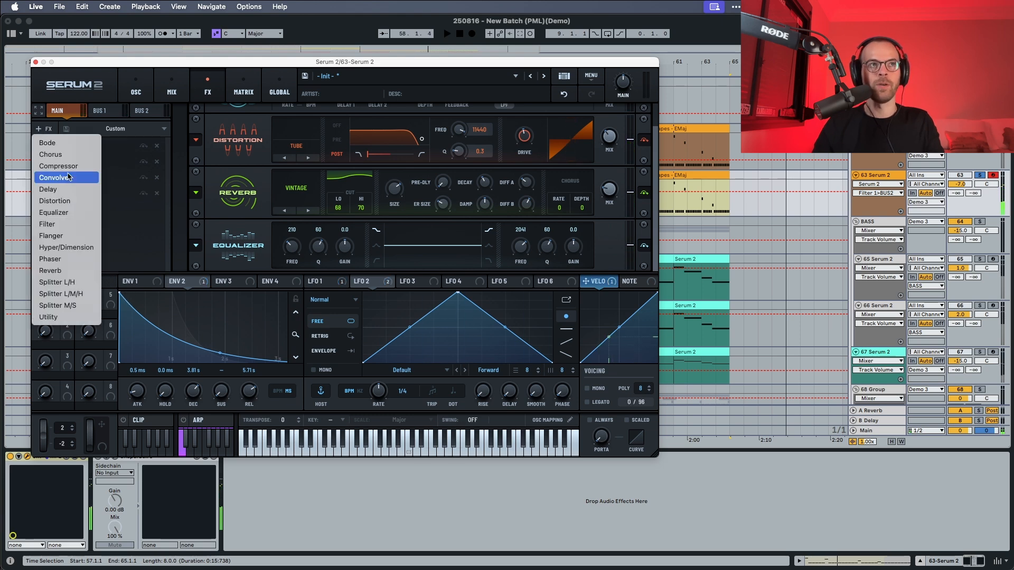
{"action": "left_click", "coordinate": [62, 212]}
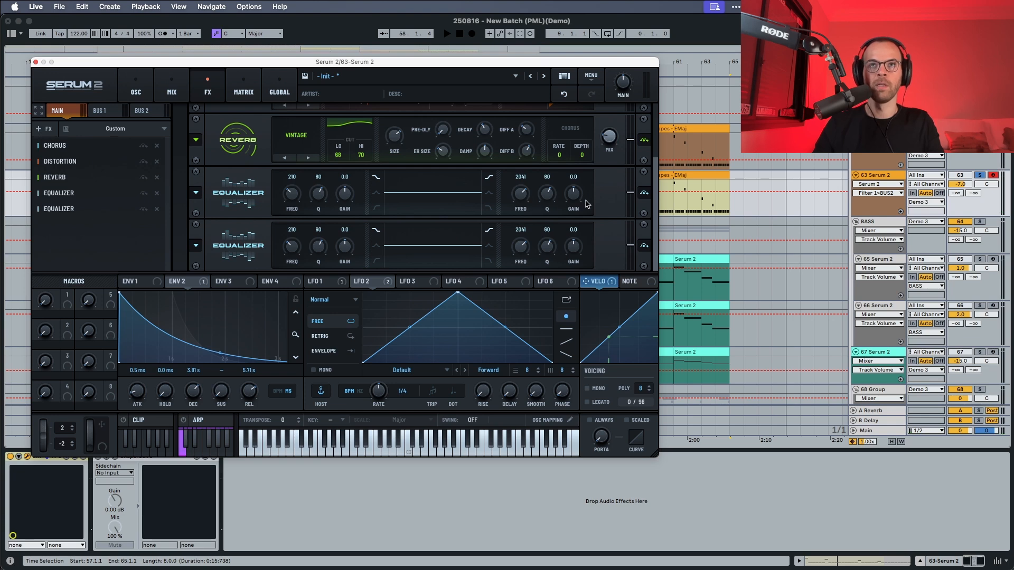
Step: Boost the first equalizer's high band by 3.3 dB at about 2505 Hz and cut the second's by 24 dB at about 13718 Hz
{"action": "left_click_drag", "start_coordinate": [575, 201], "coordinate": [520, 194]}
{"action": "key", "text": "space"}
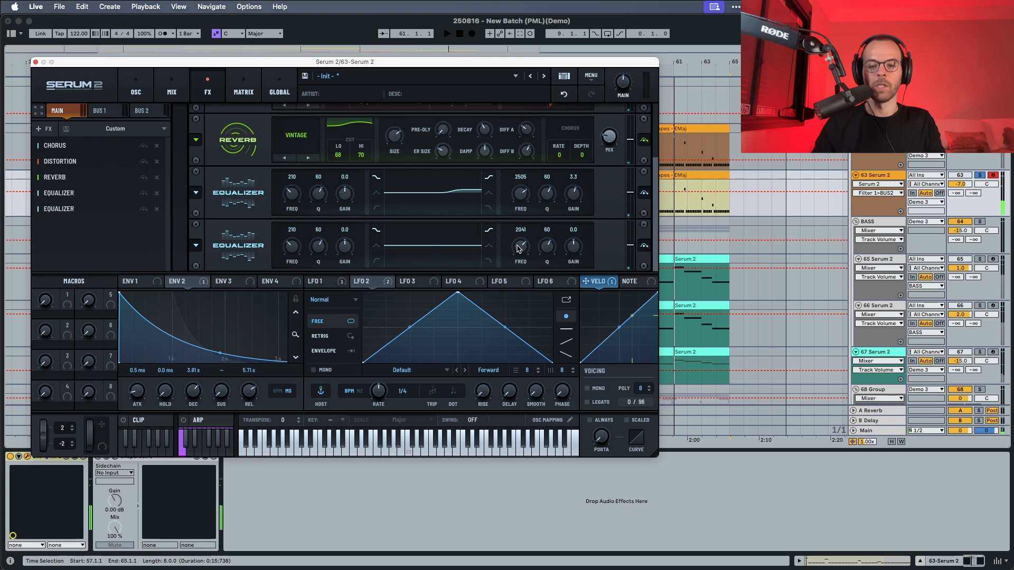
{"action": "left_click_drag", "start_coordinate": [519, 247], "coordinate": [525, 223]}
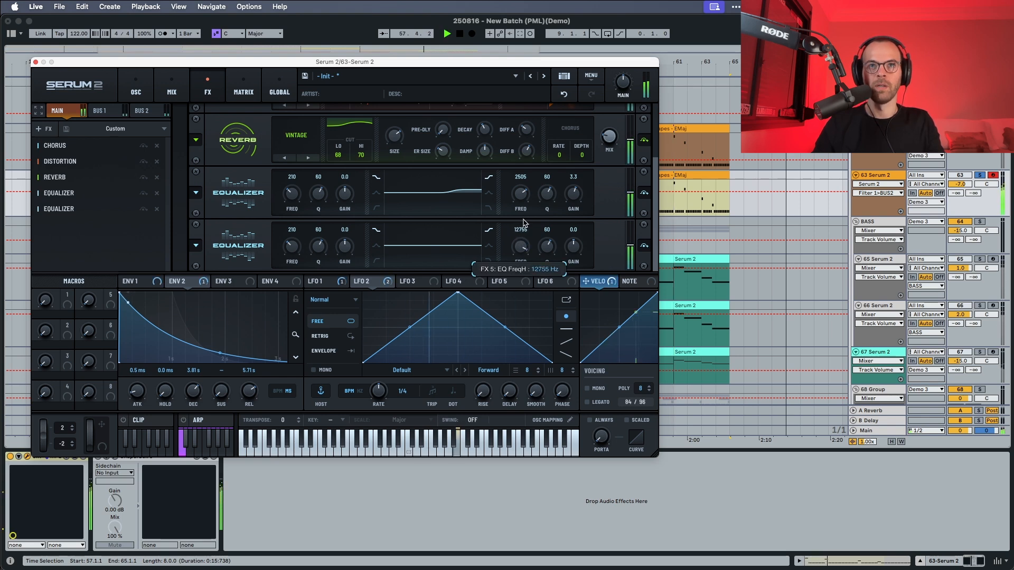
{"action": "left_click_drag", "start_coordinate": [573, 247], "coordinate": [570, 296]}
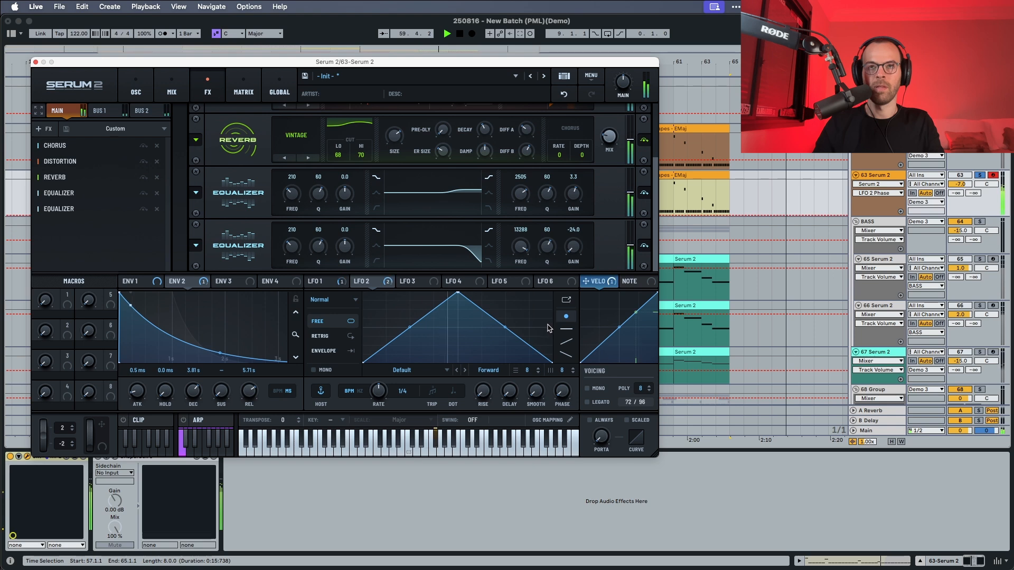
{"action": "left_click_drag", "start_coordinate": [521, 259], "coordinate": [520, 256]}
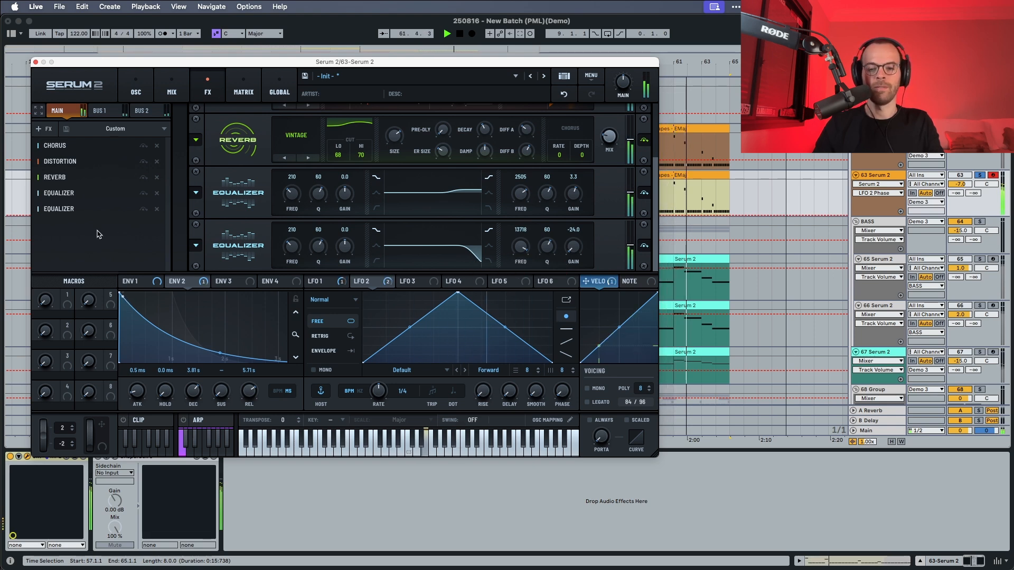
Step: Add a Convolve effect to the end of the main chain and load the factory impulse L90 Hall - DeepBlue
{"action": "key", "text": "space"}
{"action": "left_click", "coordinate": [48, 131]}
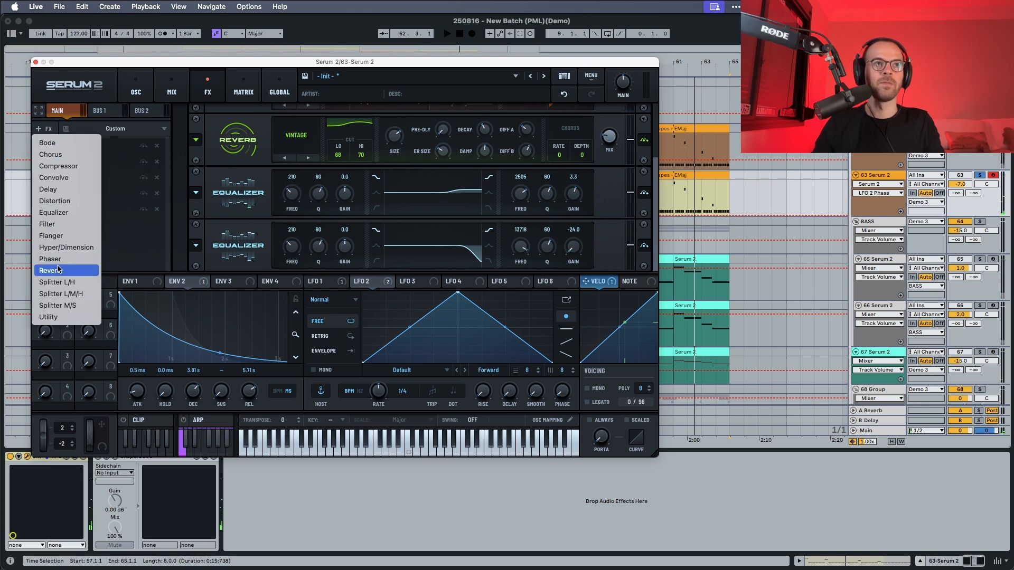
{"action": "left_click", "coordinate": [54, 178]}
{"action": "key", "text": "space"}
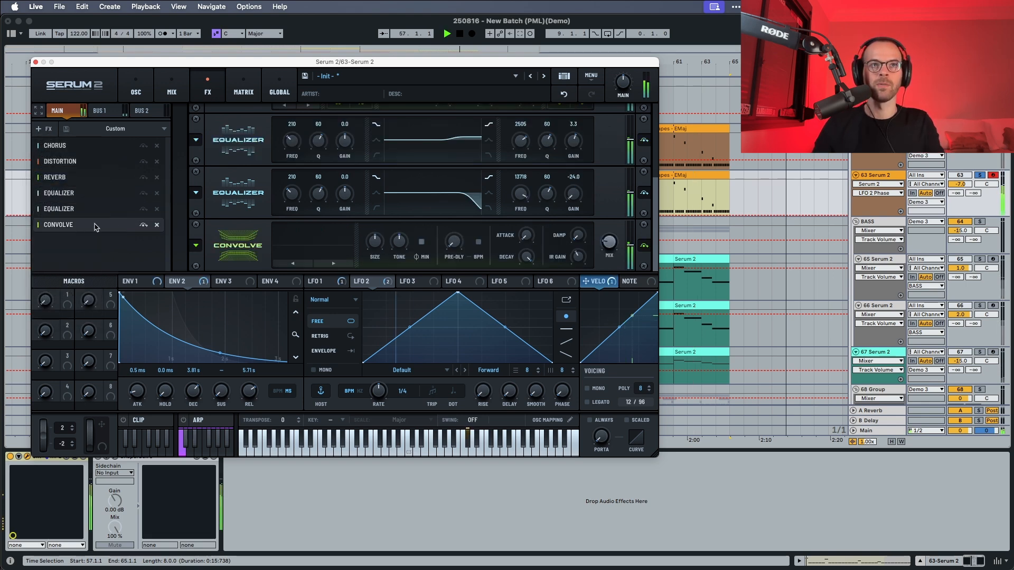
{"action": "left_click", "coordinate": [277, 259]}
{"action": "mouse_move", "coordinate": [305, 268]}
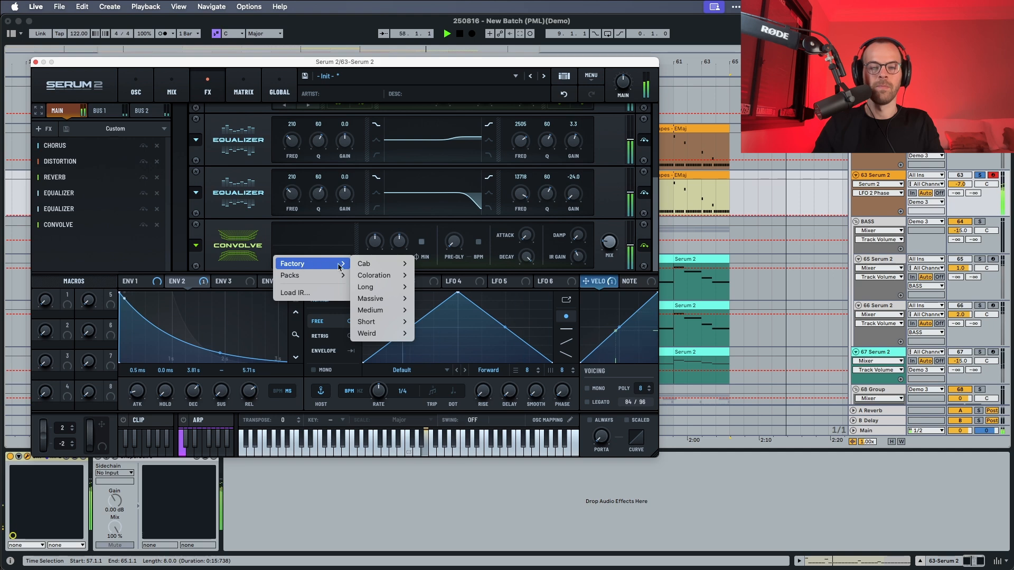
{"action": "mouse_move", "coordinate": [369, 286]}
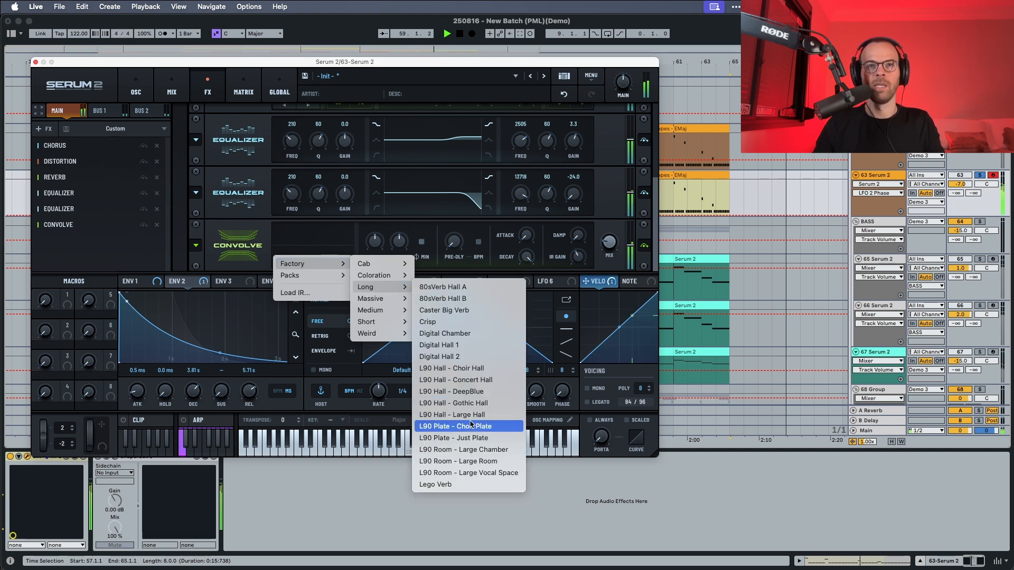
{"action": "left_click", "coordinate": [459, 391]}
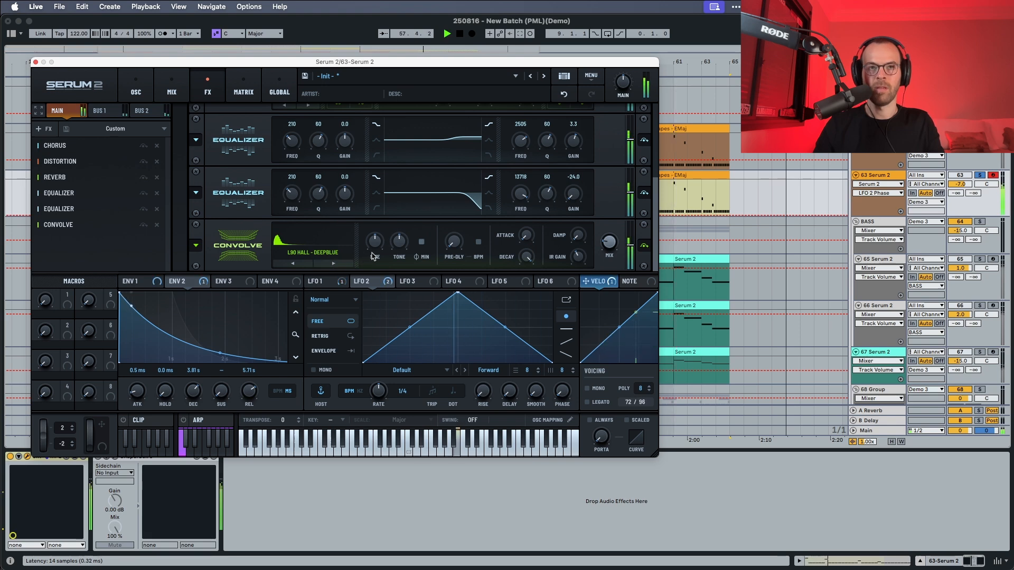
Step: Set the Convolve effect's tone to about -24% and its mix to about 21% while the lead plays
{"action": "key", "text": "space"}
{"action": "mouse_move", "coordinate": [400, 247]}
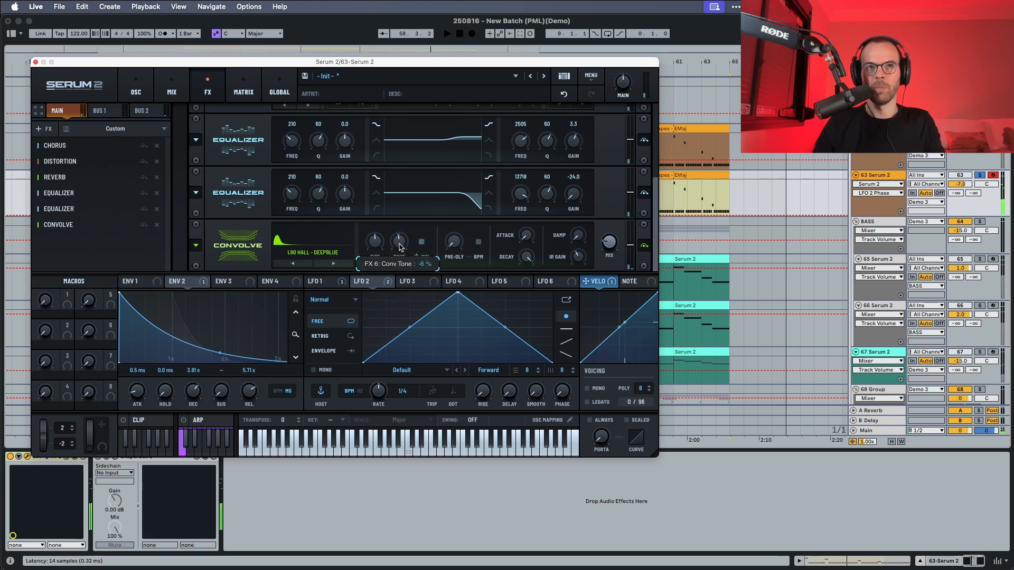
{"action": "key", "text": "space"}
{"action": "scroll", "coordinate": [399, 252], "scroll_direction": "down", "scroll_amount": 1}
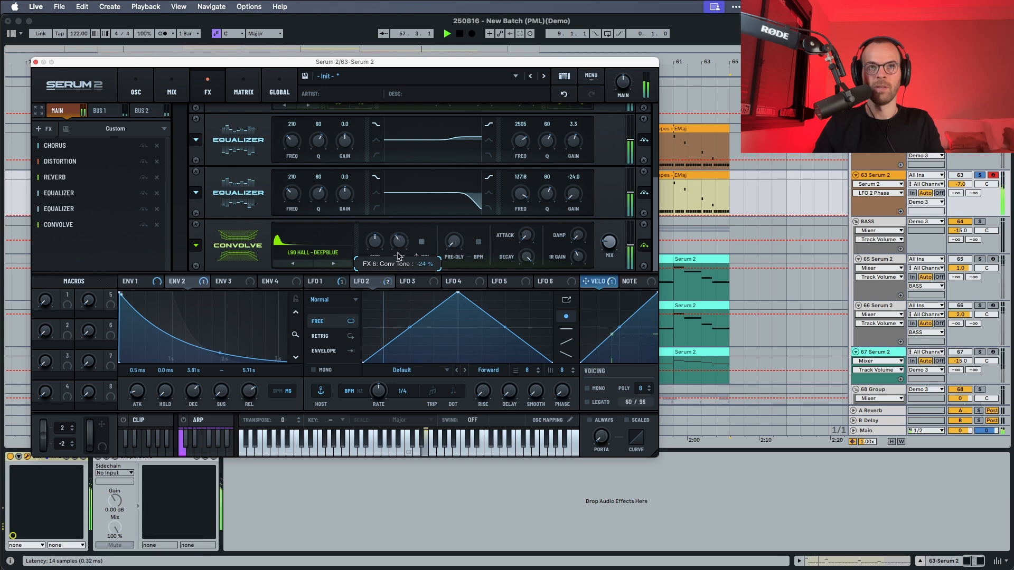
{"action": "mouse_move", "coordinate": [614, 248]}
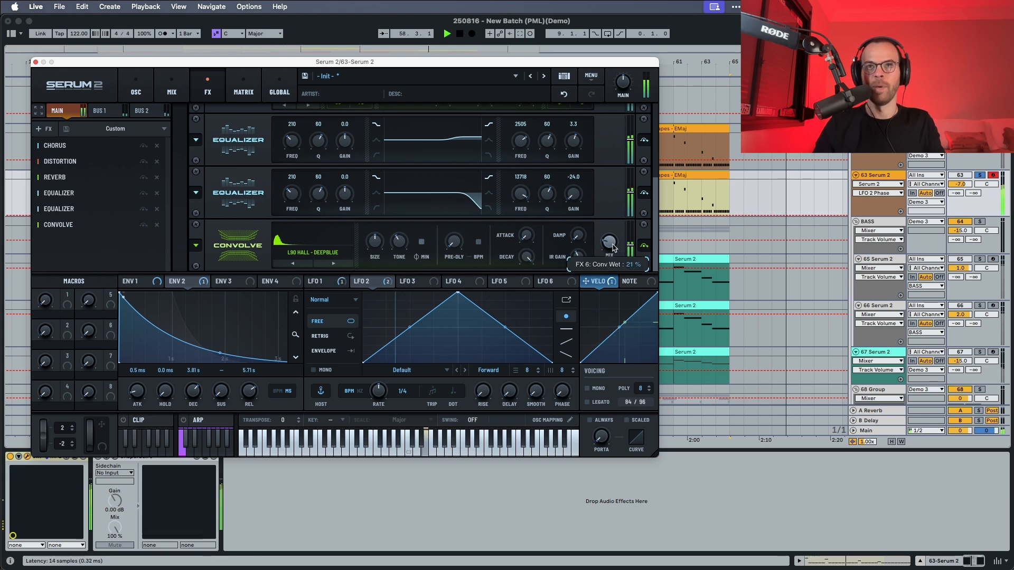
{"action": "left_click_drag", "start_coordinate": [613, 240], "coordinate": [613, 238]}
{"action": "key", "text": "space"}
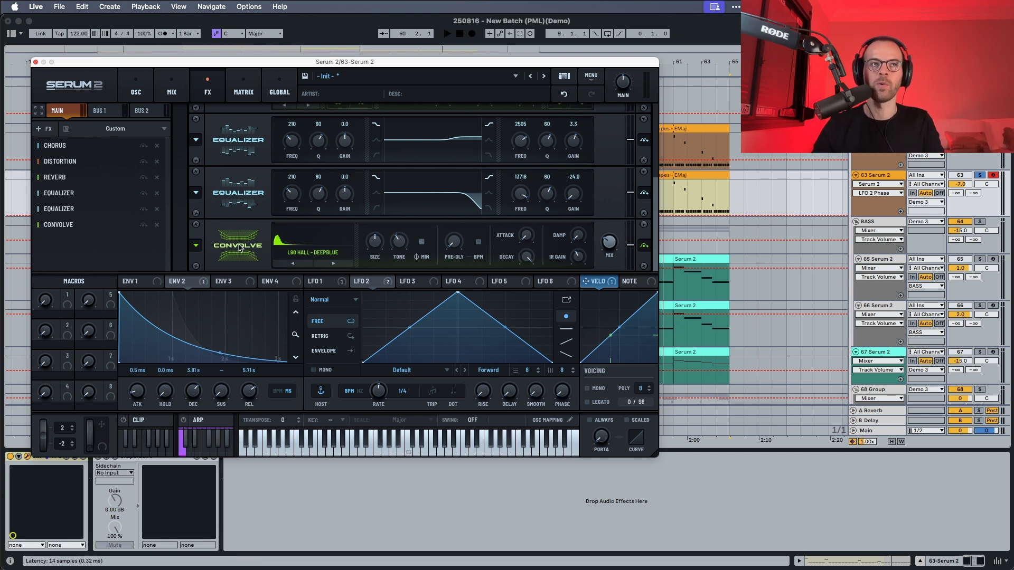
Step: Add a compressor after the Convolve effect and set its threshold to -7.8 dB and gain to 3.6 dB
{"action": "left_click", "coordinate": [41, 128]}
{"action": "left_click", "coordinate": [52, 166]}
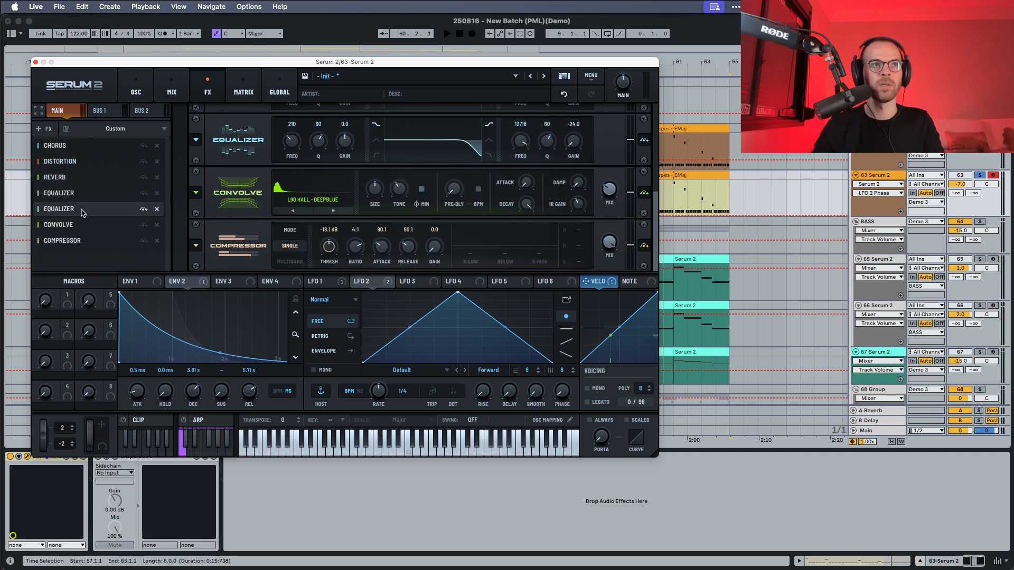
{"action": "key", "text": "space"}
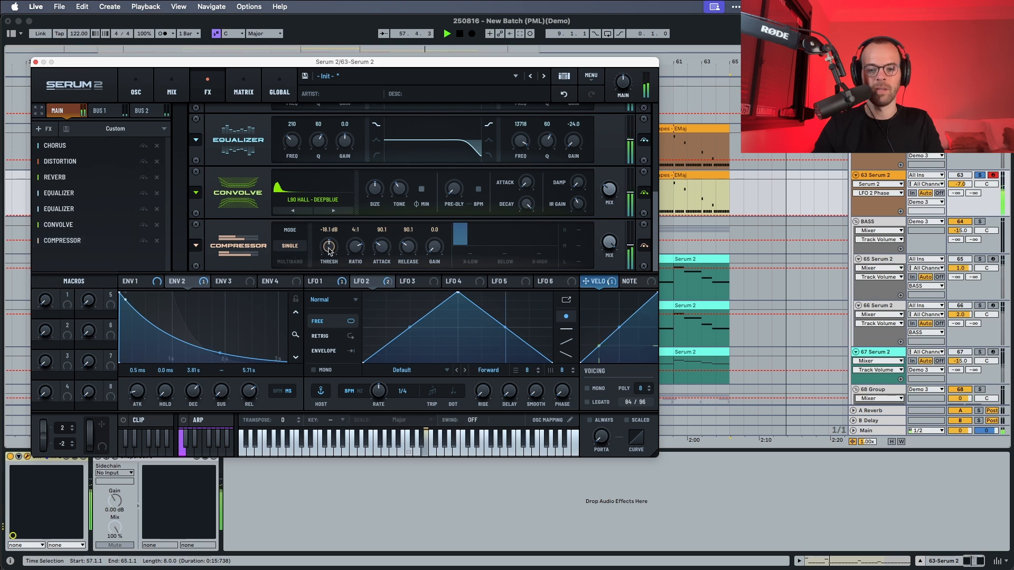
{"action": "left_click_drag", "start_coordinate": [331, 250], "coordinate": [327, 275]}
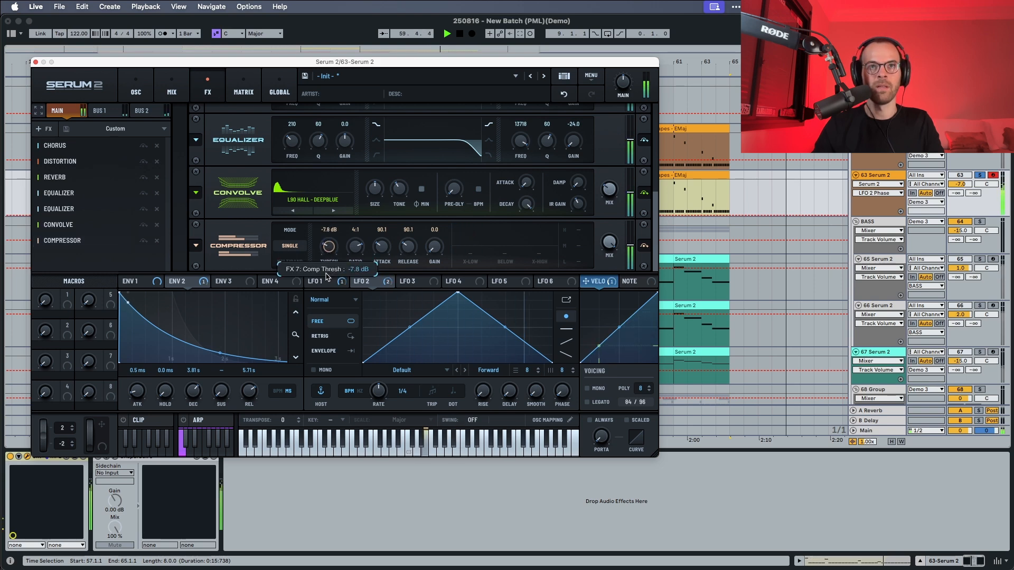
{"action": "key", "text": "space"}
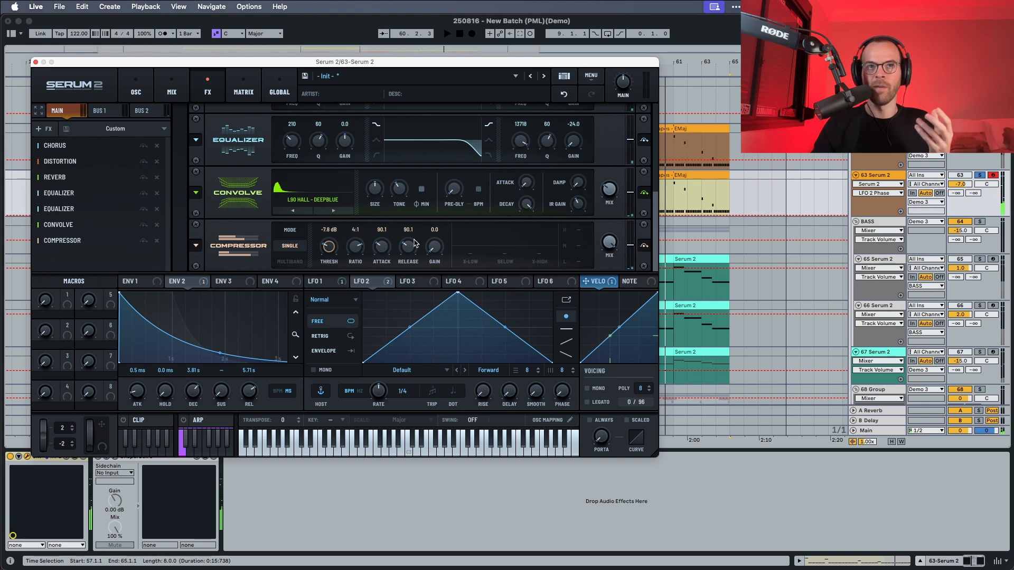
{"action": "left_click_drag", "start_coordinate": [430, 249], "coordinate": [432, 238]}
{"action": "key", "text": "space"}
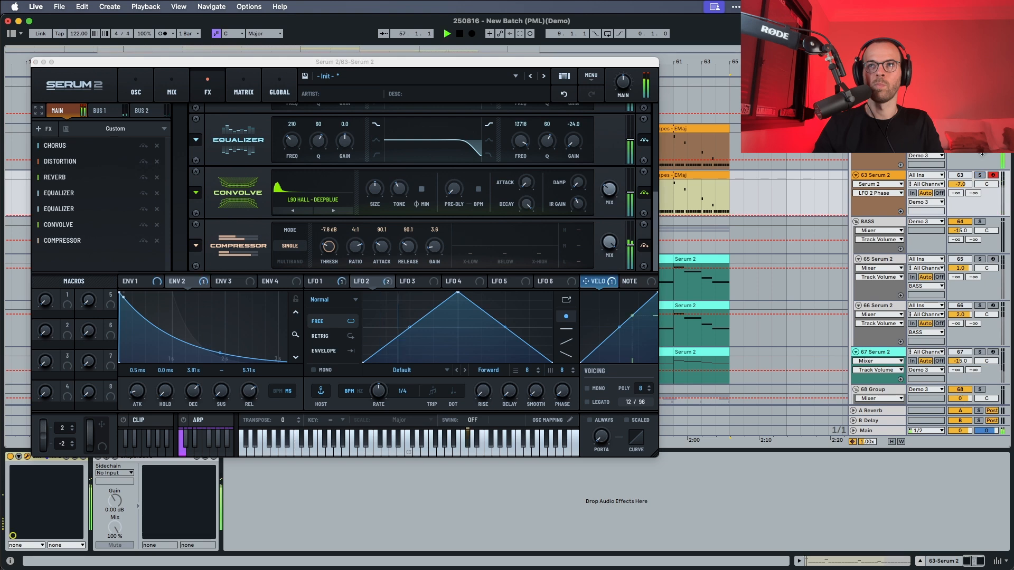
Step: Take track 63 off solo and enable its ShaperBox 3 device, auditioning the lead in the full mix
{"action": "key", "text": "space"}
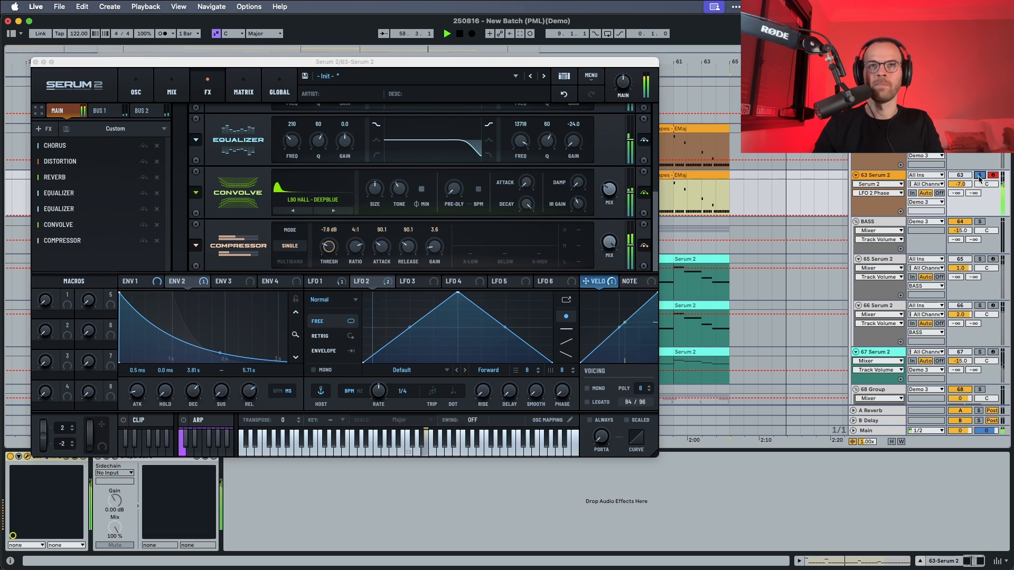
{"action": "left_click", "coordinate": [978, 176]}
{"action": "key", "text": "space"}
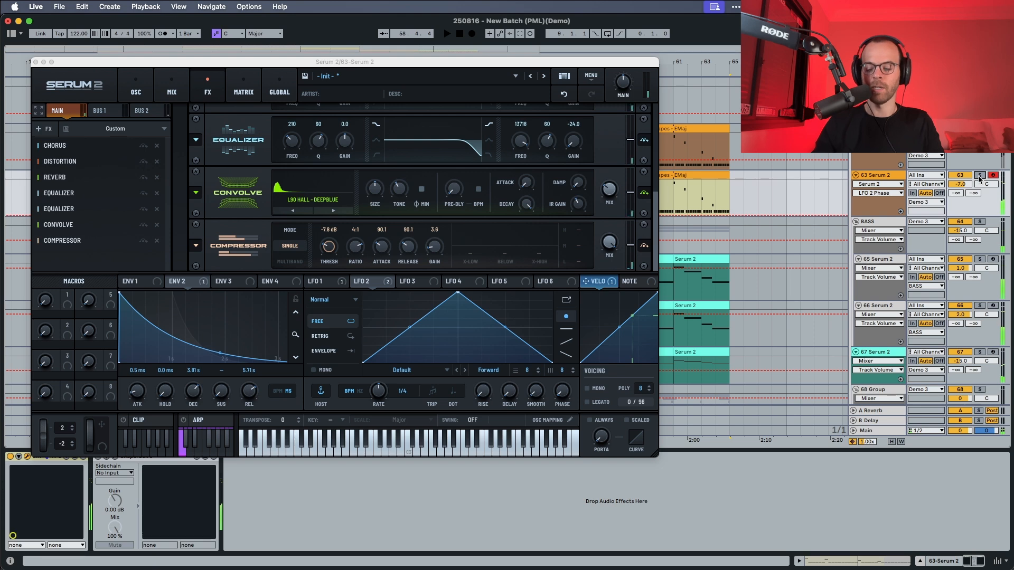
{"action": "key", "text": "super+z"}
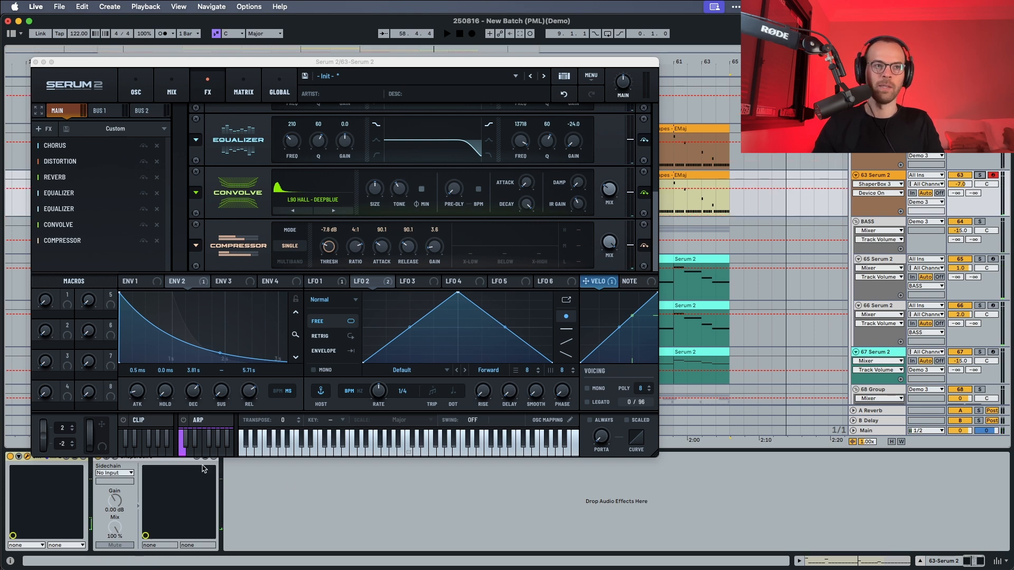
{"action": "key", "text": "space"}
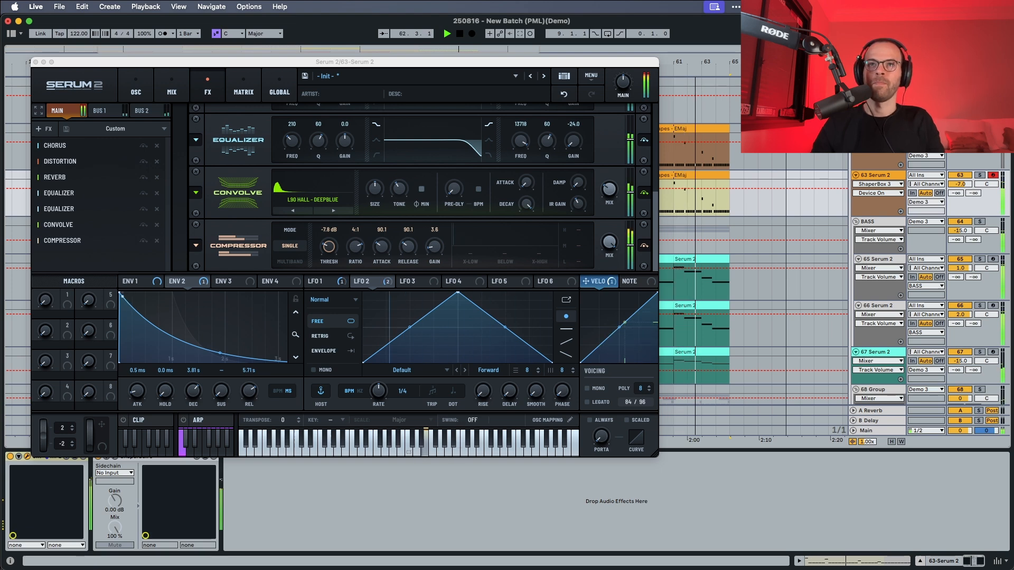
{"action": "key", "text": "space"}
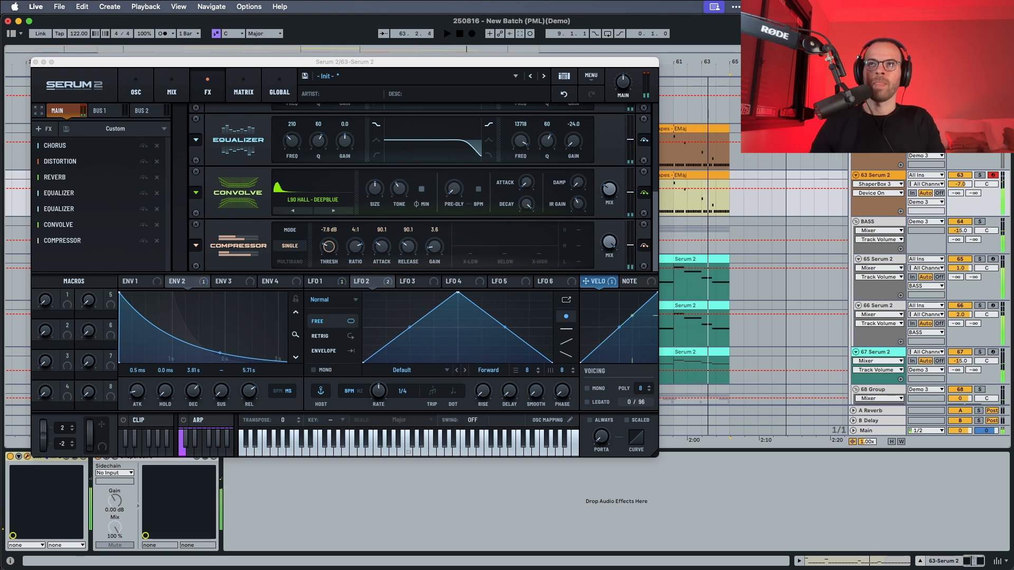
Step: Open the Serum 2 instrument with the PML LD Movie Tapes preset on track 62
{"action": "key", "text": "Up"}
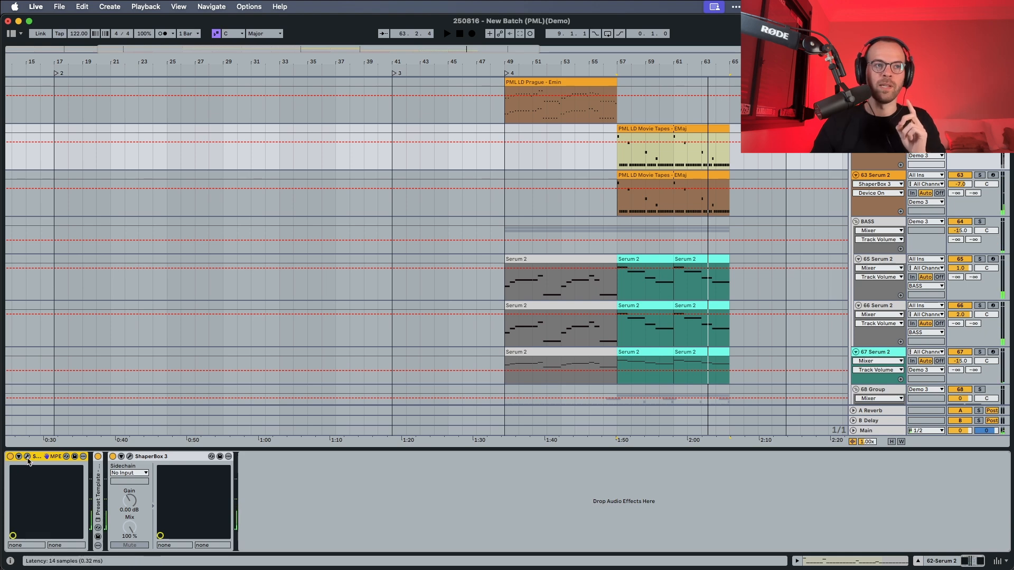
{"action": "left_click", "coordinate": [27, 457]}
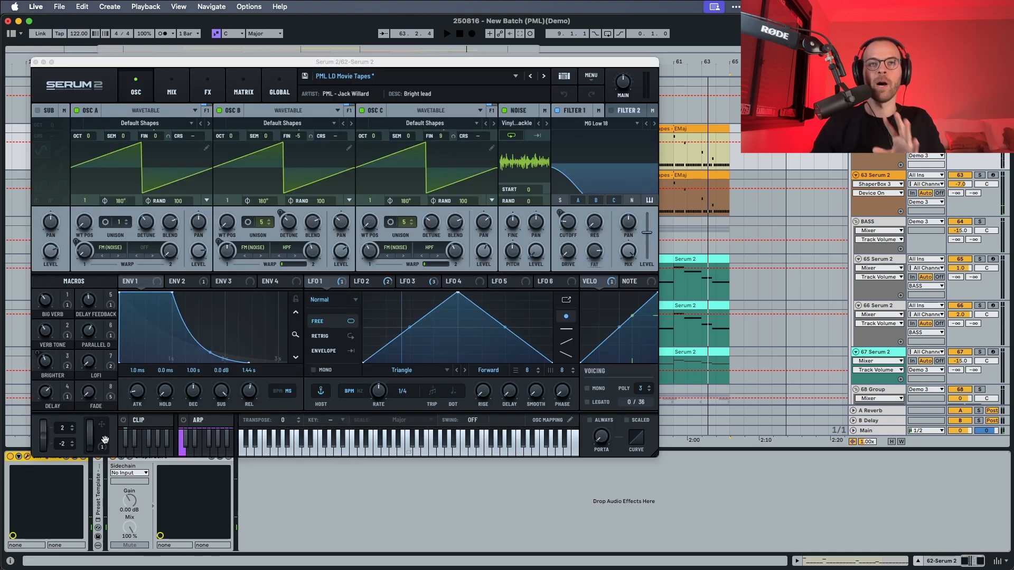